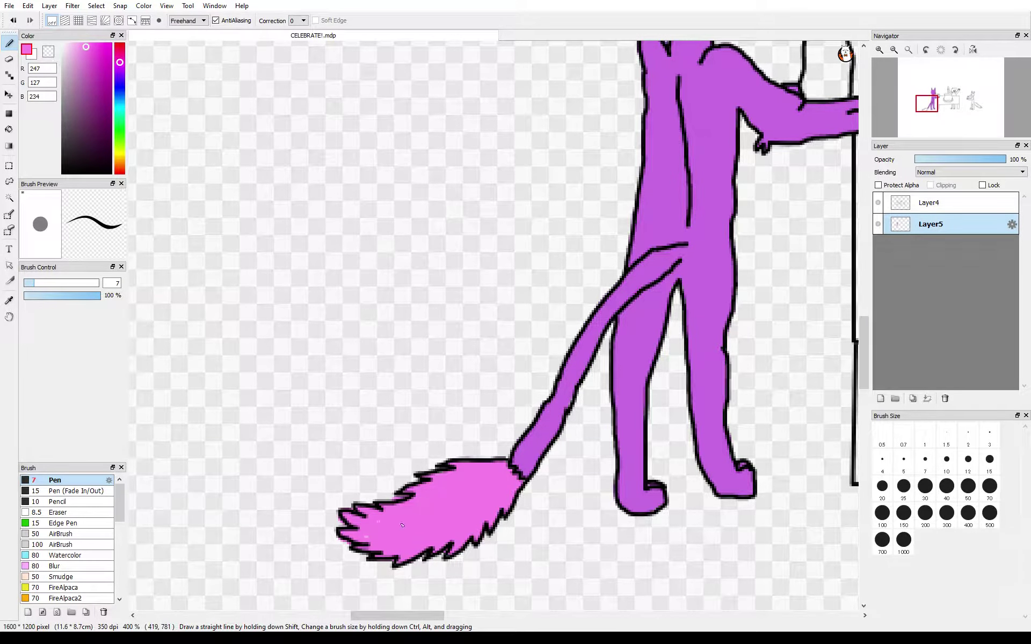
Step: Erase stray pink around the tail tuft at eraser size 3 and paint both feet of the purple character pink
click(9, 60)
click(989, 433)
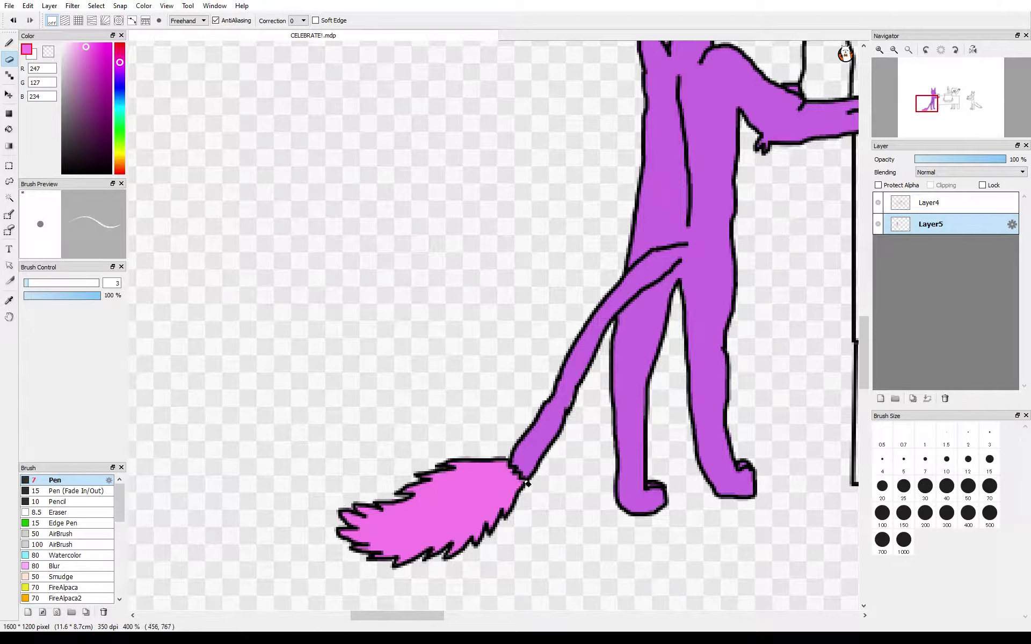
click(10, 45)
mouse_move(653, 493)
mouse_down()
mouse_move(643, 506)
mouse_move(658, 504)
mouse_move(634, 498)
mouse_up()
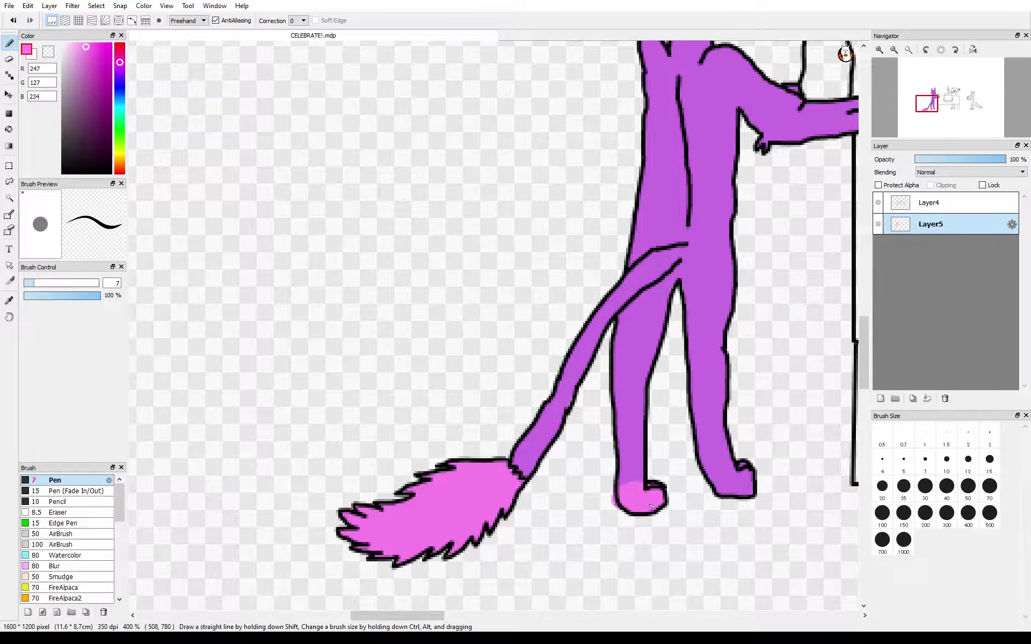
key(e)
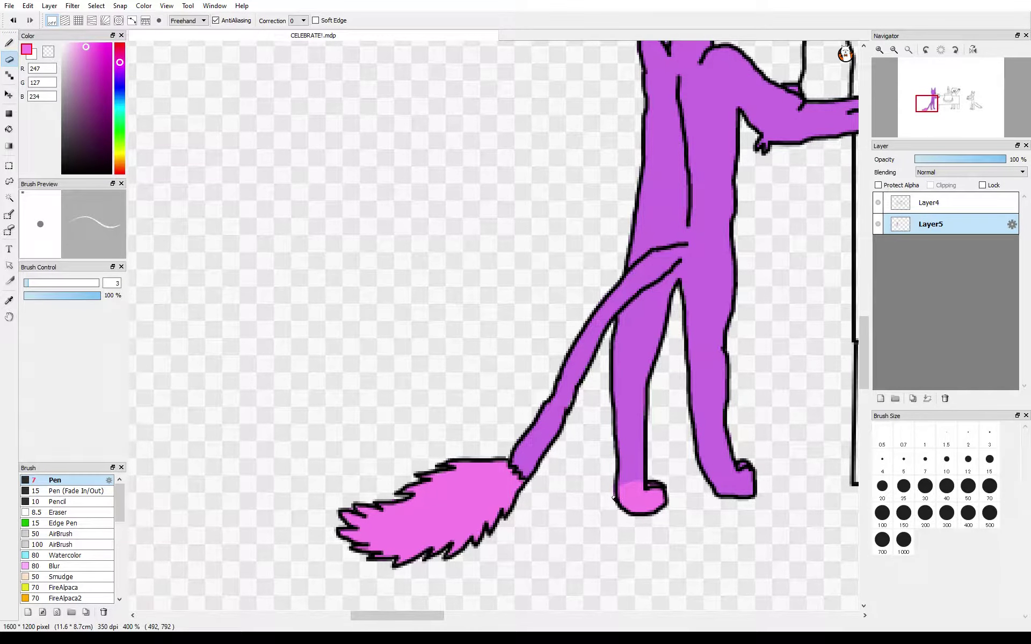
key(b)
mouse_move(727, 485)
mouse_down()
mouse_move(746, 471)
mouse_move(741, 483)
mouse_up()
Step: Paint the purple character's hands holding the gift and its muzzle pink with the size 7 pen
drag(863, 349, 861, 317)
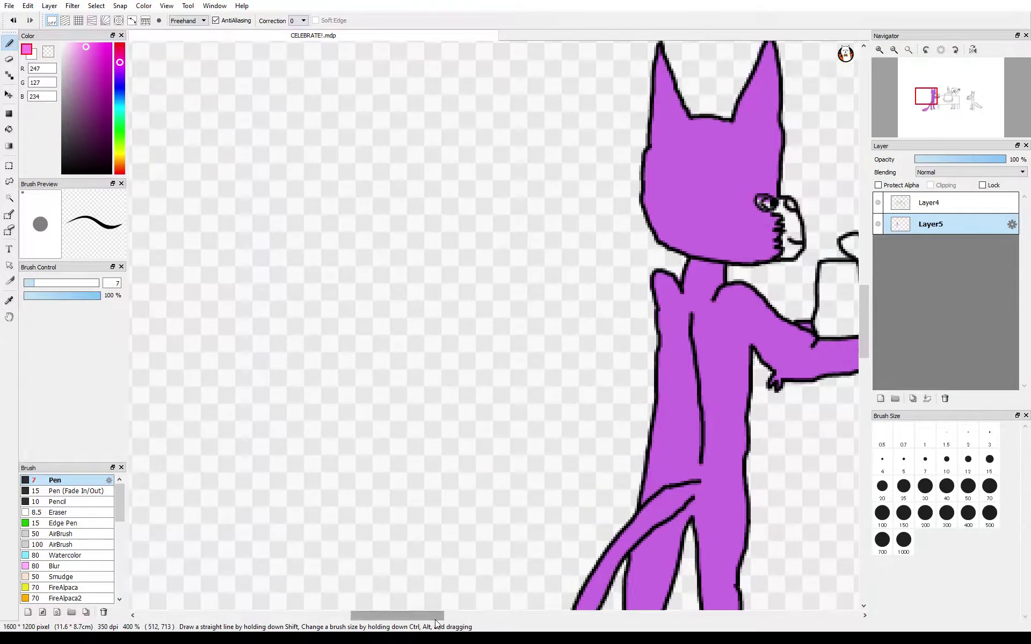
drag(398, 616, 416, 616)
mouse_move(721, 357)
mouse_down()
mouse_move(707, 363)
mouse_move(726, 348)
mouse_up()
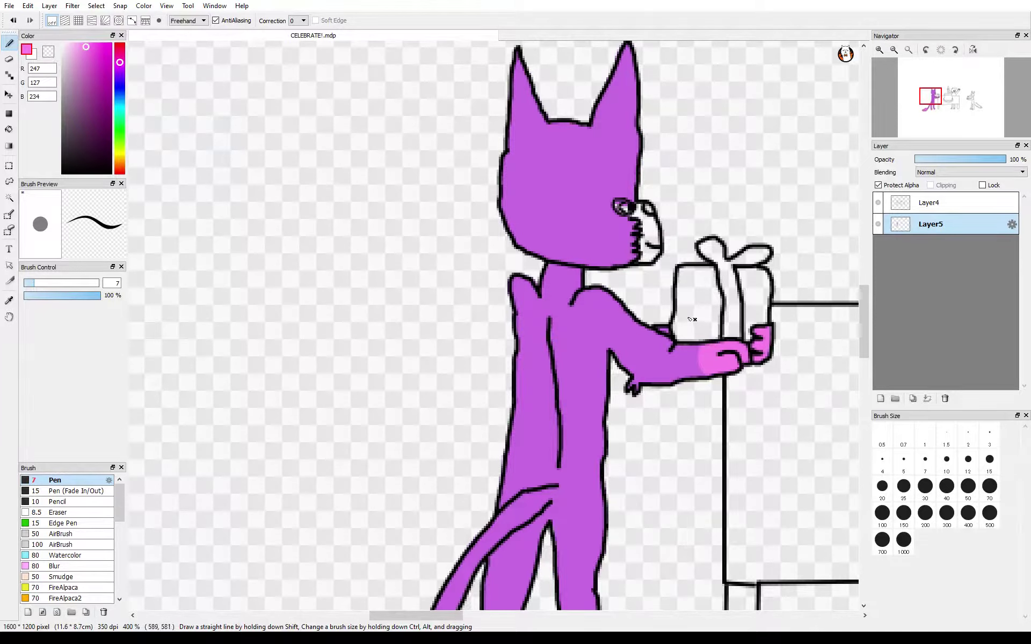
drag(646, 245, 638, 215)
Step: Colour the purple character's irises dark blue (RGB 20, 49, 157) with a size 3 pen and fill the eye white
click(119, 91)
click(105, 92)
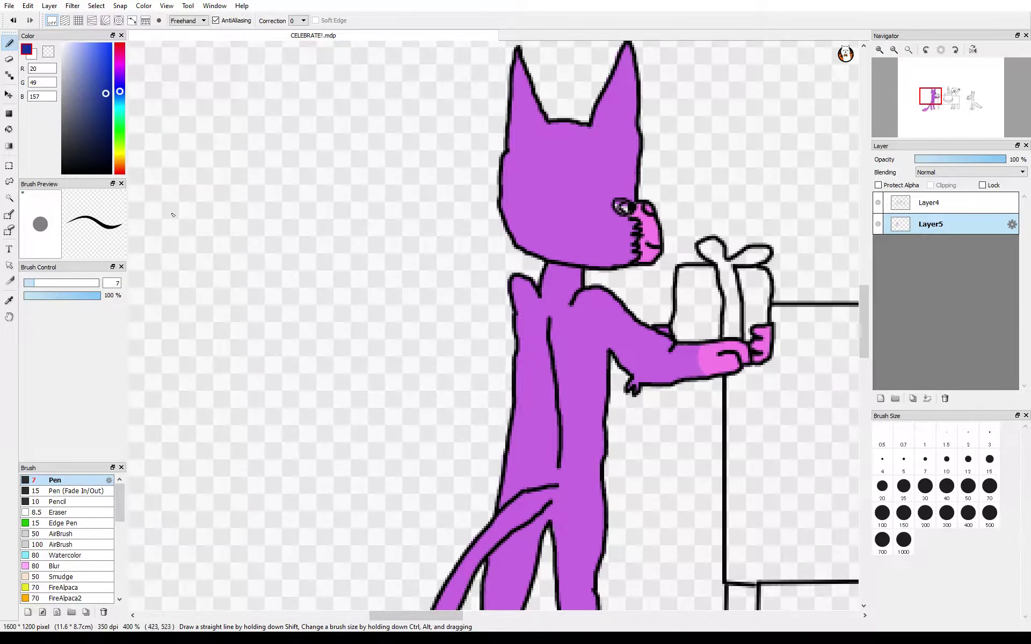
click(989, 433)
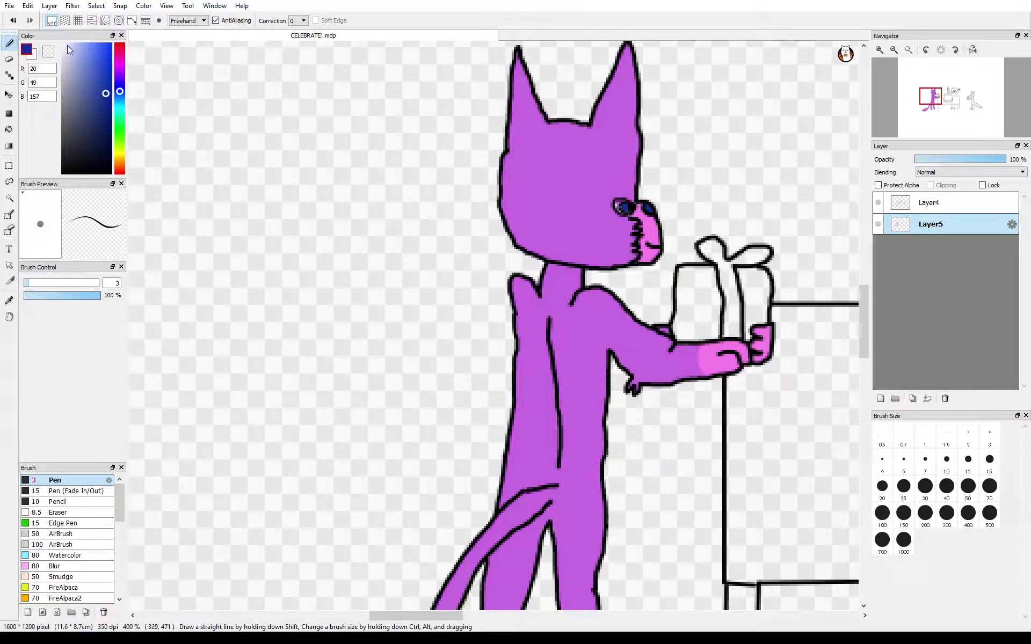
click(66, 44)
alt+click(602, 219)
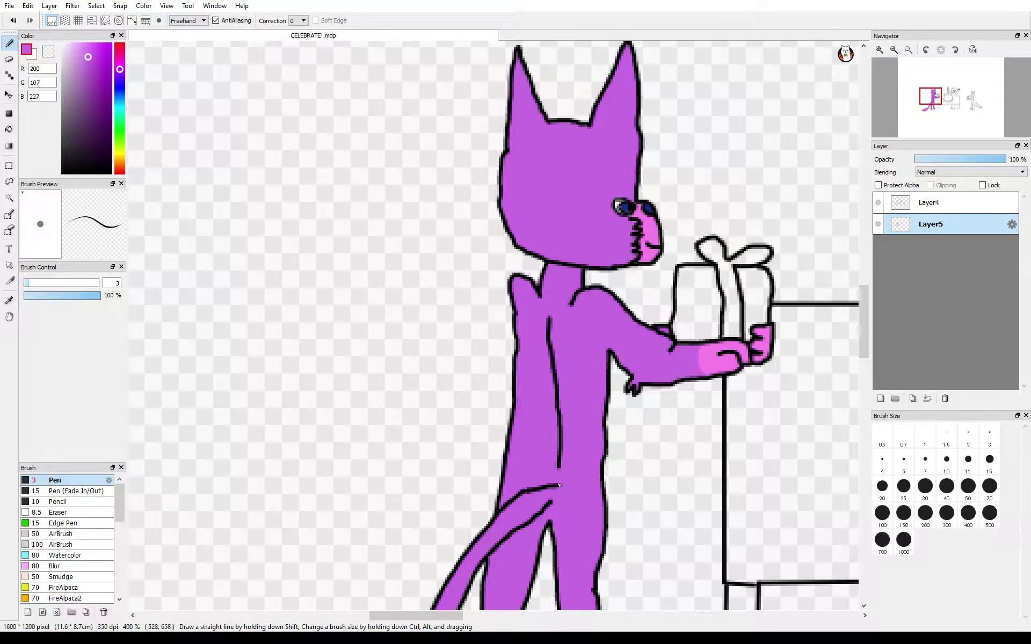
mouse_move(228, 277)
mouse_down()
mouse_move(231, 365)
mouse_move(254, 354)
mouse_move(255, 315)
mouse_up()
mouse_move(276, 314)
mouse_down()
mouse_move(288, 345)
mouse_move(299, 312)
mouse_up()
drag(308, 294, 320, 342)
mouse_move(336, 297)
mouse_down()
mouse_move(311, 313)
mouse_move(350, 332)
mouse_up()
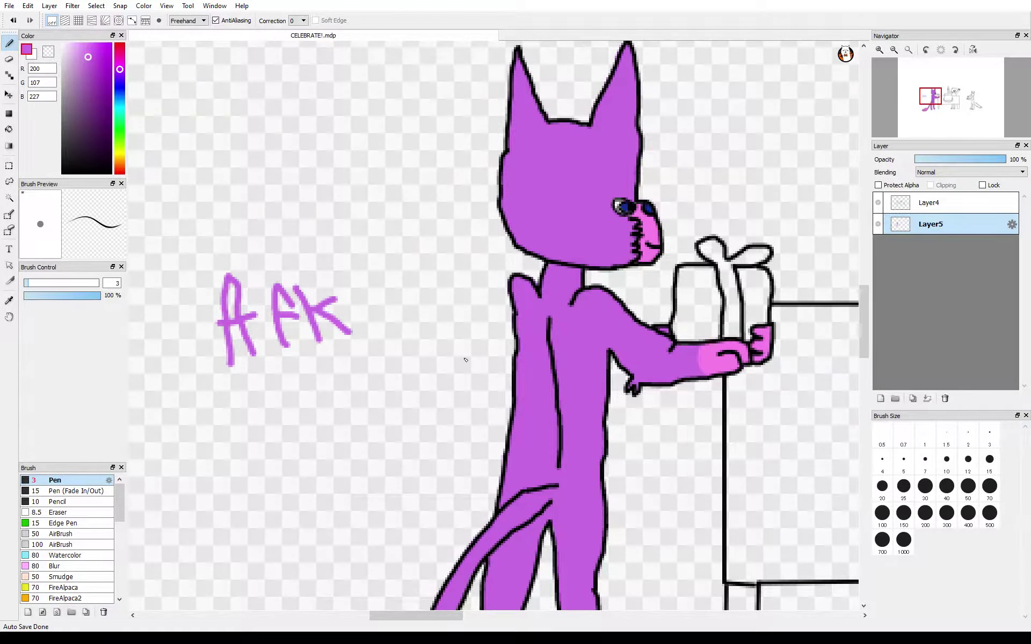
key(ctrl+z)
key(ctrl+z)
key(ctrl+z)
key(ctrl+z)
key(ctrl+z)
key(ctrl+z)
key(ctrl+z)
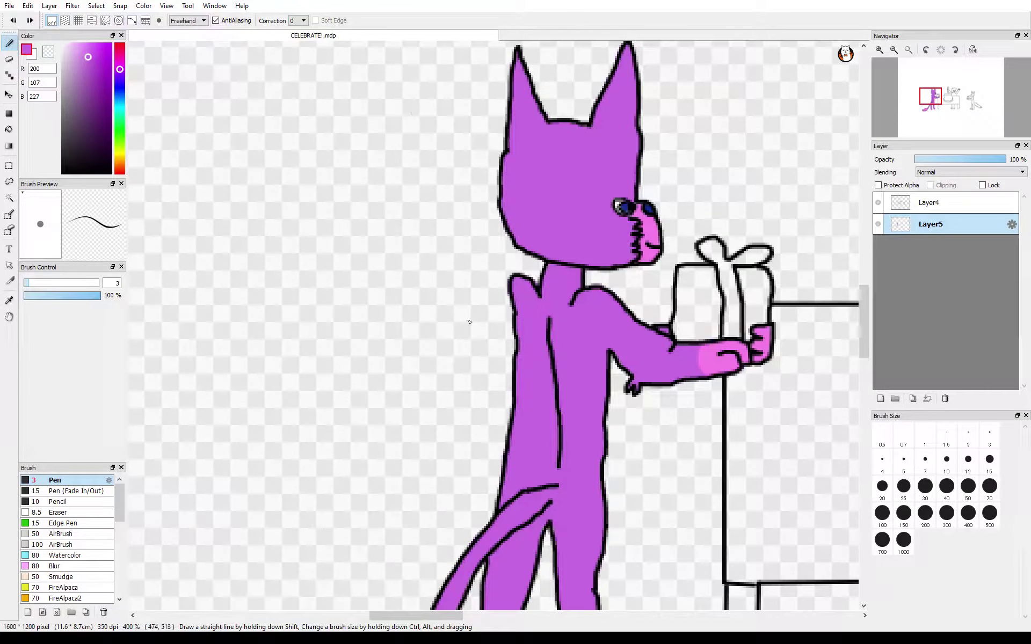
Step: Paint the right-hand wolf's head, ears, arms and back grey (RGB 178, 192, 194) with a size 7 pen, leaving face and chest bare
drag(413, 621, 570, 621)
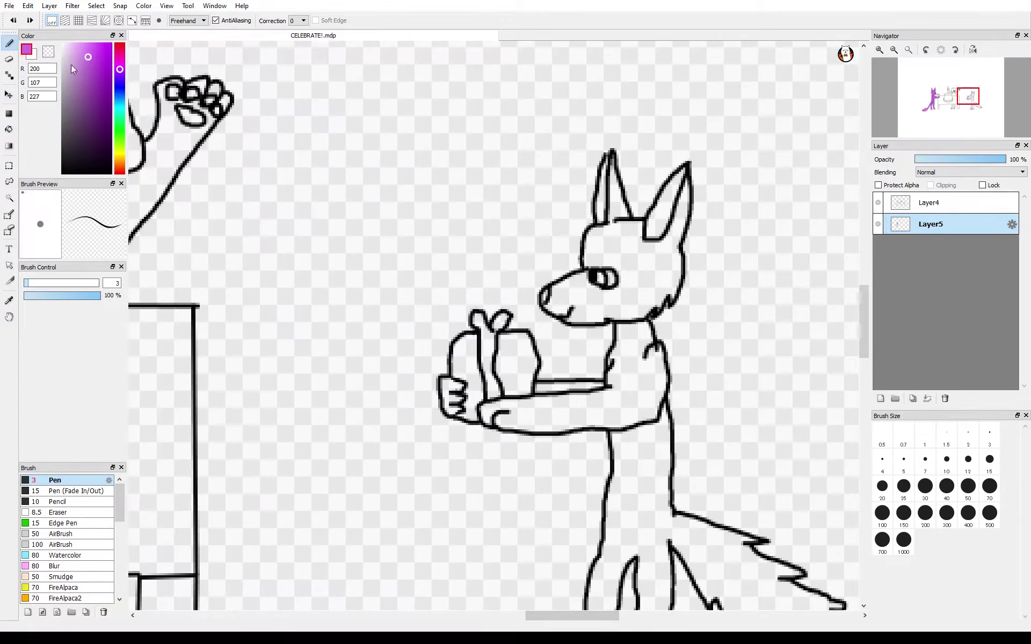
click(120, 107)
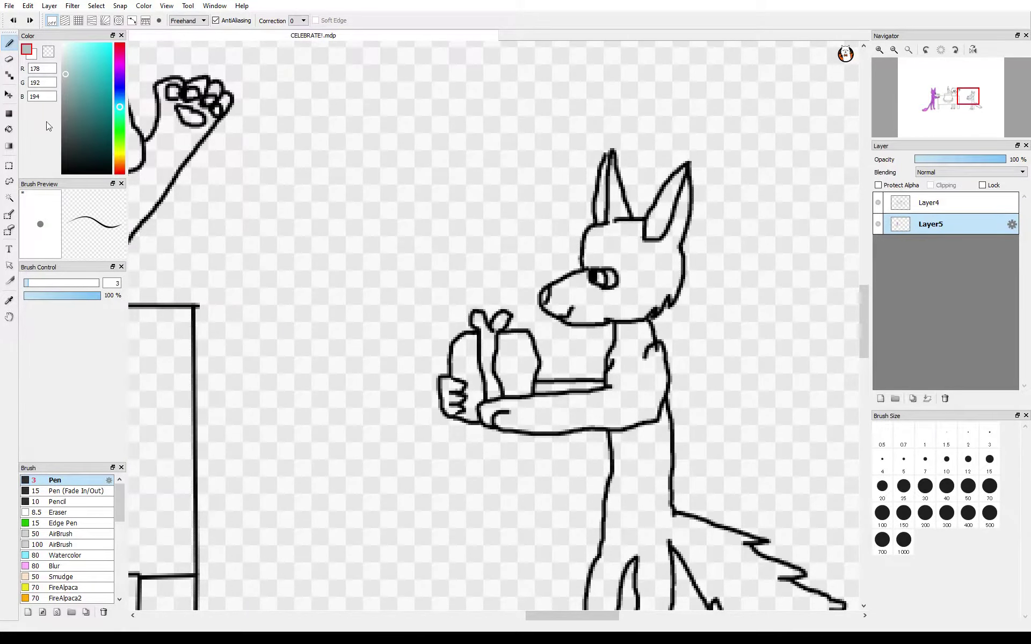
click(924, 459)
mouse_move(652, 271)
mouse_down()
mouse_move(644, 253)
mouse_move(612, 237)
mouse_move(618, 226)
mouse_move(610, 237)
mouse_up()
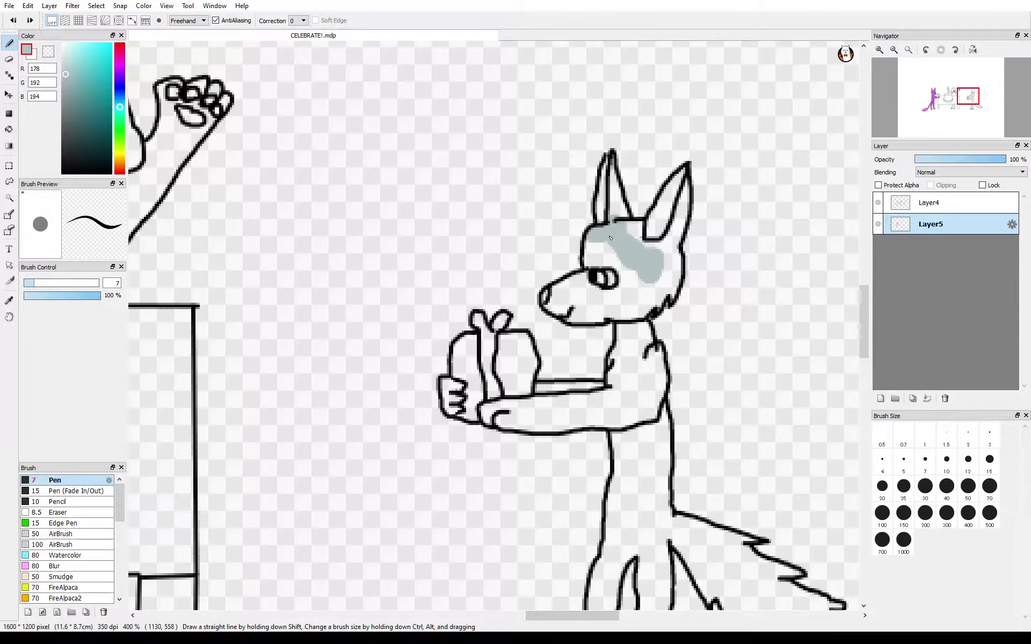
mouse_move(644, 277)
mouse_down()
mouse_move(666, 289)
mouse_move(640, 284)
mouse_move(637, 316)
mouse_move(659, 266)
mouse_move(671, 290)
mouse_move(685, 185)
mouse_move(655, 249)
mouse_move(615, 203)
mouse_move(612, 157)
mouse_up()
mouse_move(642, 332)
mouse_down()
mouse_move(661, 354)
mouse_move(662, 387)
mouse_move(632, 419)
mouse_move(654, 410)
mouse_move(635, 377)
mouse_move(597, 404)
mouse_move(633, 392)
mouse_move(609, 408)
mouse_move(613, 422)
mouse_move(554, 422)
mouse_move(607, 410)
mouse_move(564, 404)
mouse_move(599, 401)
mouse_move(544, 409)
mouse_move(551, 402)
mouse_move(540, 415)
mouse_move(572, 424)
mouse_move(553, 392)
mouse_move(606, 389)
mouse_move(641, 426)
mouse_move(646, 473)
mouse_move(660, 416)
mouse_move(667, 451)
mouse_move(661, 425)
mouse_move(660, 437)
mouse_move(668, 430)
mouse_move(653, 536)
mouse_move(651, 468)
mouse_move(648, 566)
mouse_move(665, 507)
mouse_move(634, 555)
mouse_move(606, 576)
mouse_move(609, 547)
mouse_move(616, 571)
mouse_up()
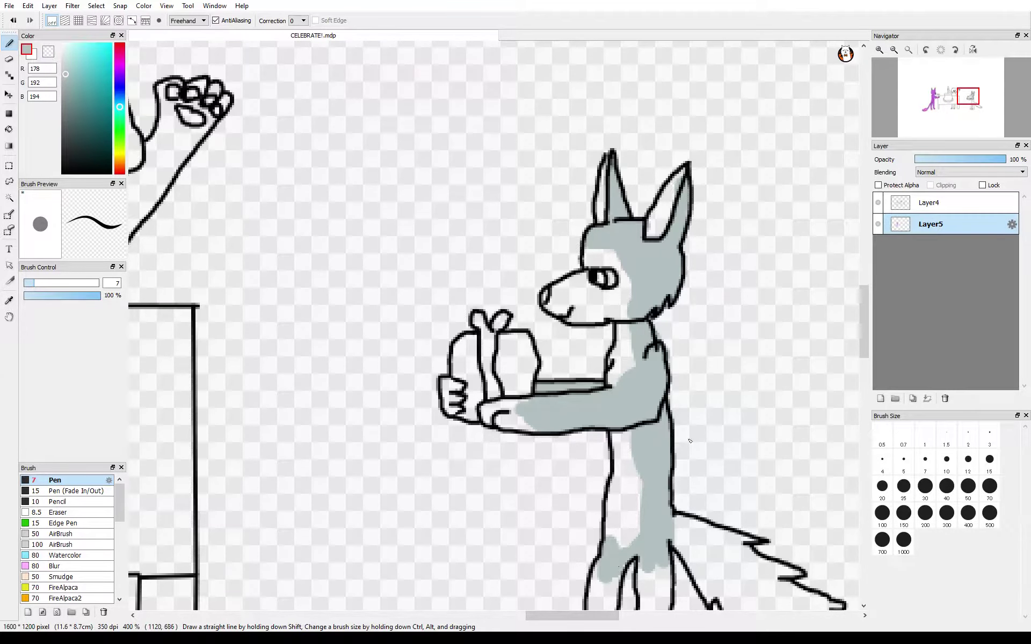
Step: Continue the grey fur down both of the wolf's upper legs, leaving the lower legs uncoloured
drag(862, 325, 857, 350)
mouse_move(586, 409)
mouse_down()
mouse_move(603, 391)
mouse_move(582, 429)
mouse_move(588, 389)
mouse_move(595, 446)
mouse_move(602, 415)
mouse_move(594, 455)
mouse_up()
mouse_move(628, 382)
mouse_down()
mouse_move(642, 428)
mouse_move(653, 384)
mouse_move(647, 446)
mouse_move(632, 448)
mouse_move(636, 470)
mouse_move(648, 444)
mouse_move(656, 468)
mouse_up()
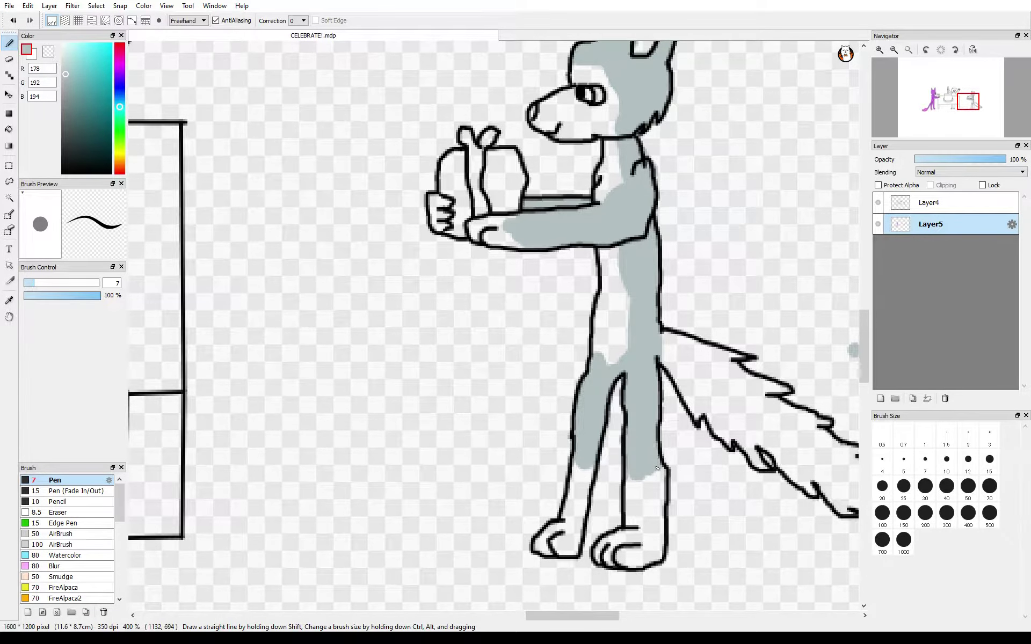
Step: Paint the upper half of the wolf's tail grey out to the tip and erase the stray grey dot outside it
drag(547, 616, 568, 615)
mouse_move(512, 336)
mouse_down()
mouse_move(542, 345)
mouse_move(521, 349)
mouse_move(585, 386)
mouse_move(523, 342)
mouse_move(585, 355)
mouse_up()
key(e)
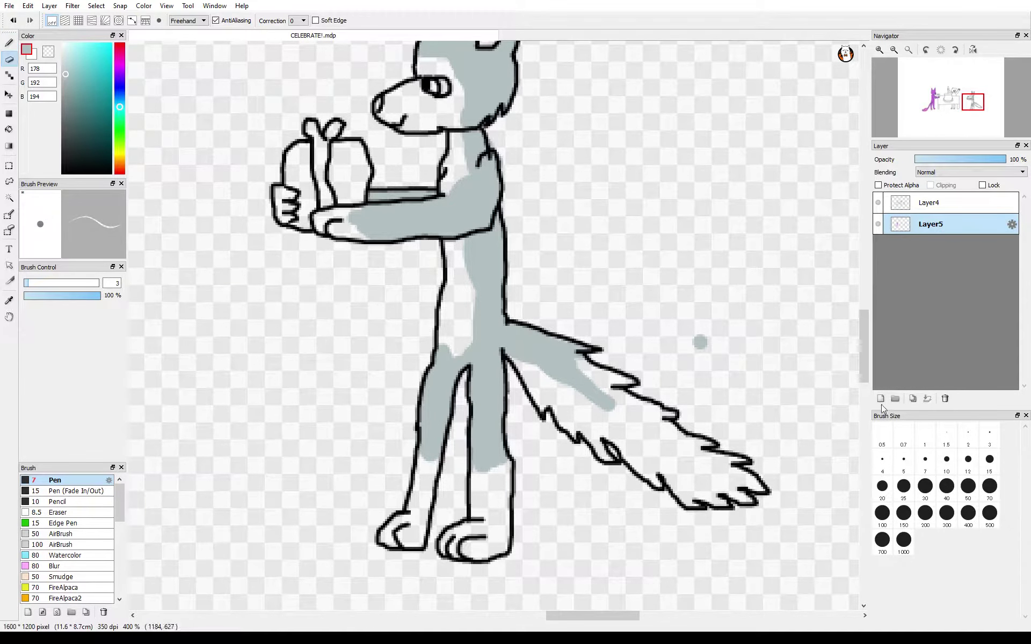
drag(697, 341, 707, 345)
key(b)
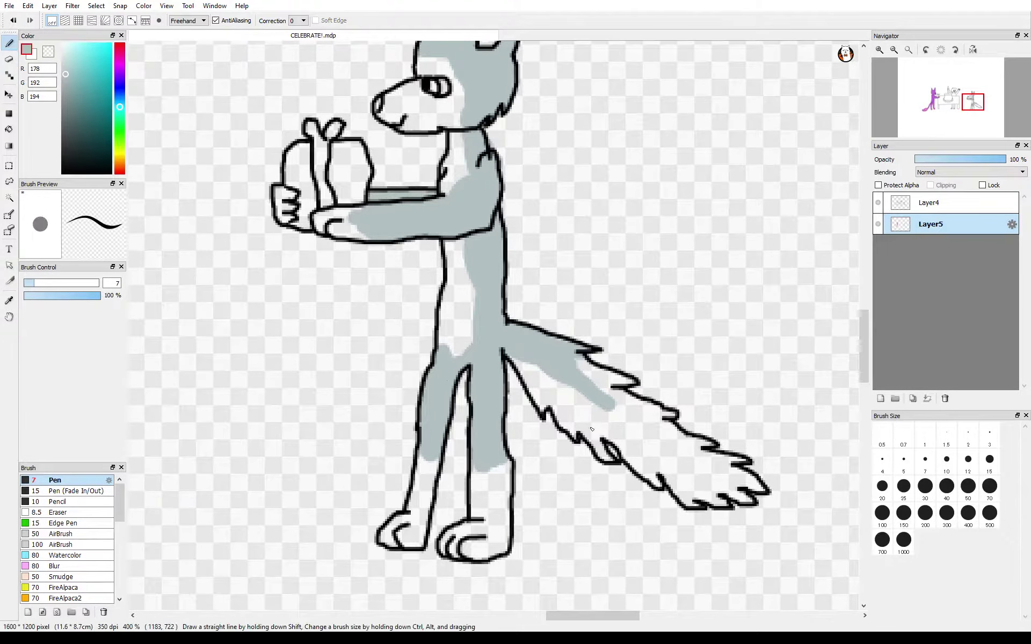
mouse_move(603, 403)
mouse_down()
mouse_move(754, 486)
mouse_move(580, 365)
mouse_move(631, 378)
mouse_up()
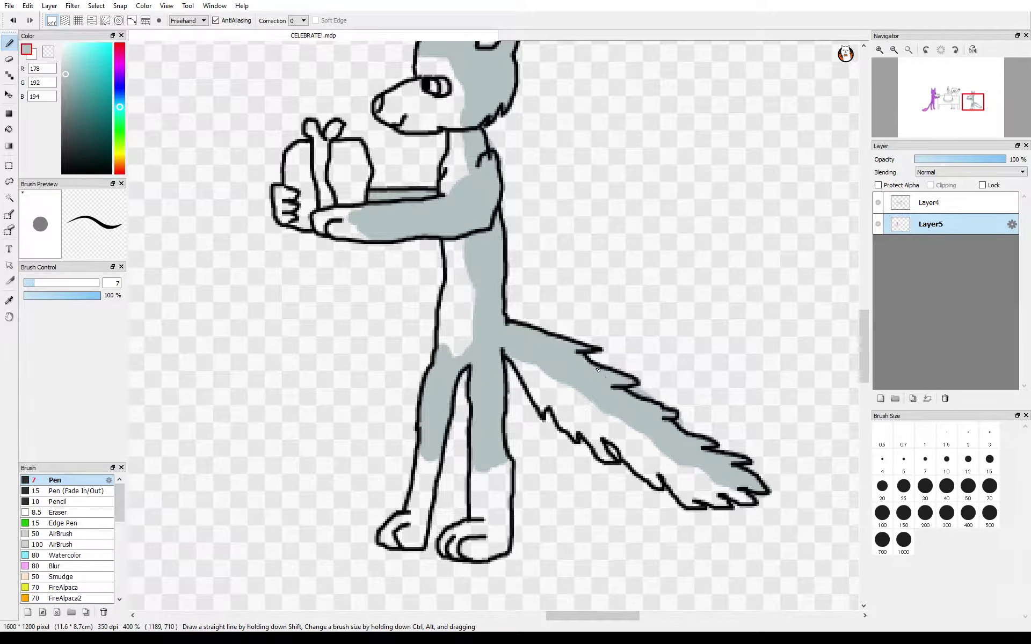
click(9, 59)
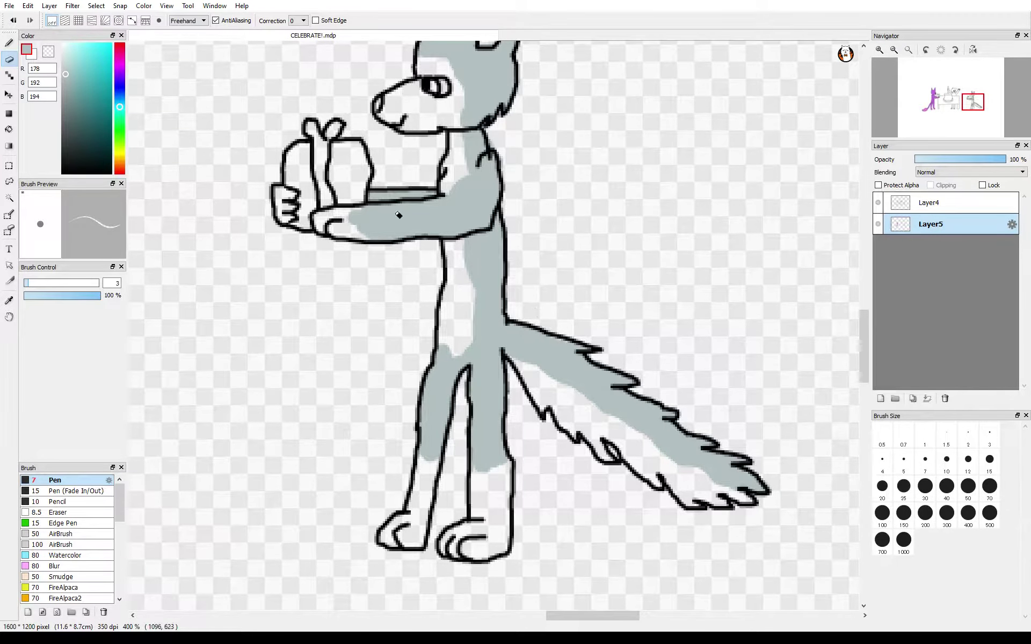
Step: Paint the wolf's face, chest and front paw white (RGB 255, 255, 255) with the size 7 pen
scroll(862, 344, up, 3)
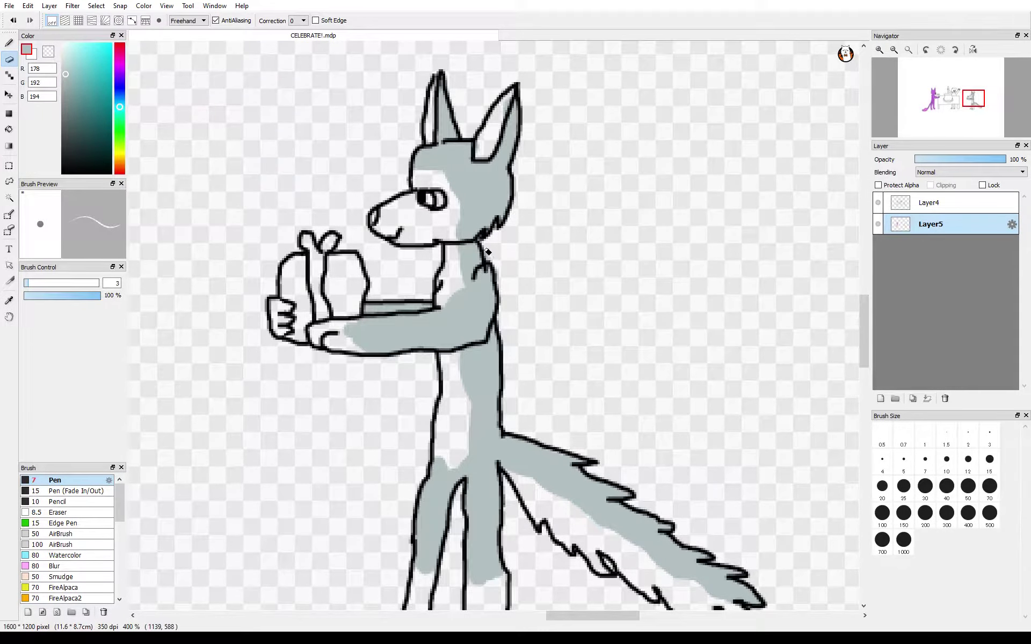
drag(67, 48, 54, 36)
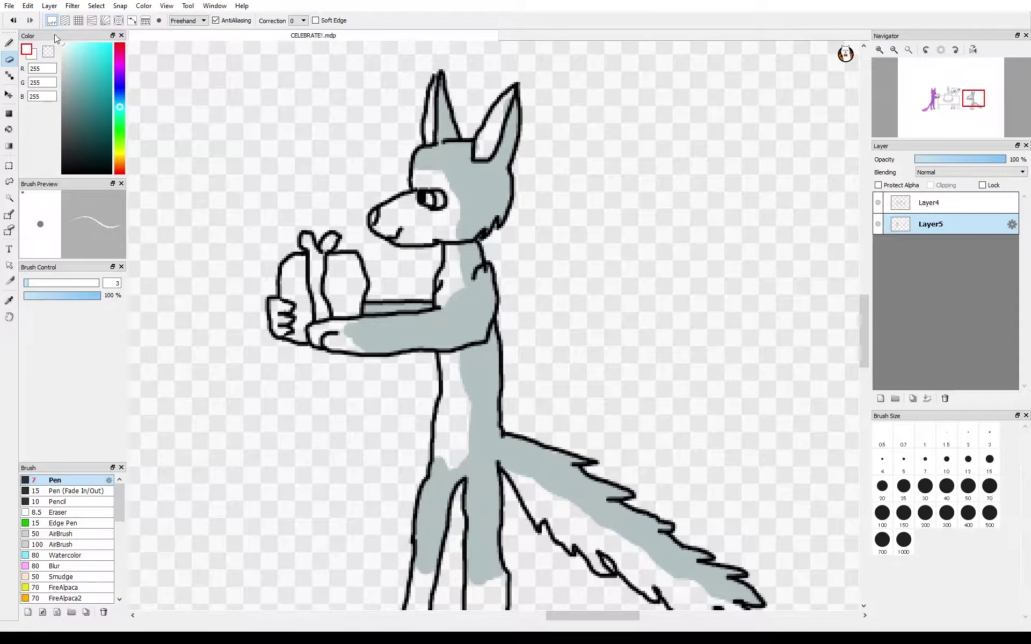
click(8, 43)
mouse_move(423, 223)
mouse_down()
mouse_move(397, 238)
mouse_move(394, 227)
mouse_move(462, 239)
mouse_move(473, 209)
mouse_move(429, 182)
mouse_up()
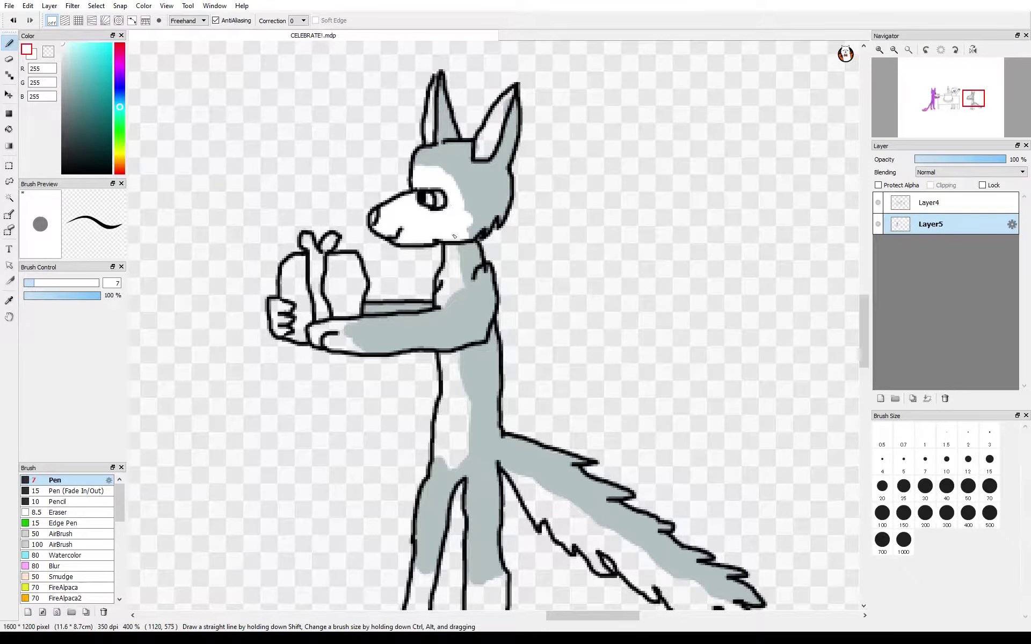
mouse_move(453, 252)
mouse_down()
mouse_move(459, 300)
mouse_move(444, 304)
mouse_up()
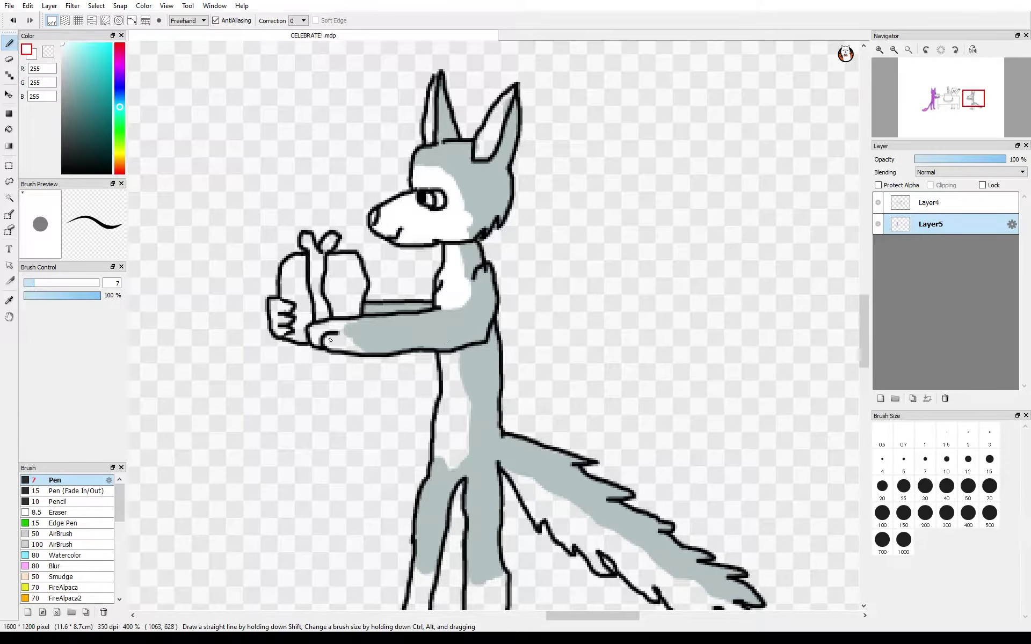
mouse_move(330, 340)
mouse_down()
mouse_move(376, 344)
mouse_move(354, 332)
mouse_up()
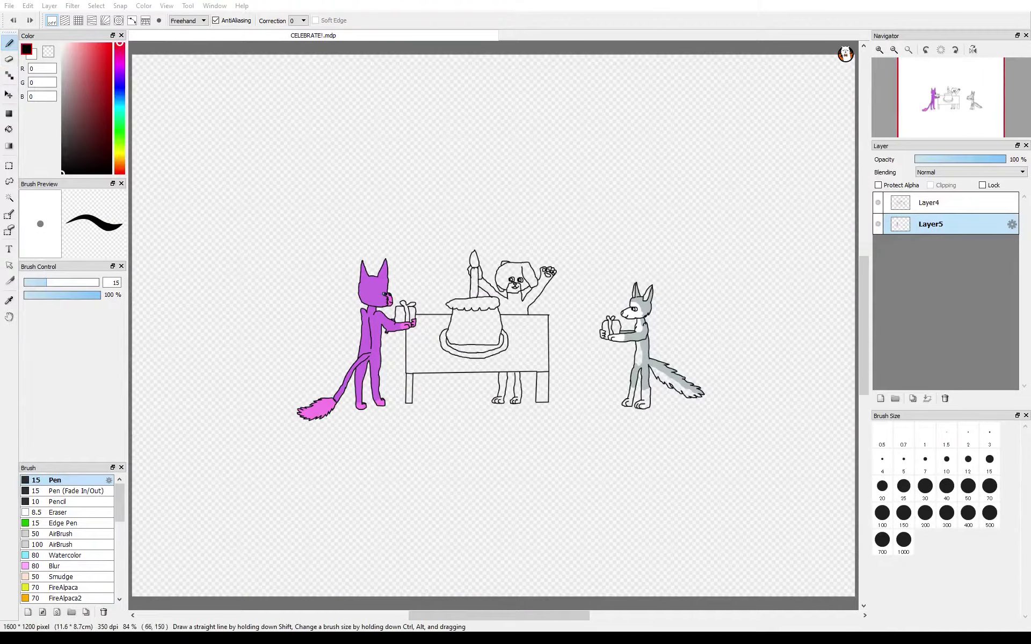
Step: Add a new layer and move it below Layer5 to the bottom of the layer stack
drag(69, 49, 49, 39)
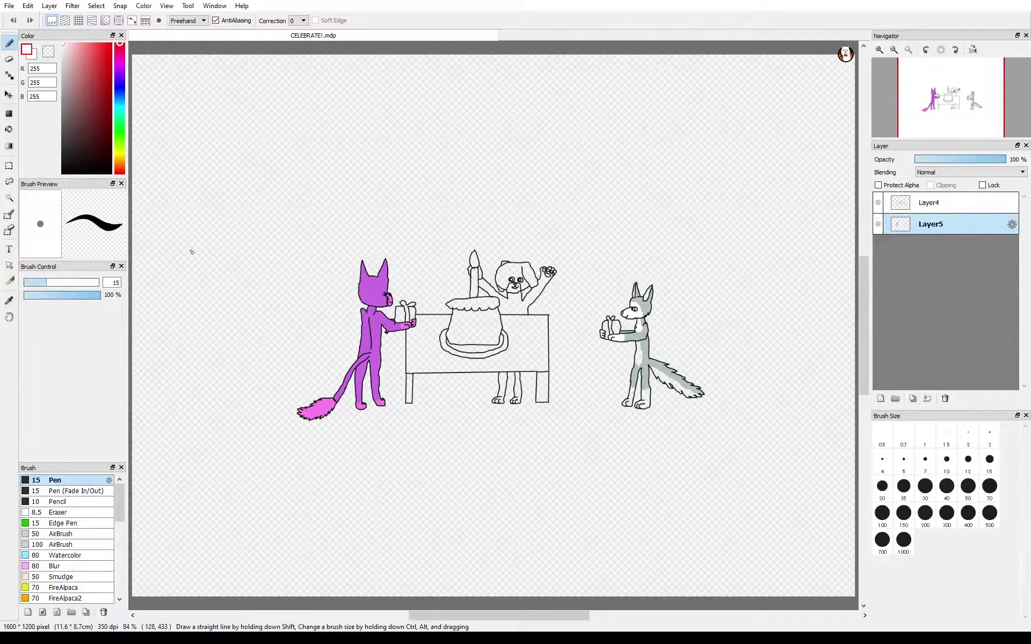
scroll(573, 279, up, 2)
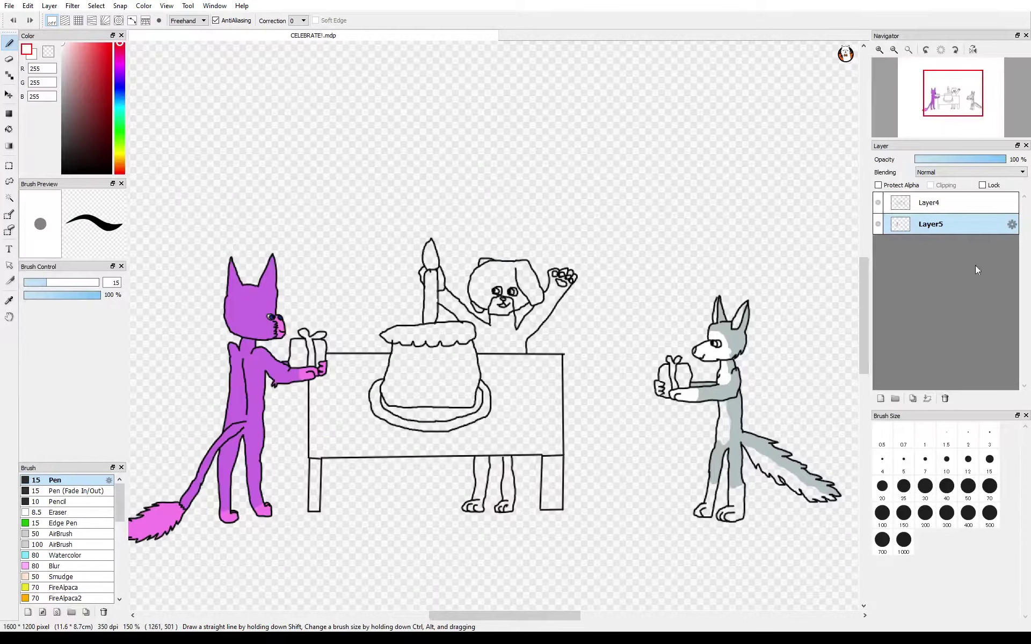
click(881, 399)
drag(912, 229, 911, 257)
scroll(434, 232, down, 2)
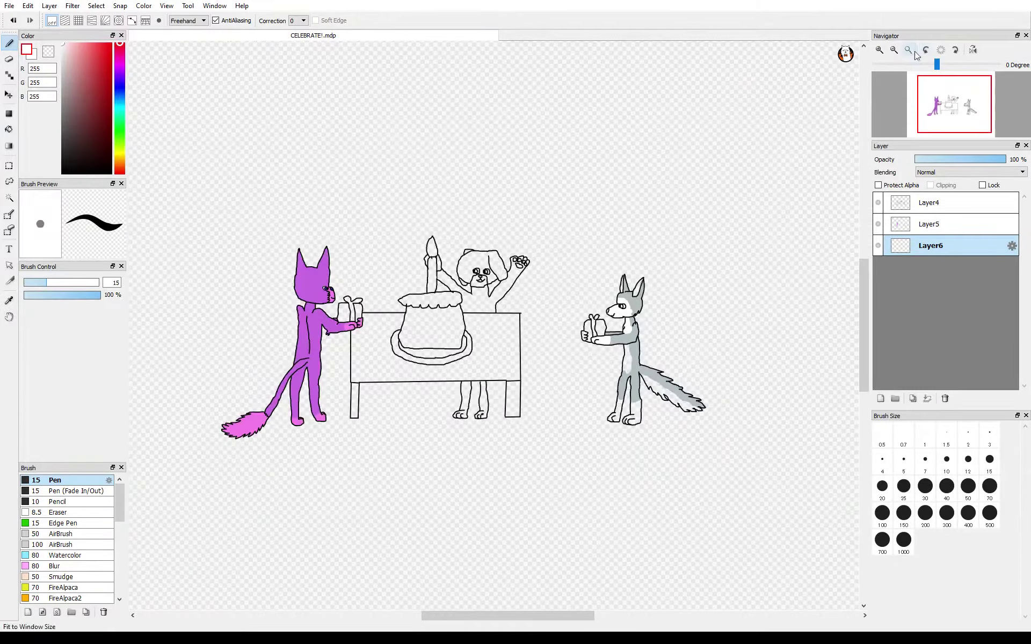
Step: Set the colour to orange-brown (RGB 195, 109, 0) and try a freehand ground line across the whole canvas
click(909, 50)
drag(120, 92, 119, 163)
click(112, 48)
drag(114, 47, 115, 73)
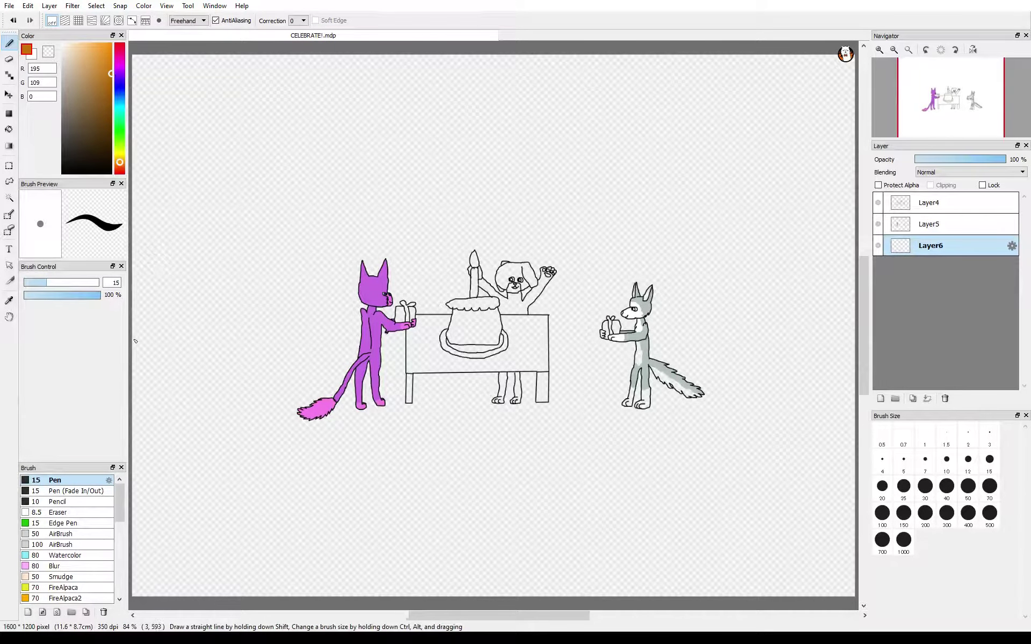
mouse_move(134, 378)
mouse_down()
mouse_move(584, 372)
mouse_move(854, 387)
mouse_up()
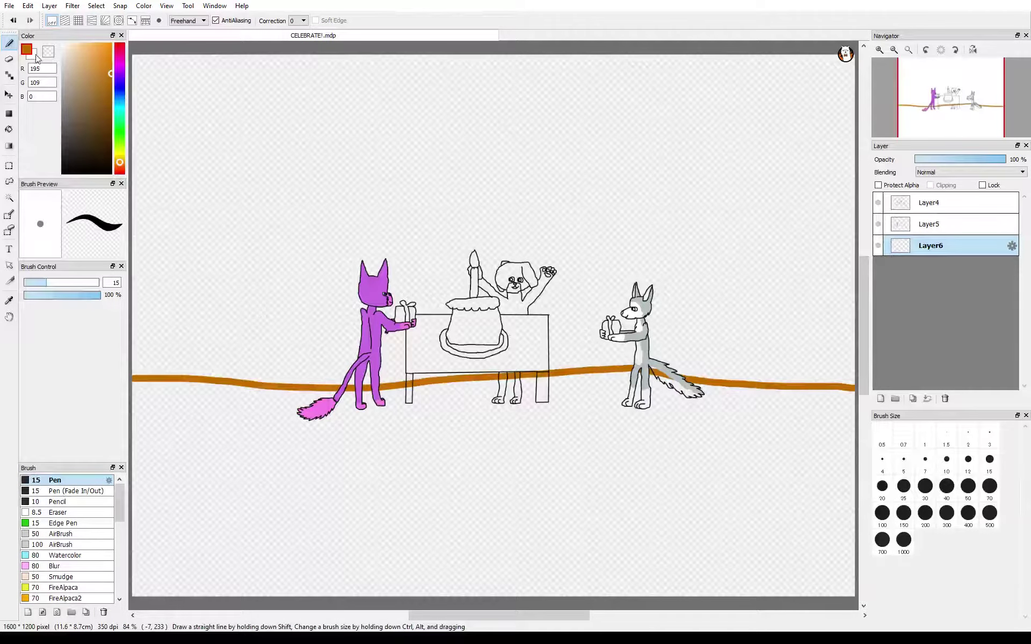
click(13, 21)
Step: Draw a straight horizontal orange-brown ground line across the full canvas with the size 100 AirBrush in Line mode
click(77, 543)
mouse_move(155, 448)
mouse_down()
mouse_move(697, 502)
mouse_move(717, 472)
mouse_move(301, 416)
mouse_up()
click(13, 20)
click(202, 21)
click(182, 38)
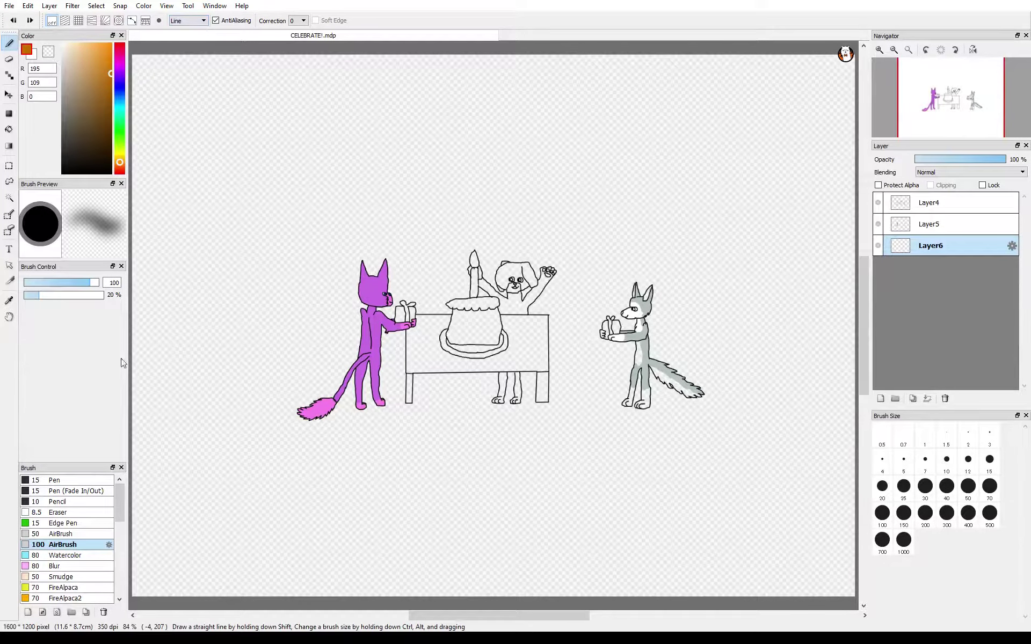
mouse_move(132, 379)
mouse_down()
mouse_move(856, 397)
mouse_move(856, 381)
mouse_up()
Step: Fill the whole ground area below the line with orange-brown using the AirBrush in Freehand mode at size 300
click(207, 22)
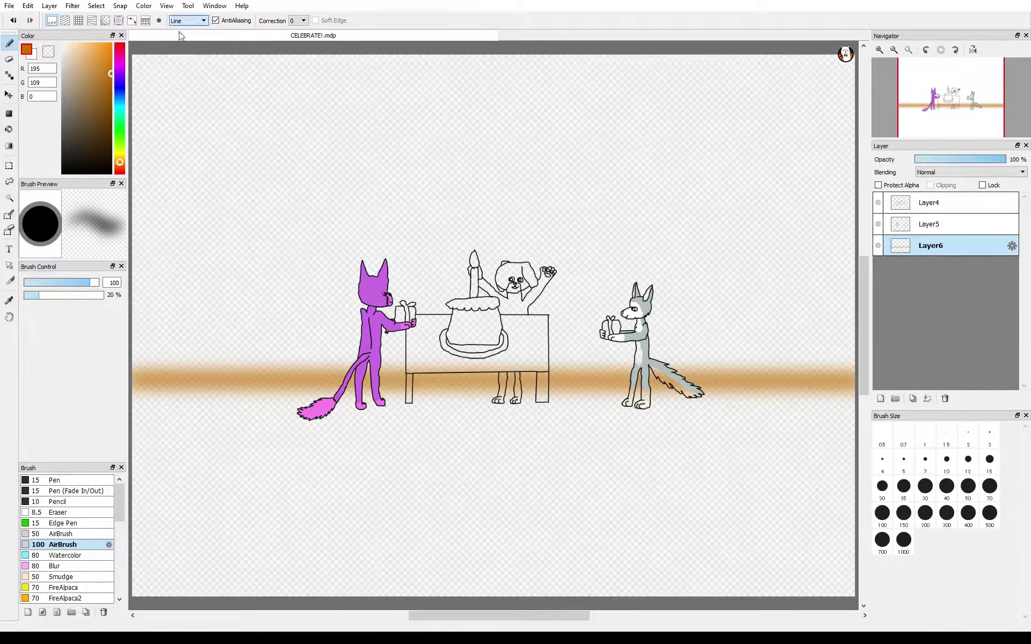
click(179, 31)
mouse_move(287, 475)
mouse_down()
mouse_move(530, 539)
mouse_move(647, 546)
mouse_move(371, 451)
mouse_move(607, 414)
mouse_move(300, 398)
mouse_move(580, 414)
mouse_move(660, 400)
mouse_move(142, 382)
mouse_move(156, 421)
mouse_move(297, 495)
mouse_move(220, 429)
mouse_move(140, 446)
mouse_move(156, 473)
mouse_move(75, 469)
mouse_up()
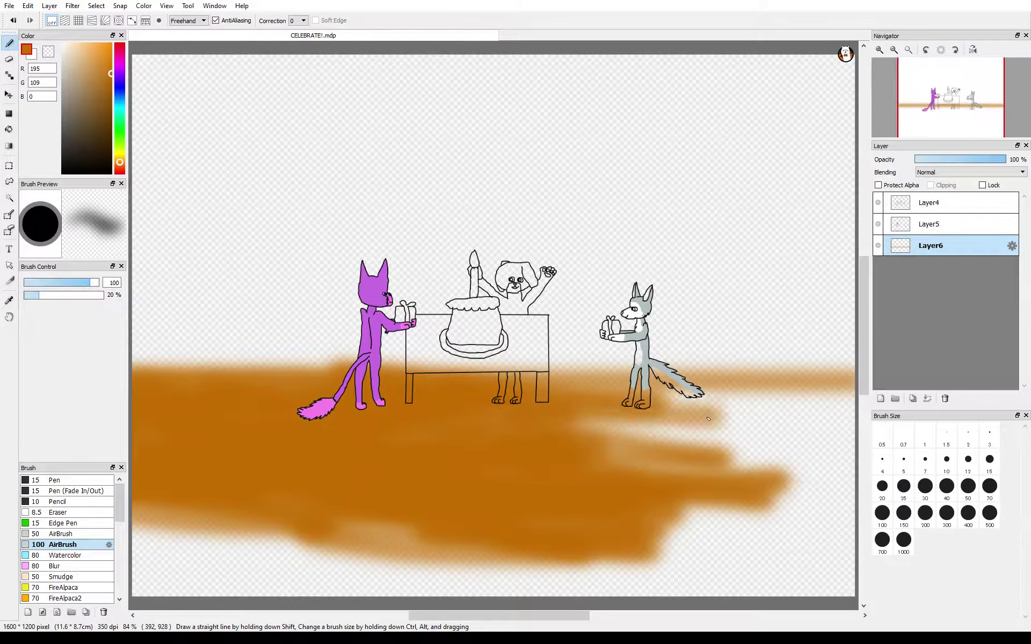
click(14, 20)
click(946, 513)
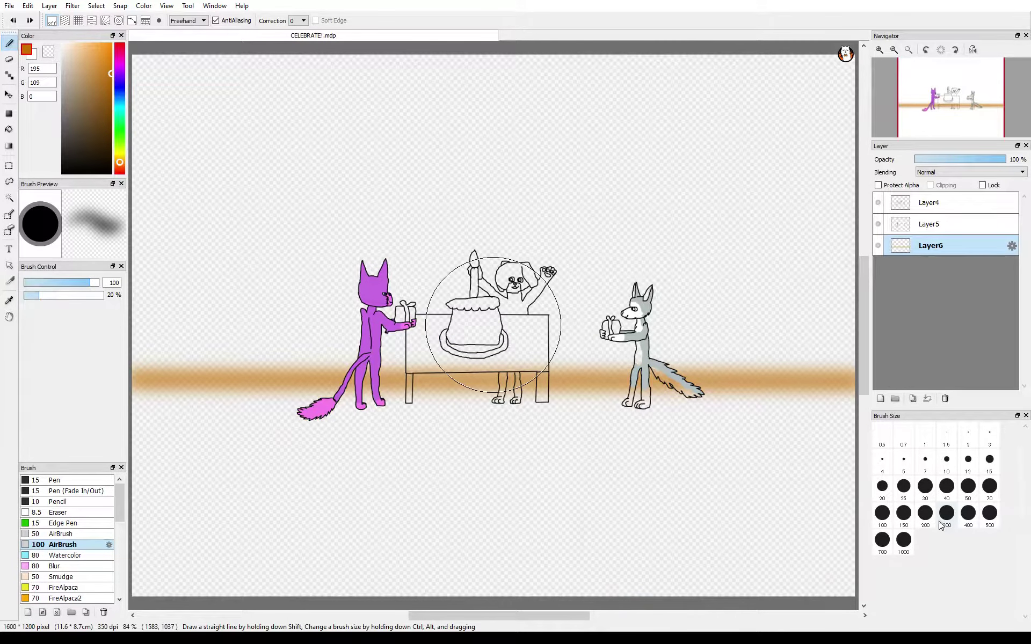
mouse_move(794, 542)
mouse_down()
mouse_move(309, 548)
mouse_move(161, 581)
mouse_move(375, 505)
mouse_move(751, 478)
mouse_move(837, 445)
mouse_move(725, 397)
mouse_move(376, 392)
mouse_move(308, 442)
mouse_move(603, 433)
mouse_move(178, 467)
mouse_move(162, 408)
mouse_move(231, 354)
mouse_up()
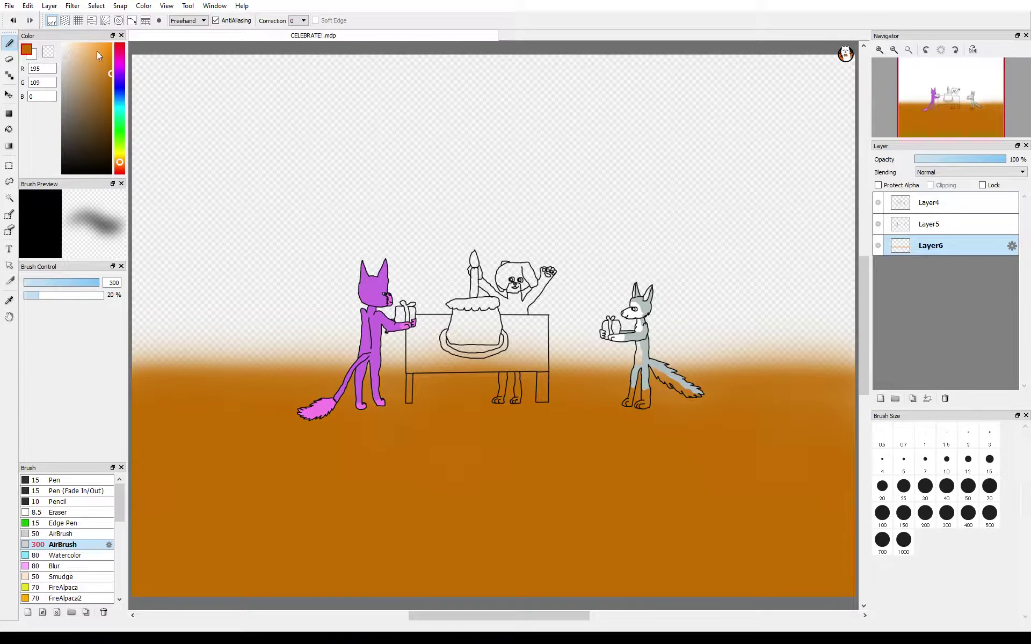
Step: Paint wavy darker brown (RGB 152, 87, 5) bands across the full width of the ground with the size 100 AirBrush
click(110, 96)
click(882, 513)
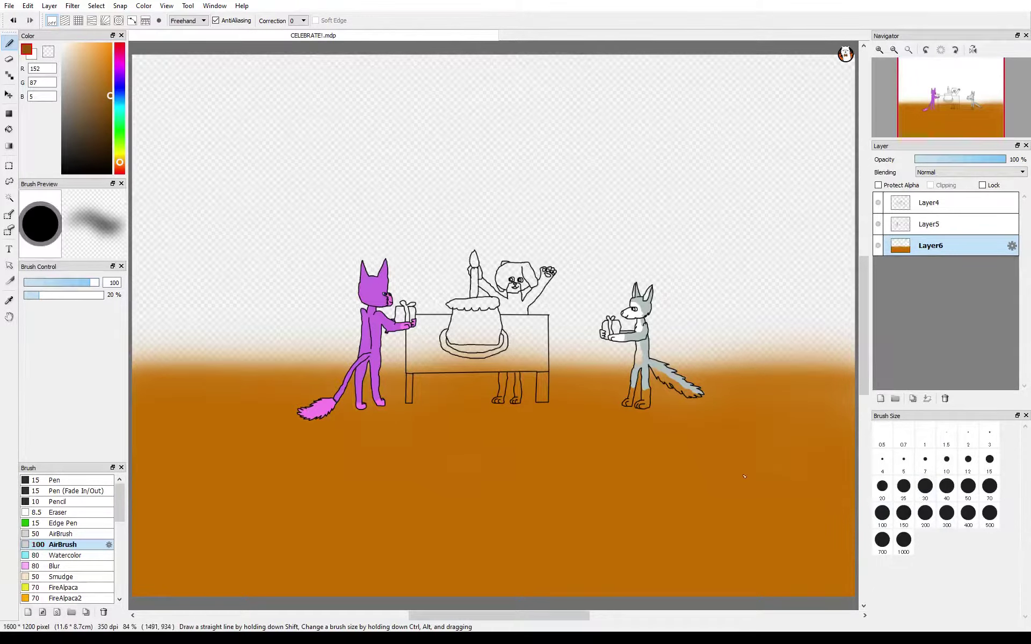
drag(134, 400, 859, 421)
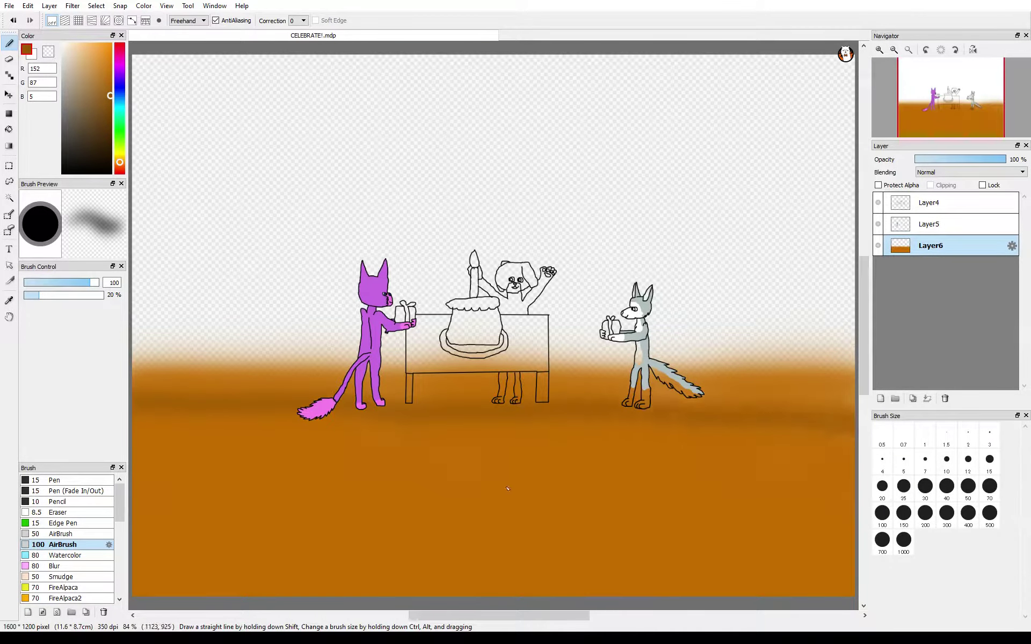
mouse_move(137, 451)
mouse_down()
mouse_move(343, 445)
mouse_move(861, 452)
mouse_up()
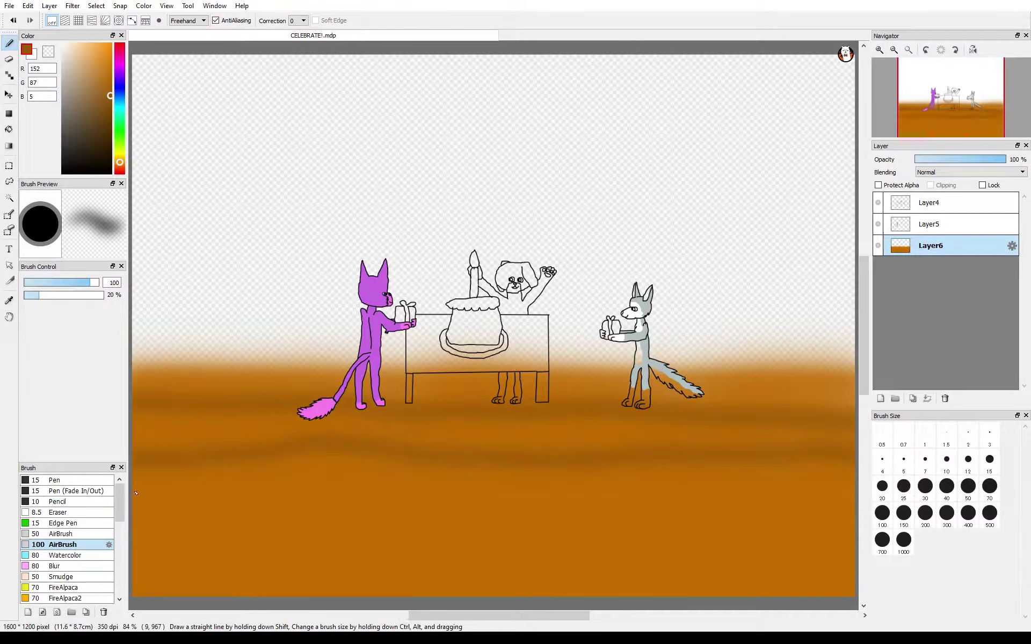
drag(134, 486, 856, 483)
drag(135, 526, 859, 532)
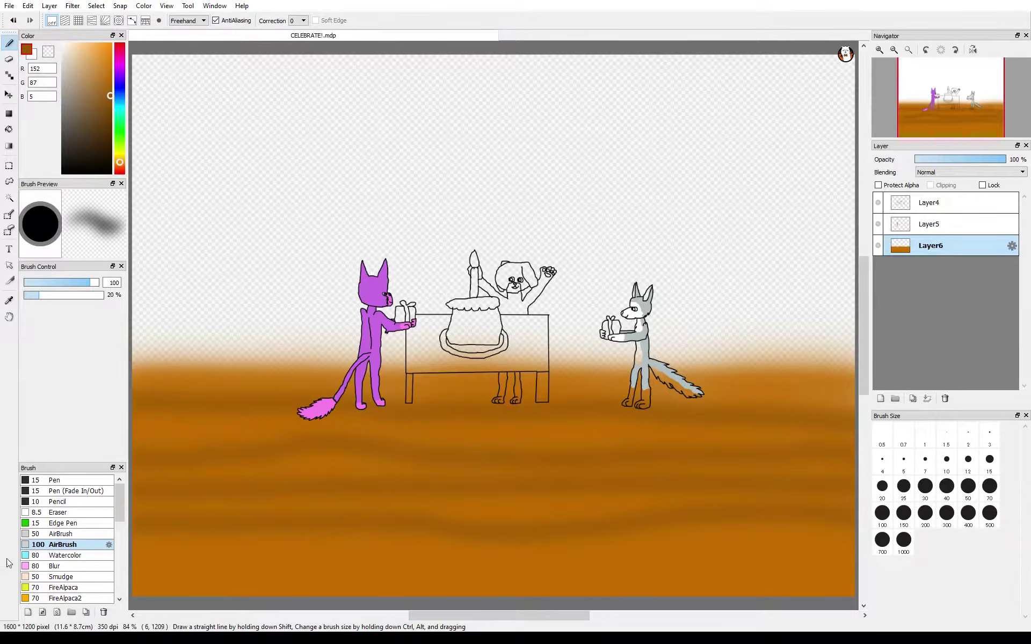
drag(134, 570, 870, 565)
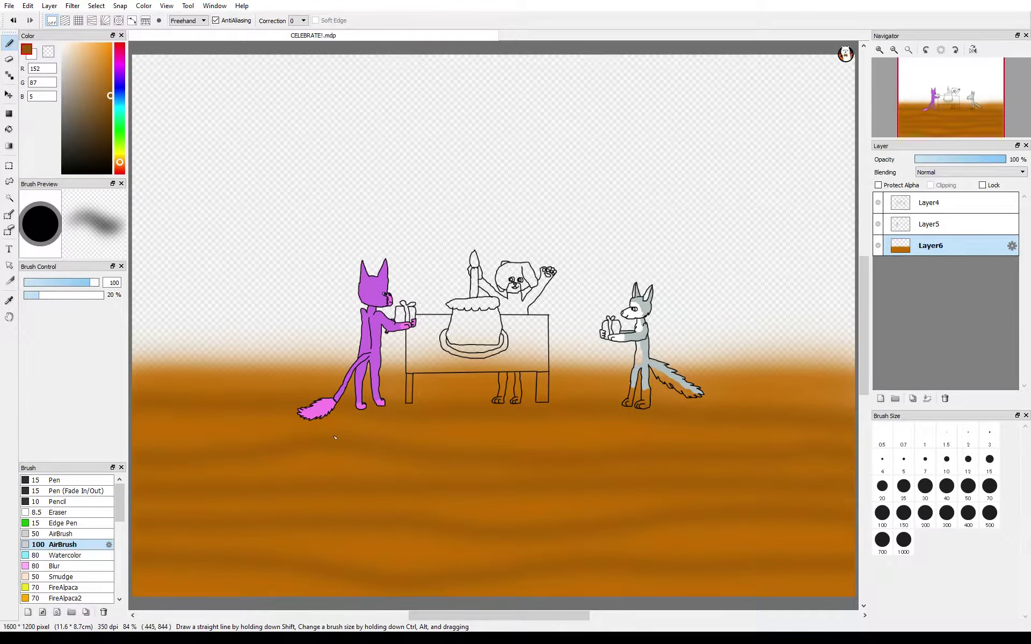
Step: Add a new layer below Layer6 and cover it with an ochre yellow wall using the AirBrush at size 1000
click(880, 398)
drag(931, 245, 942, 273)
click(118, 113)
click(102, 88)
drag(117, 107, 117, 159)
click(103, 69)
mouse_move(308, 273)
mouse_down()
mouse_move(853, 211)
mouse_move(339, 239)
mouse_move(778, 135)
mouse_move(226, 70)
mouse_move(687, 140)
mouse_move(553, 280)
mouse_move(462, 303)
mouse_up()
click(903, 540)
mouse_move(612, 440)
mouse_down()
mouse_move(835, 170)
mouse_move(537, 70)
mouse_move(151, 434)
mouse_move(79, 306)
mouse_up()
Step: Paint a dark brown (RGB 114, 72, 4) rectangular window frame on the wall above the grey character with the size 100 AirBrush
click(120, 109)
drag(92, 67, 111, 51)
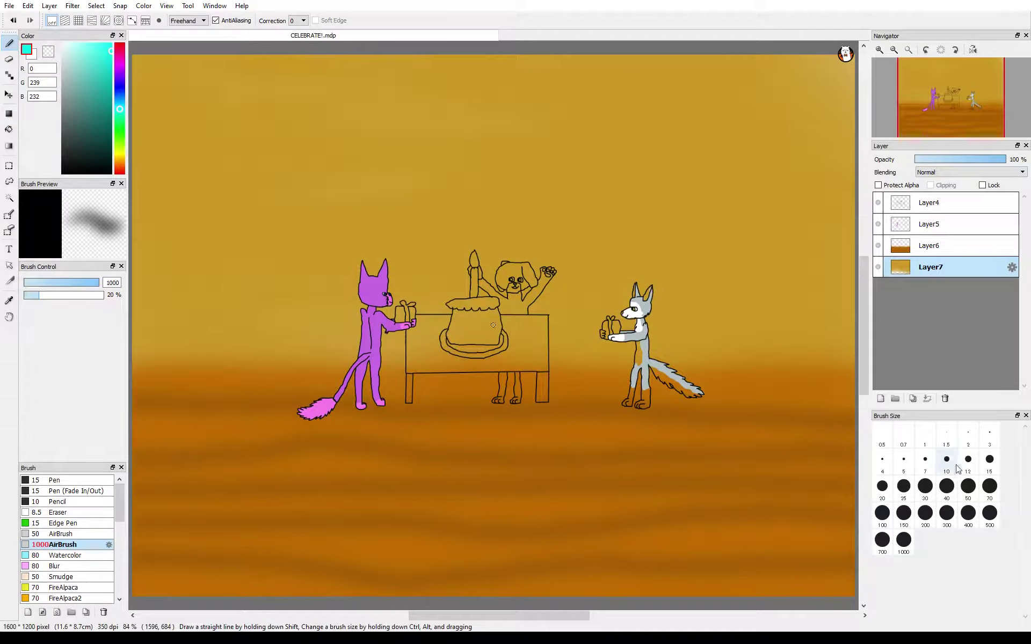
click(882, 513)
click(119, 160)
click(110, 116)
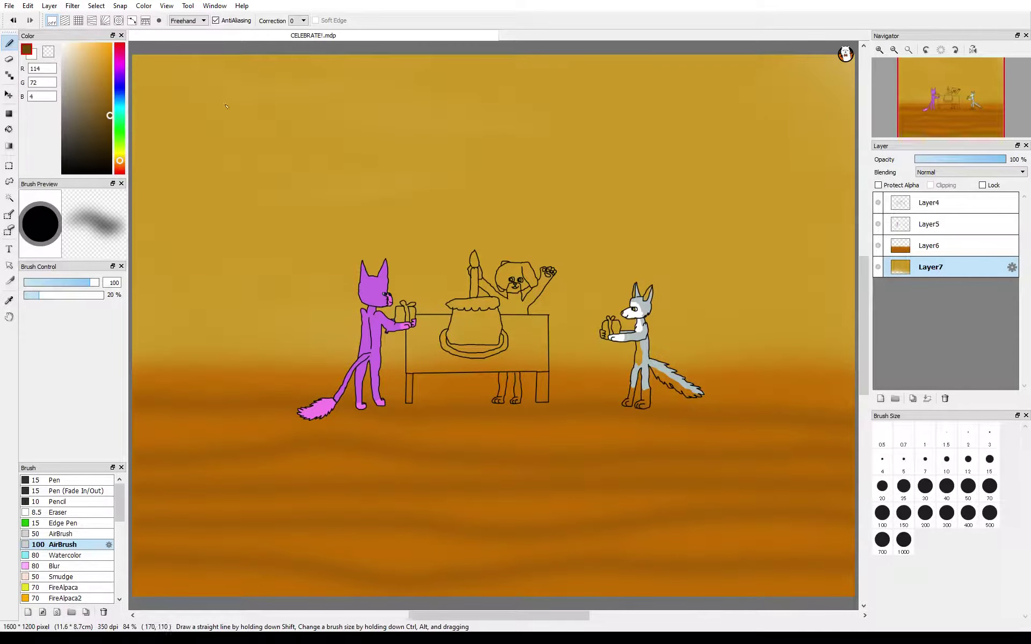
mouse_move(547, 151)
mouse_down()
mouse_move(612, 153)
mouse_move(759, 234)
mouse_move(671, 298)
mouse_move(554, 298)
mouse_move(557, 156)
mouse_up()
Step: Fill the window with cyan sky (RGB 0, 228, 253) and paint green land (RGB 0, 152, 51) across its lower part
click(120, 106)
click(110, 44)
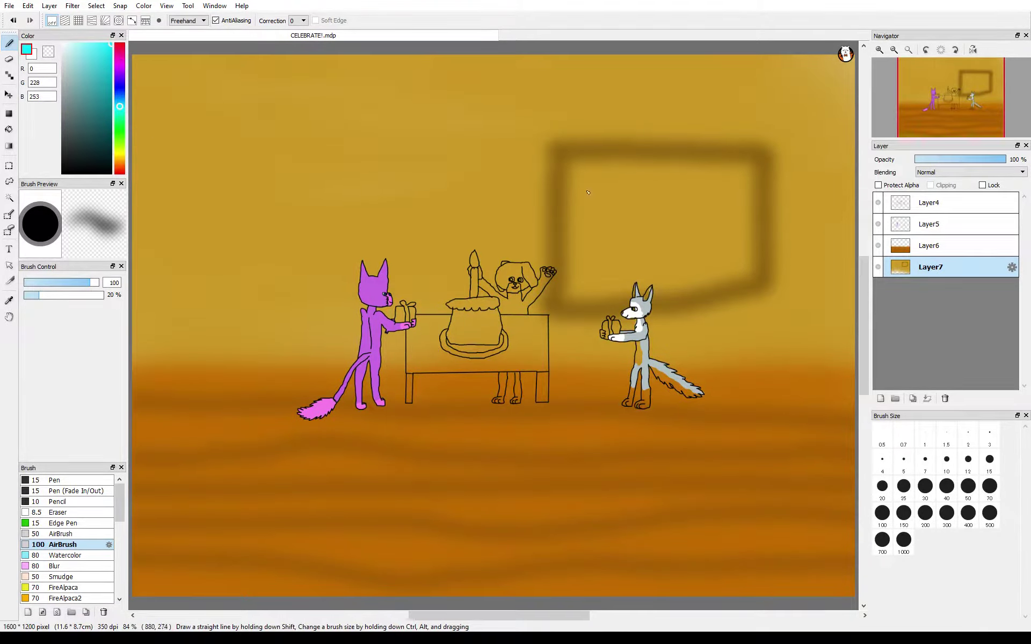
mouse_move(588, 192)
mouse_down()
mouse_move(666, 194)
mouse_move(626, 205)
mouse_move(584, 206)
mouse_move(581, 188)
mouse_move(629, 173)
mouse_move(745, 170)
mouse_move(688, 217)
mouse_move(734, 202)
mouse_move(660, 209)
mouse_move(703, 183)
mouse_move(580, 239)
mouse_move(733, 232)
mouse_move(643, 254)
mouse_move(576, 244)
mouse_move(586, 291)
mouse_move(684, 276)
mouse_move(745, 248)
mouse_move(676, 290)
mouse_up()
click(120, 126)
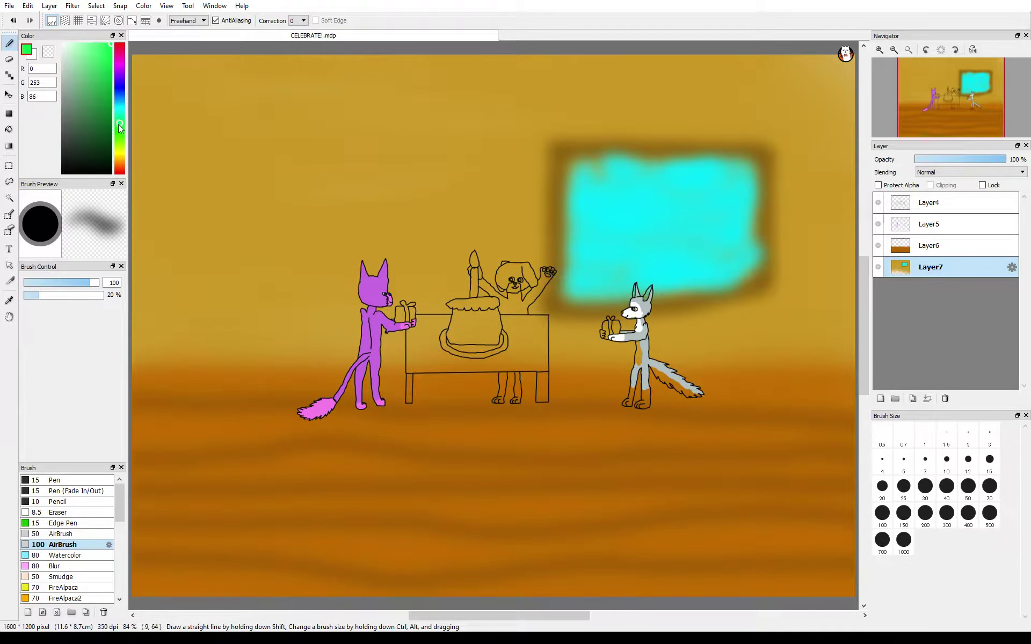
click(111, 96)
mouse_move(639, 249)
mouse_down()
mouse_move(596, 285)
mouse_move(569, 279)
mouse_move(571, 288)
mouse_move(714, 268)
mouse_move(677, 253)
mouse_move(719, 282)
mouse_up()
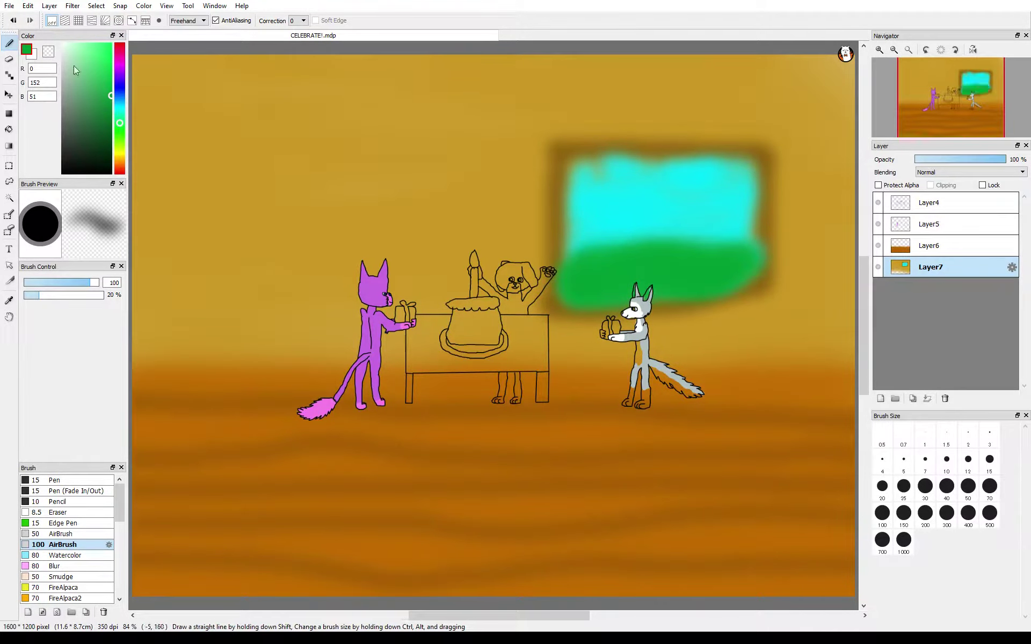
Step: Paint two white clouds in the window's sky and a yellow sun (RGB 255, 231, 11) in its upper left corner
click(62, 44)
drag(591, 201, 603, 193)
drag(735, 190, 693, 199)
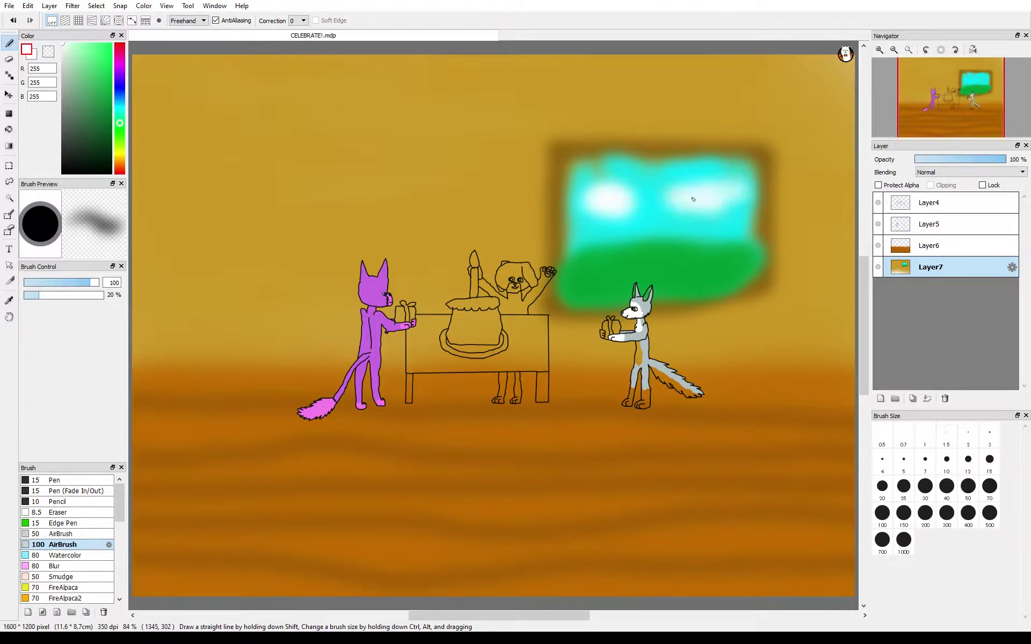
click(119, 155)
click(110, 43)
drag(570, 174, 577, 176)
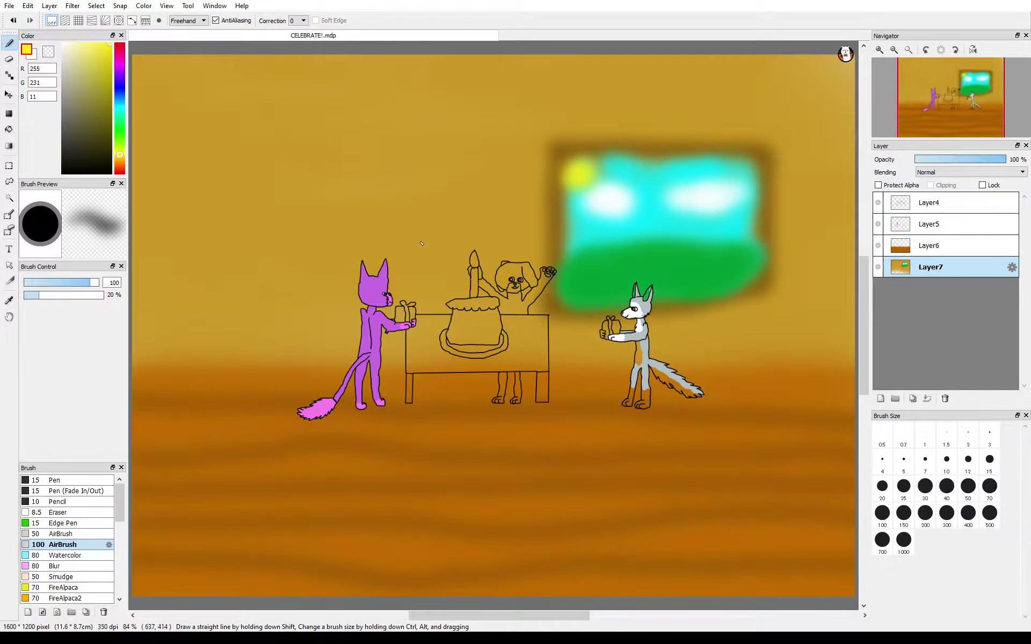
Step: Create a layer folder, move Layer6 and Layer7 into it and collapse it
click(895, 398)
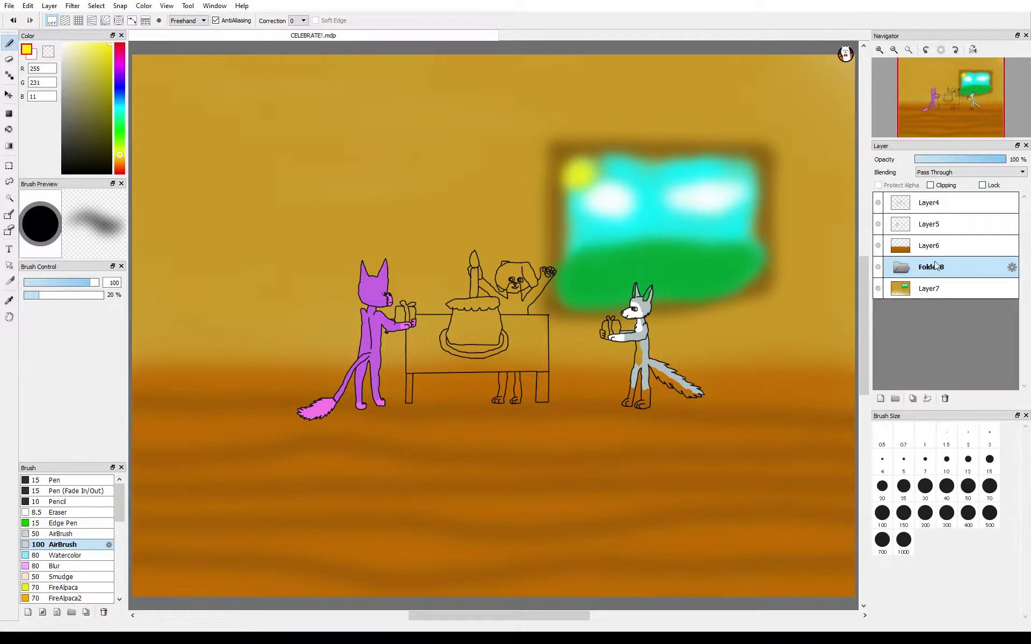
mouse_move(929, 246)
mouse_down()
mouse_move(938, 296)
mouse_move(940, 248)
mouse_up()
drag(940, 288, 941, 260)
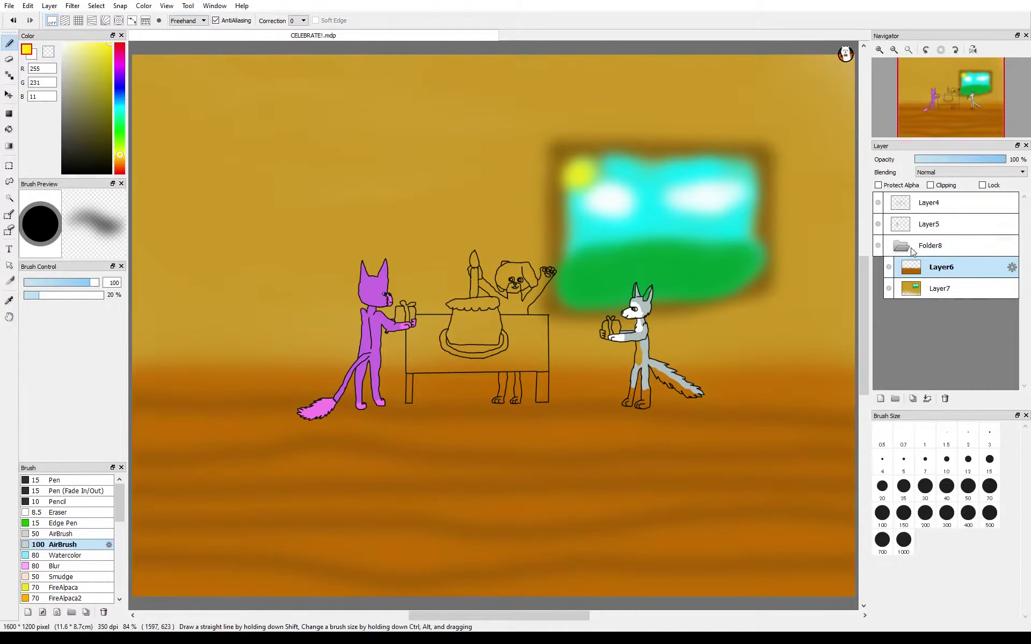
click(911, 250)
Step: Paint the grey character's belly, lower legs, feet and tail underside white on Layer5 with the size 15 Pen
click(908, 225)
click(62, 44)
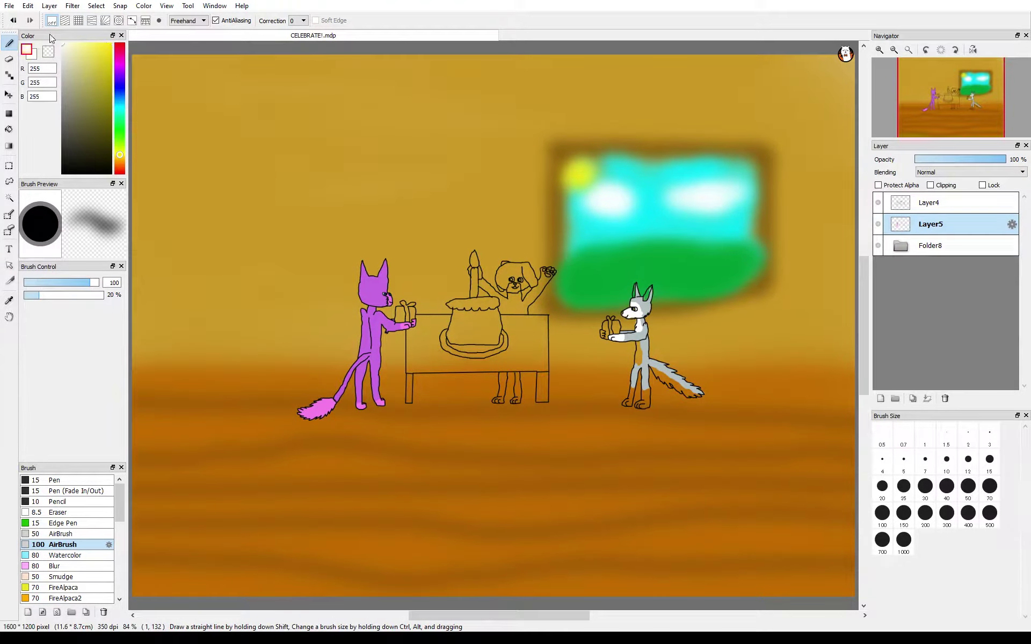
click(54, 480)
scroll(639, 358, up, 5)
mouse_move(638, 334)
mouse_down()
mouse_move(635, 364)
mouse_move(634, 337)
mouse_move(644, 329)
mouse_move(634, 335)
mouse_move(636, 292)
mouse_up()
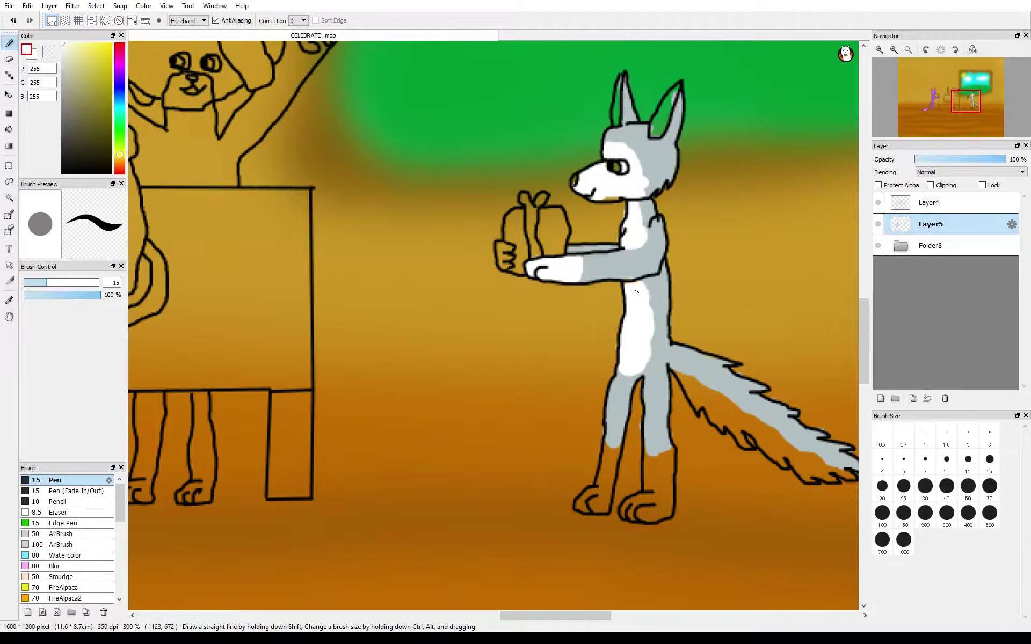
mouse_move(601, 507)
mouse_down()
mouse_move(613, 453)
mouse_move(622, 512)
mouse_move(646, 513)
mouse_move(668, 492)
mouse_move(655, 494)
mouse_move(651, 457)
mouse_up()
mouse_move(701, 386)
mouse_down()
mouse_move(724, 426)
mouse_move(748, 430)
mouse_move(800, 472)
mouse_move(833, 475)
mouse_move(775, 437)
mouse_move(822, 454)
mouse_up()
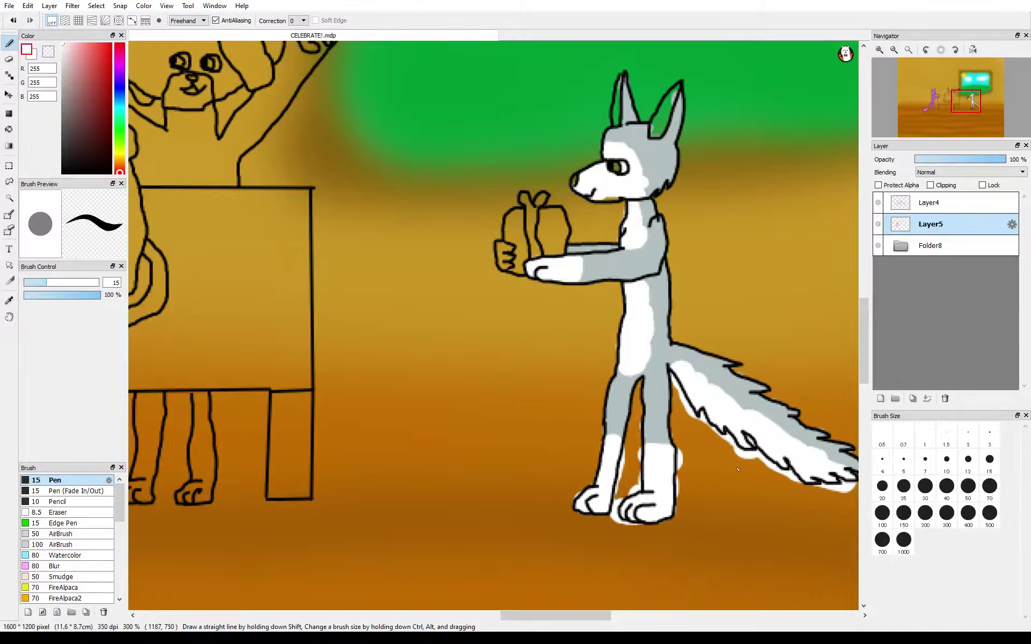
Step: Paint the grey character's chin, far paw, eye and inner ears white with the size 7 Pen, and sample its grey fur colour
click(925, 460)
drag(604, 199, 615, 200)
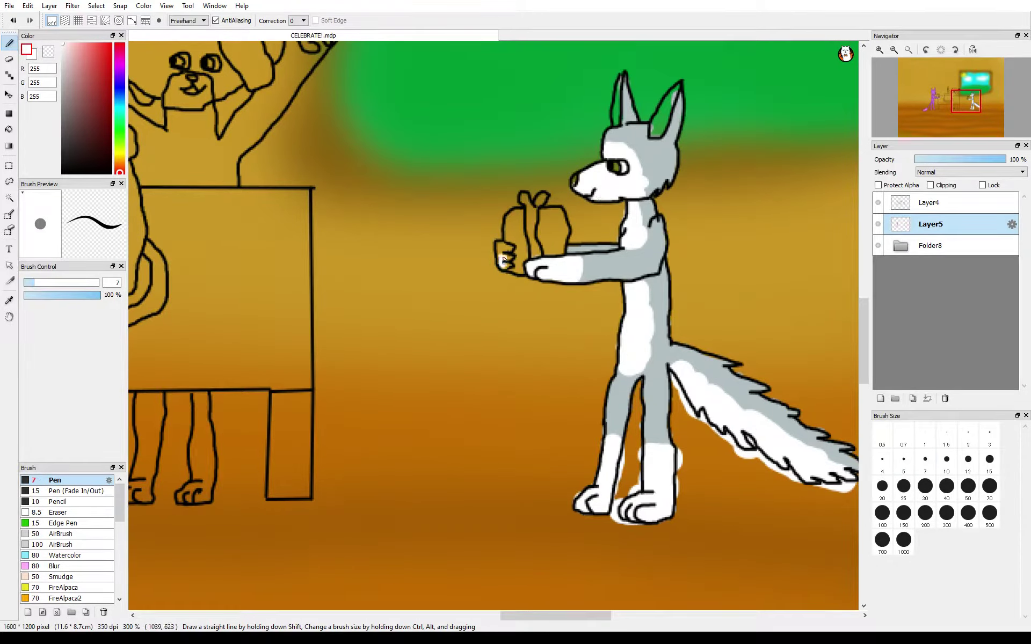
drag(504, 260, 504, 246)
mouse_move(652, 134)
mouse_down()
mouse_move(678, 91)
mouse_move(621, 114)
mouse_up()
alt+click(624, 121)
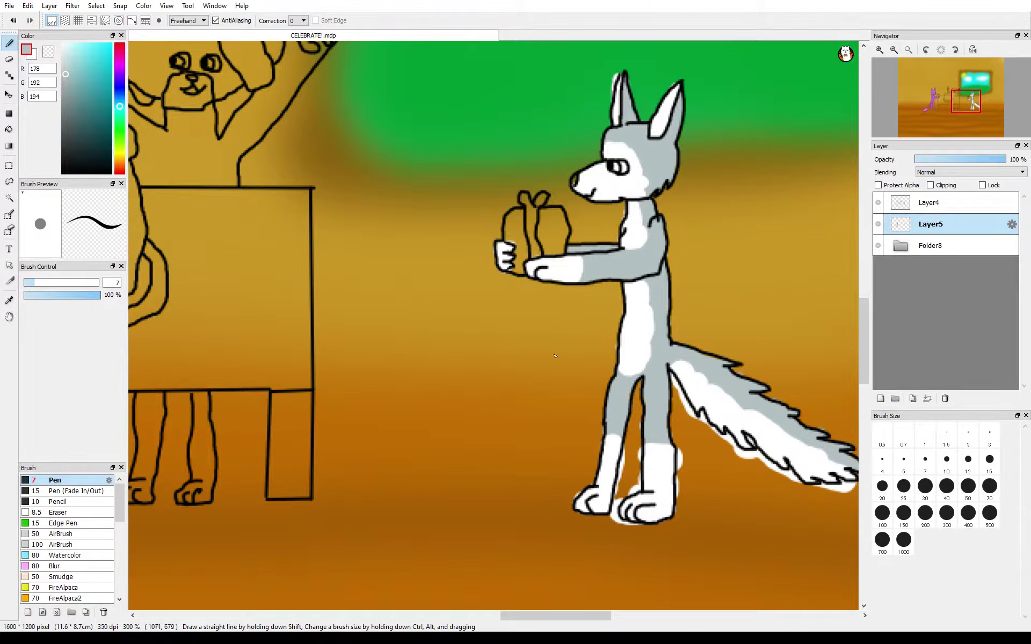
Step: Turn on Protect Alpha for Layer5 and erase the white spill around the grey character's feet with the size 10 Eraser, undoing the last stroke
key(e)
click(879, 185)
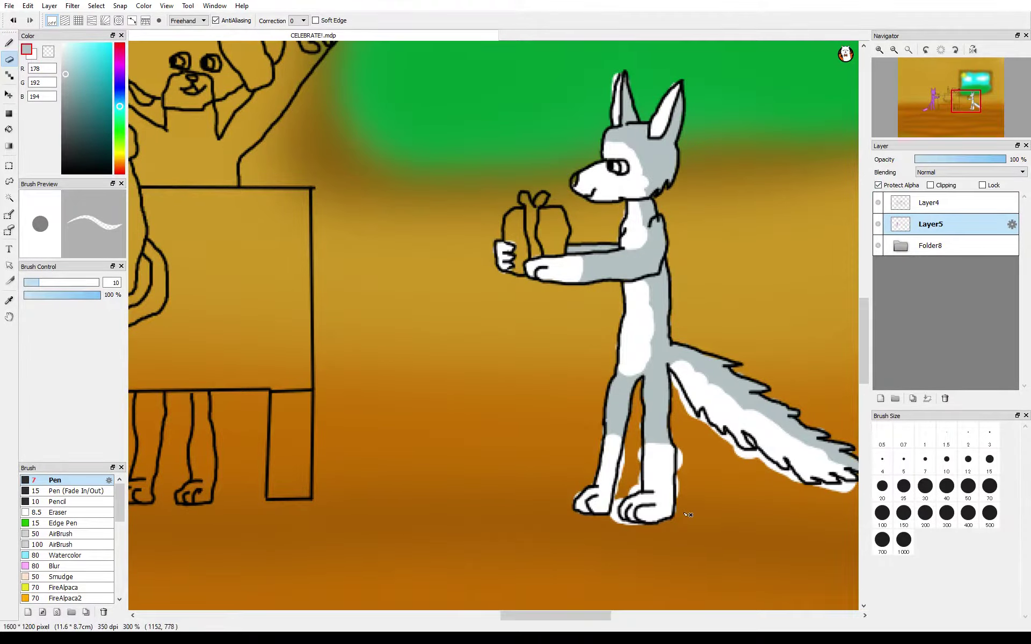
mouse_move(686, 514)
mouse_down()
mouse_move(680, 459)
mouse_move(687, 493)
mouse_up()
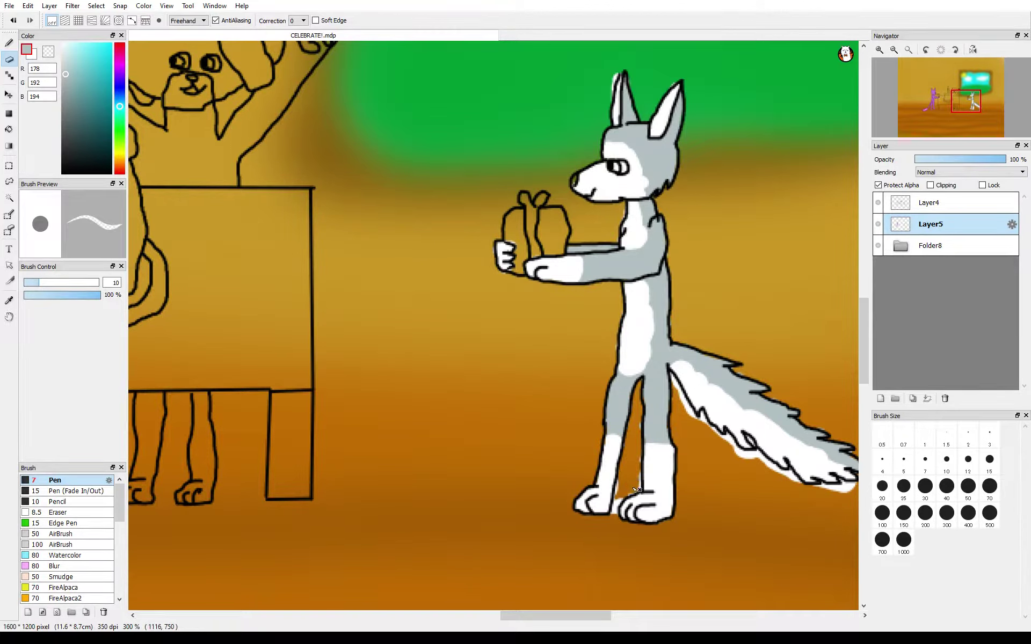
drag(643, 470, 645, 423)
click(13, 21)
Step: Erase the remaining white spill between the grey character's legs and feet, reducing the Eraser to size 7
drag(631, 482, 633, 460)
scroll(643, 459, up, 1)
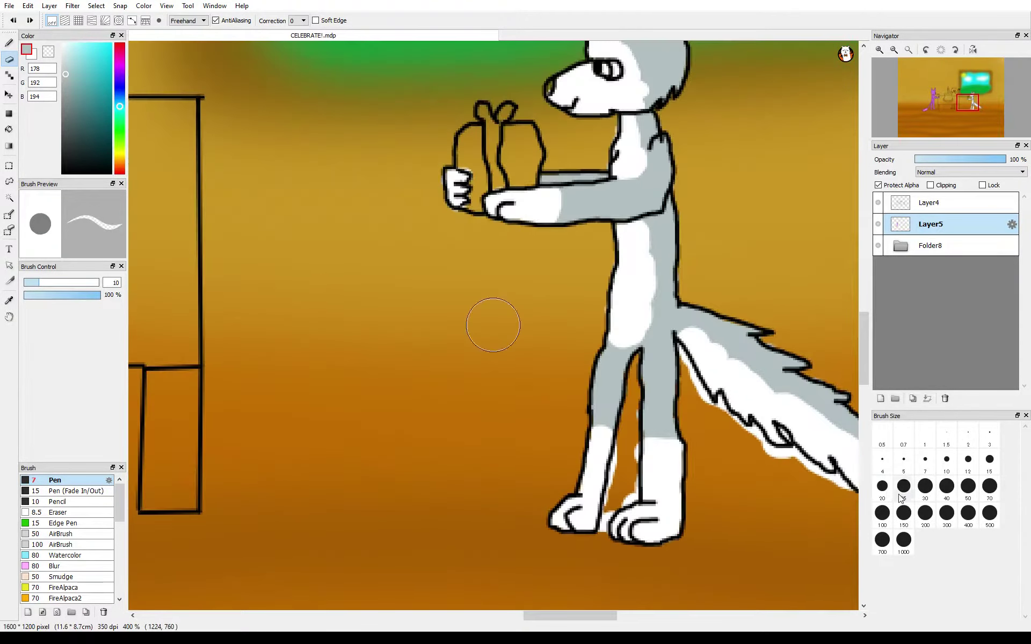
click(925, 459)
mouse_move(612, 491)
mouse_down()
mouse_move(631, 423)
mouse_move(630, 495)
mouse_move(630, 472)
mouse_move(583, 556)
mouse_up()
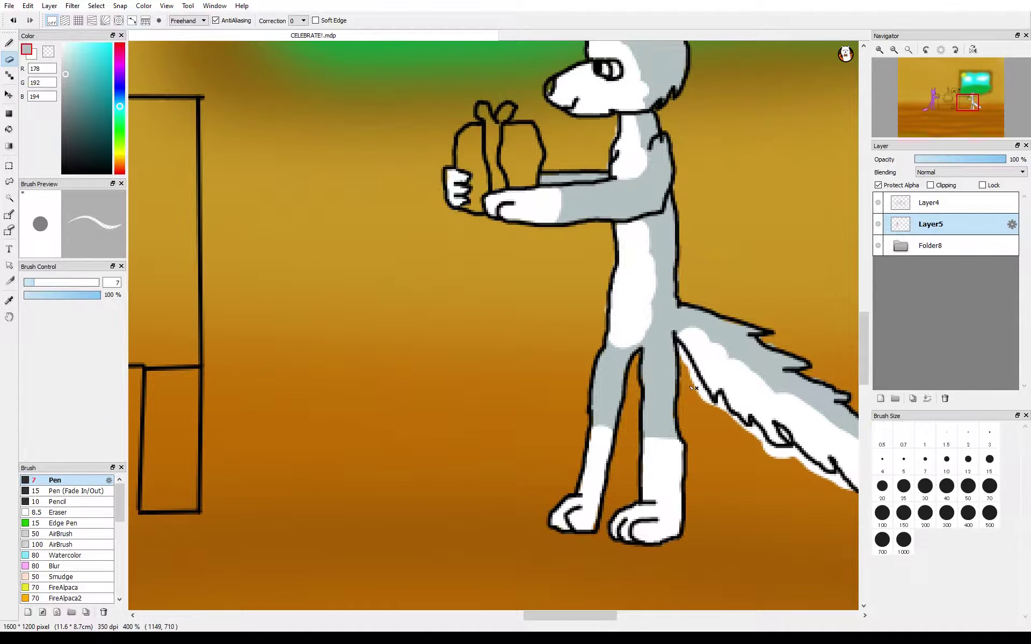
Step: Erase the white spill along the underside and tip of the grey character's tail, reducing the Eraser to size 3
scroll(550, 585, right, 5)
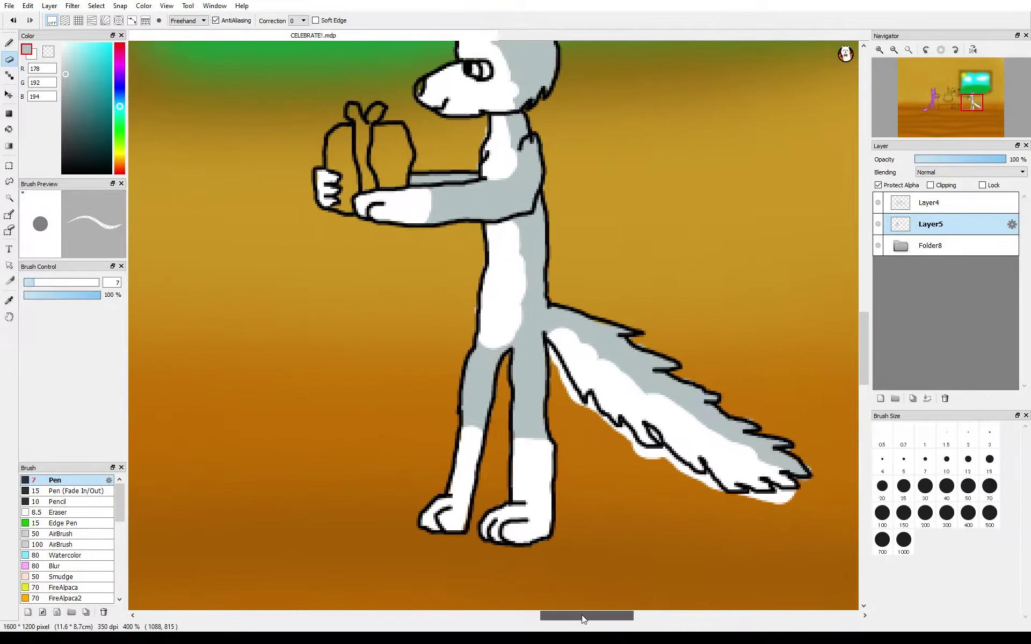
mouse_move(503, 374)
mouse_down()
mouse_move(495, 350)
mouse_move(518, 401)
mouse_up()
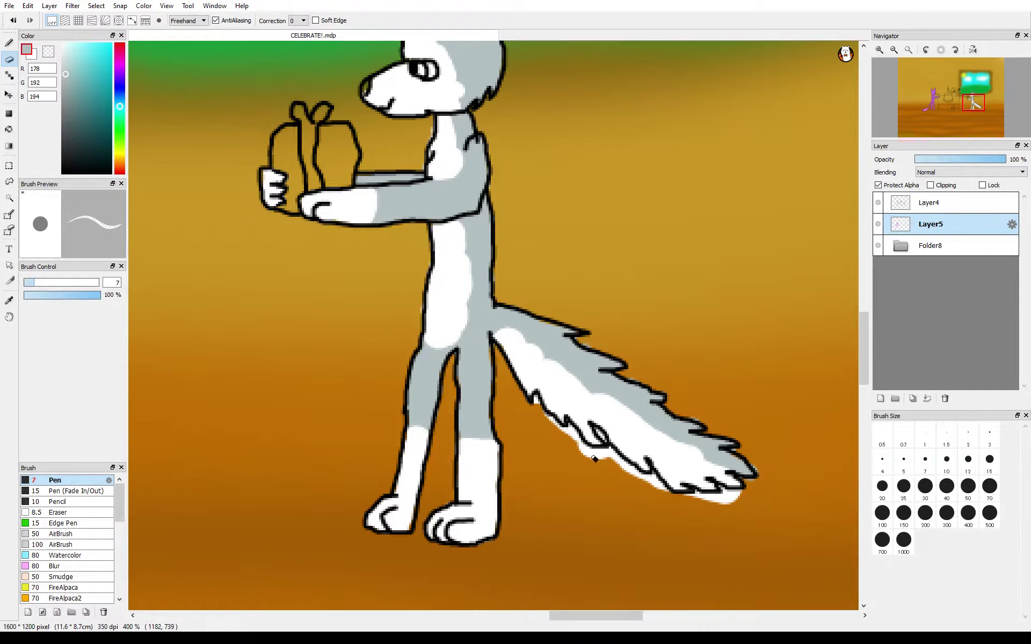
click(990, 434)
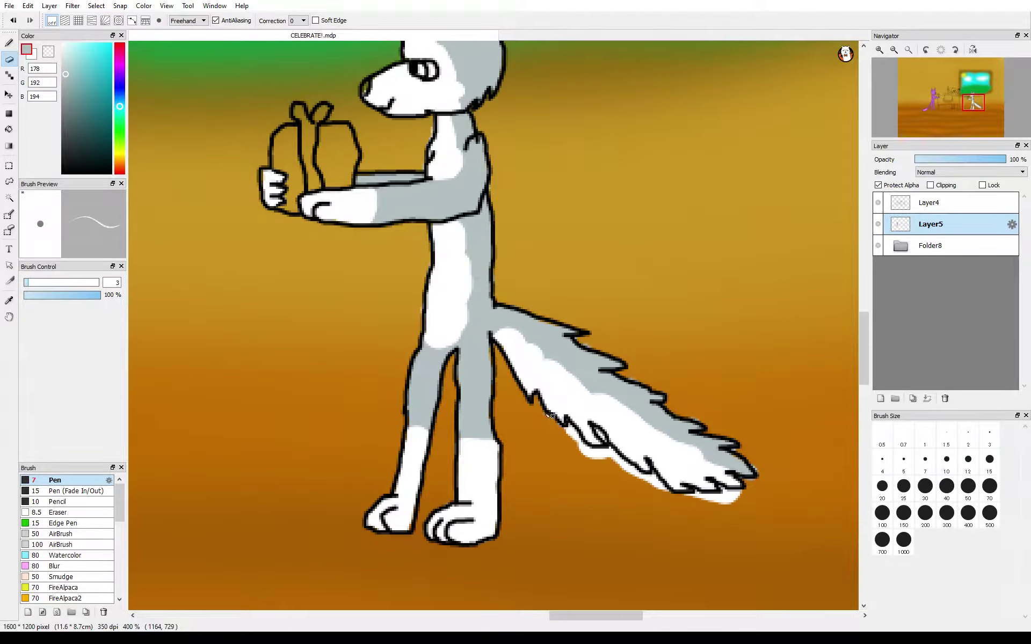
mouse_move(550, 416)
mouse_down()
mouse_move(598, 460)
mouse_move(575, 441)
mouse_up()
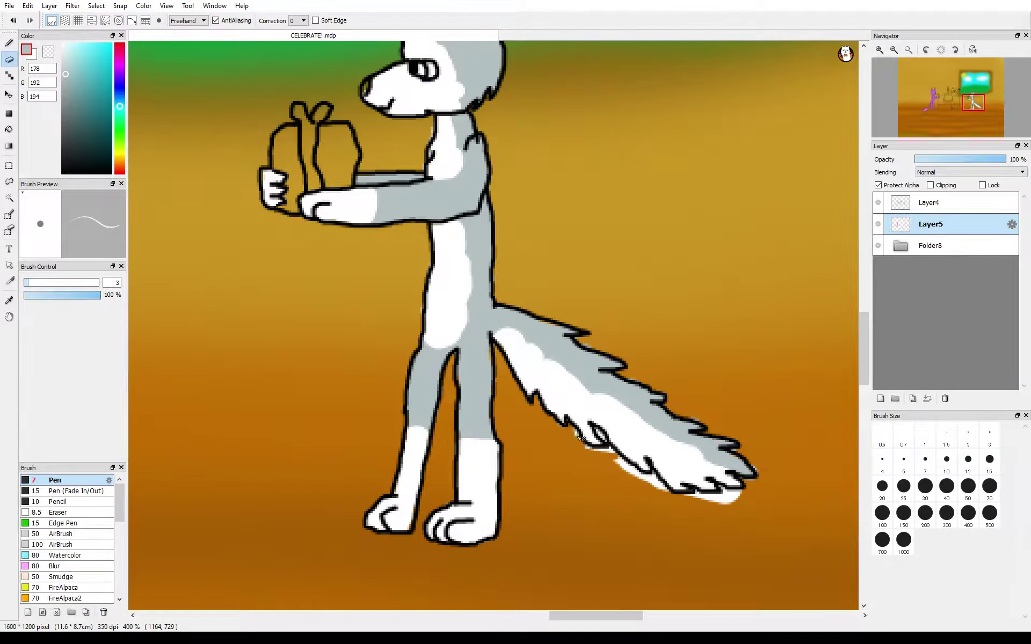
drag(616, 463, 629, 478)
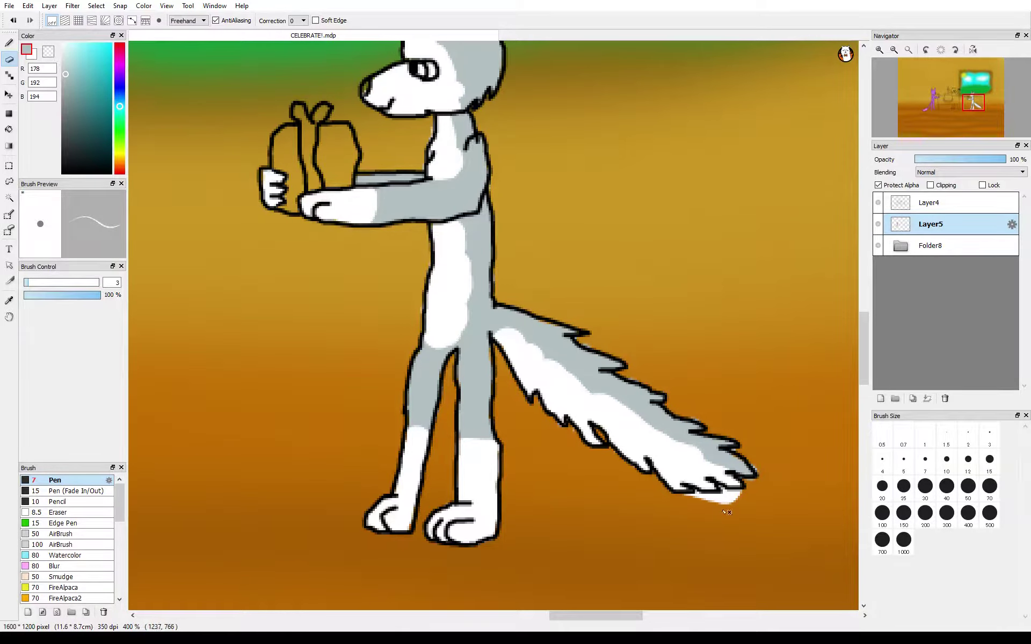
drag(727, 512, 721, 504)
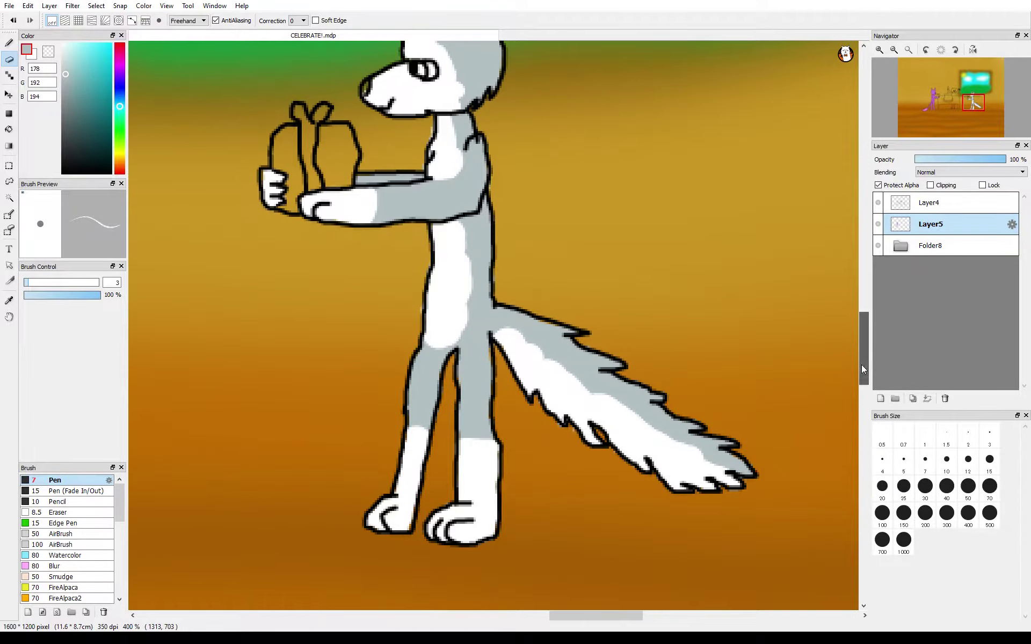
Step: Colour the grey character's iris dark slate grey (RGB 46, 66, 69) with the size 7 Pen
drag(862, 365, 861, 337)
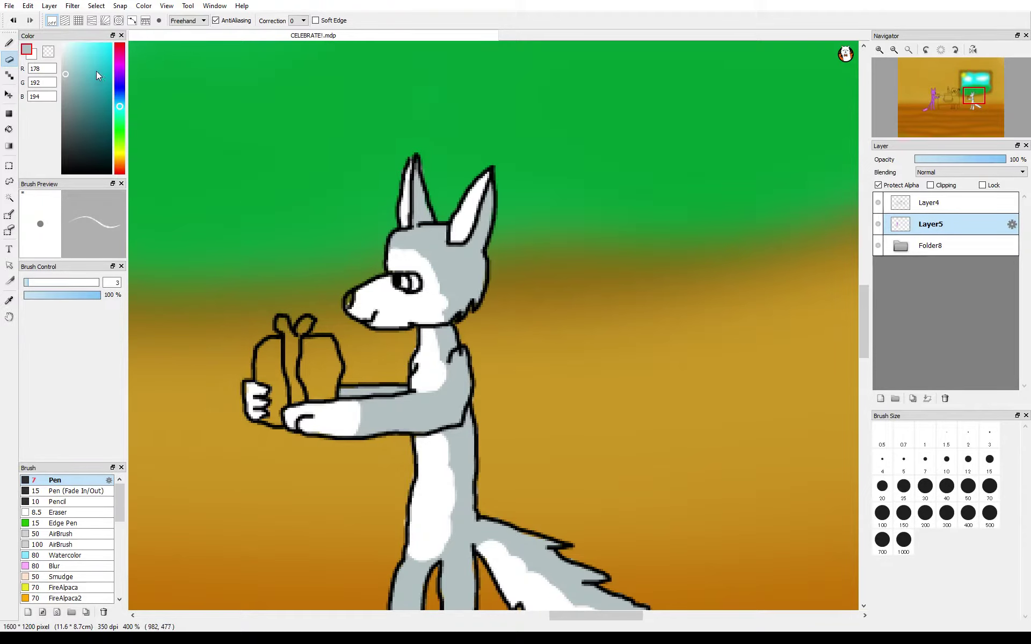
mouse_move(95, 71)
mouse_down()
mouse_move(81, 46)
mouse_move(79, 138)
mouse_up()
click(9, 44)
click(404, 282)
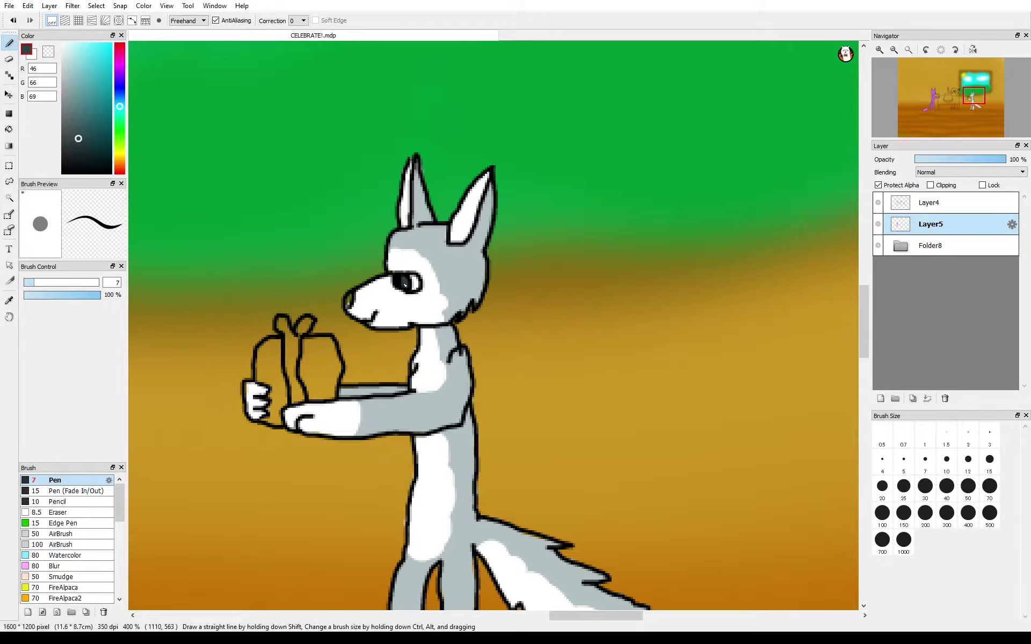
Step: Paint the insides of the grey character's ears light pink (RGB 250, 184, 238)
click(120, 61)
click(75, 45)
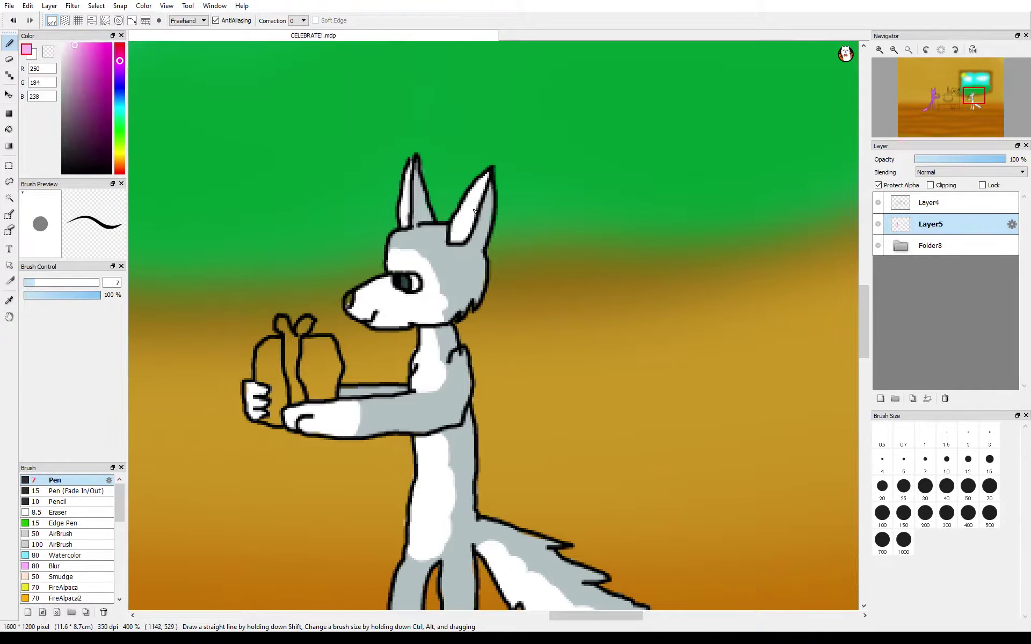
mouse_move(463, 214)
mouse_down()
mouse_move(459, 238)
mouse_move(479, 183)
mouse_up()
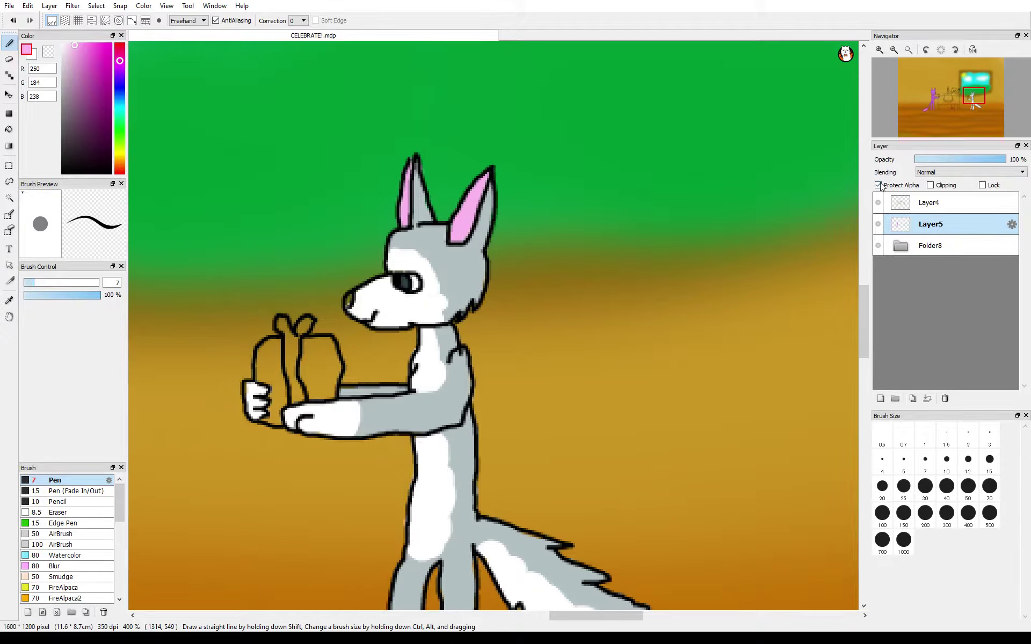
Step: With Protect Alpha off, paint the grey character's nose black, undo the last stroke and reduce the Pen to size 3
drag(76, 122, 61, 174)
click(351, 301)
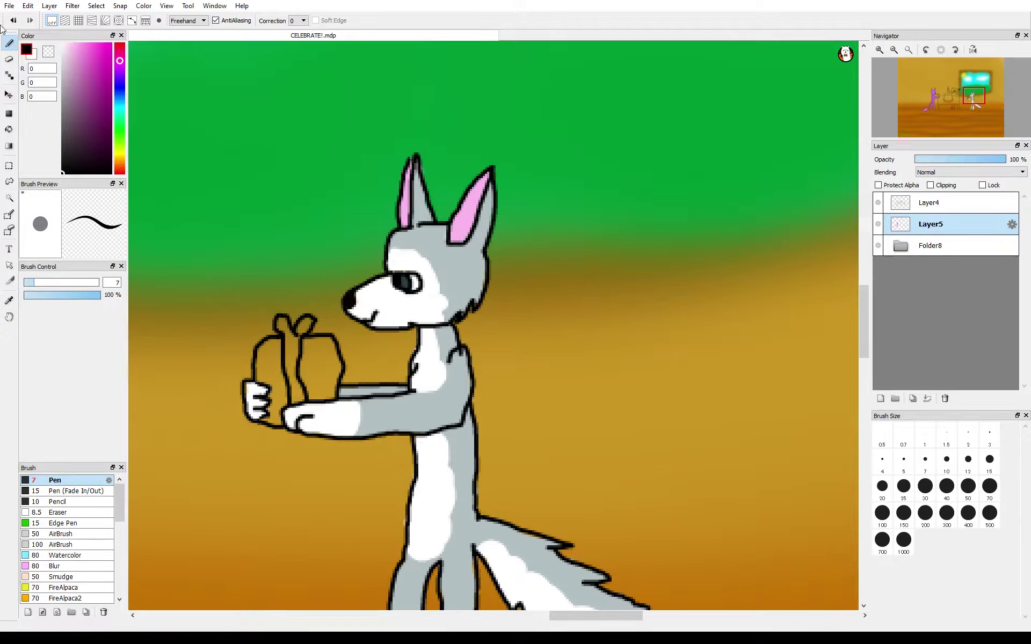
click(14, 21)
click(989, 435)
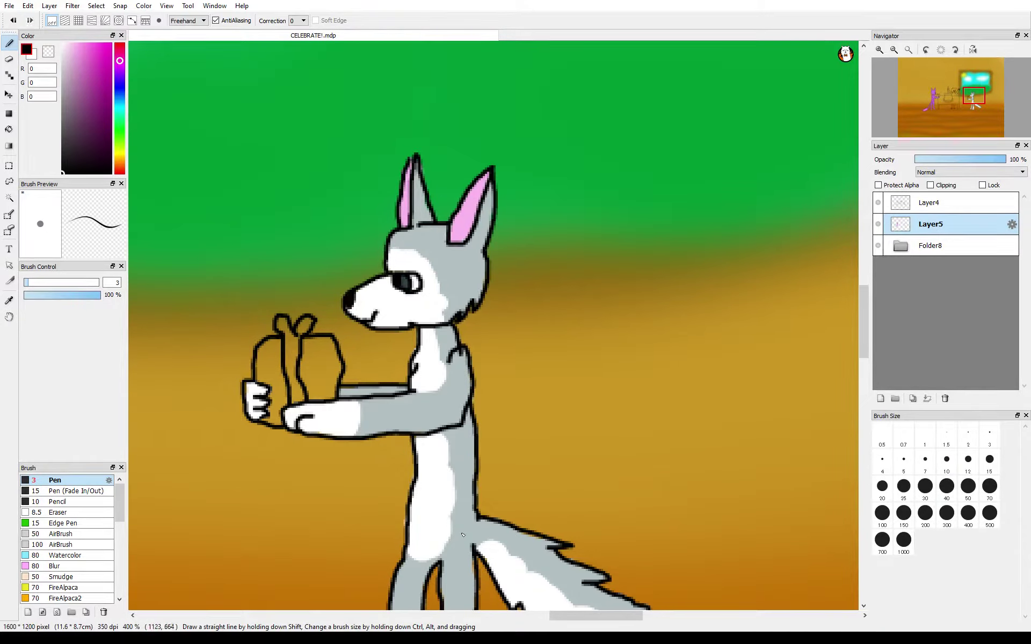
Step: Add a layer above Layer5 and paint part of the cake's icing pink (RGB 245, 155, 229) with the size 10 Pen
drag(599, 617, 503, 616)
click(78, 57)
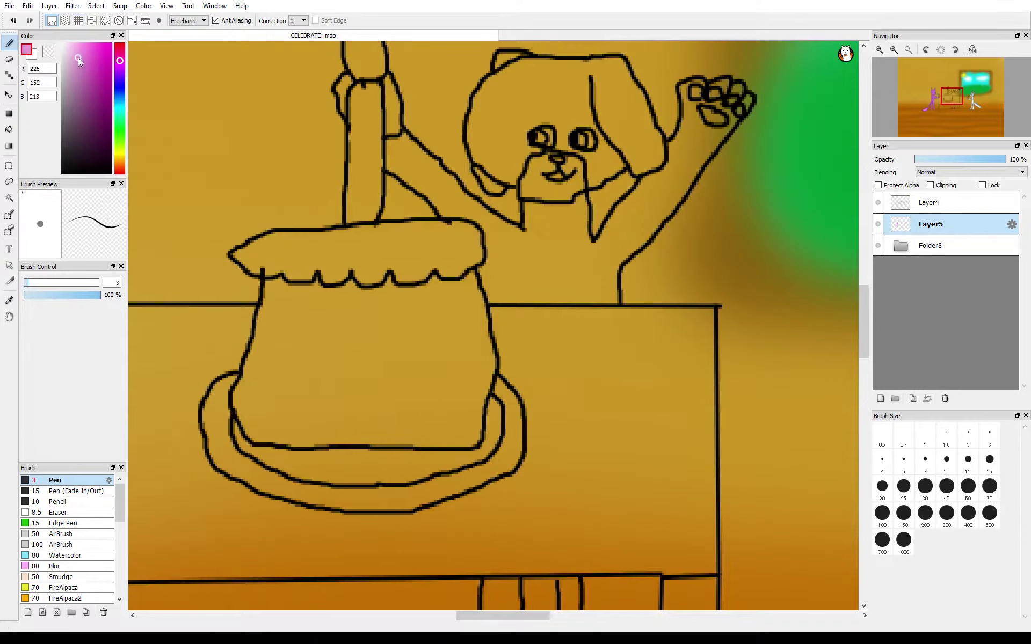
click(881, 399)
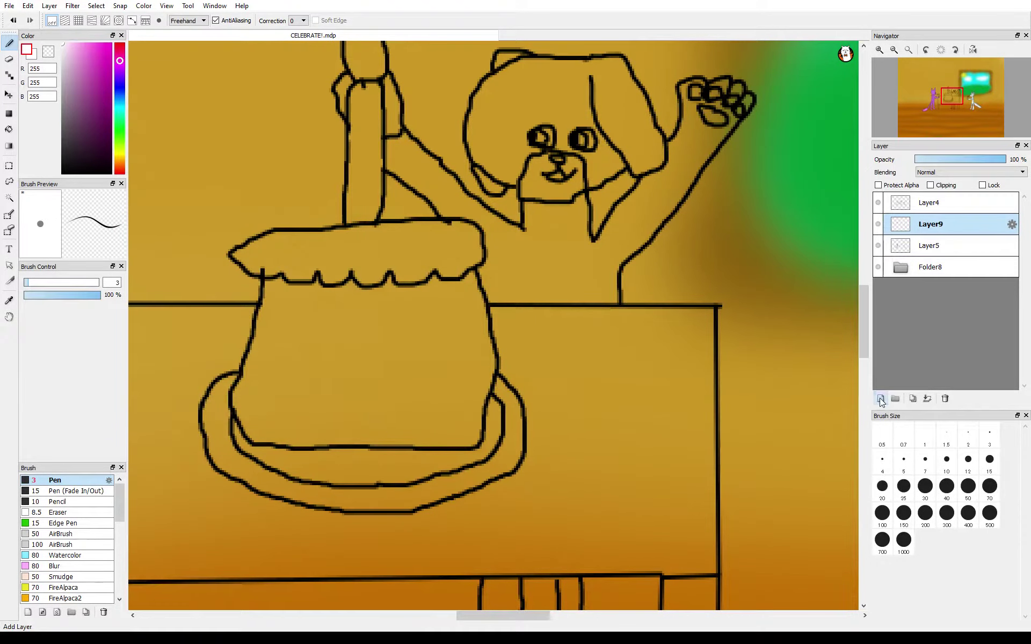
click(947, 459)
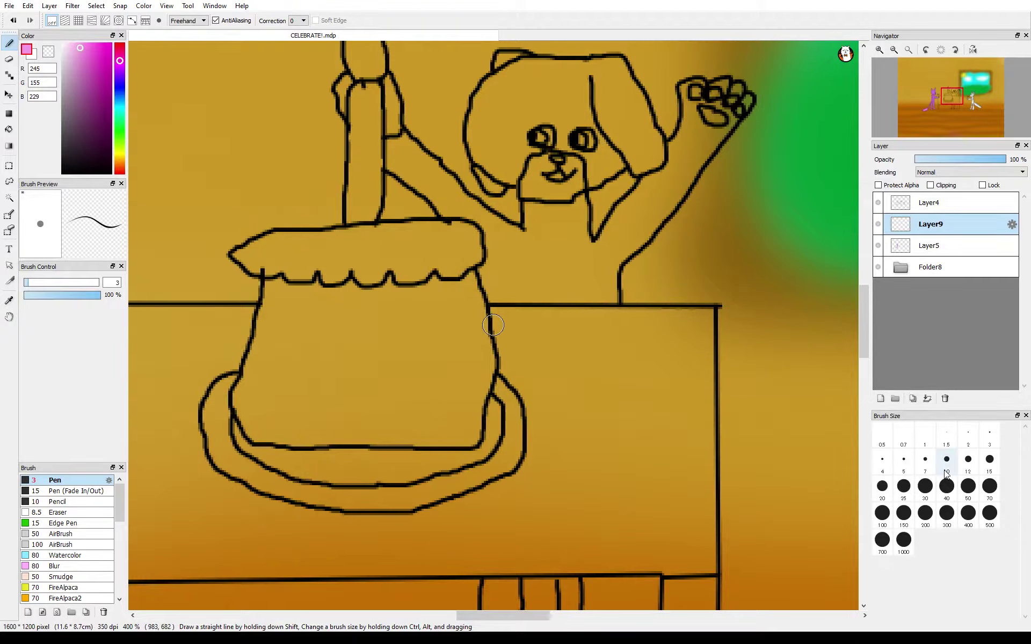
drag(387, 232, 280, 247)
mouse_move(338, 266)
mouse_down()
mouse_move(369, 277)
mouse_move(389, 263)
mouse_move(402, 278)
mouse_move(438, 263)
mouse_up()
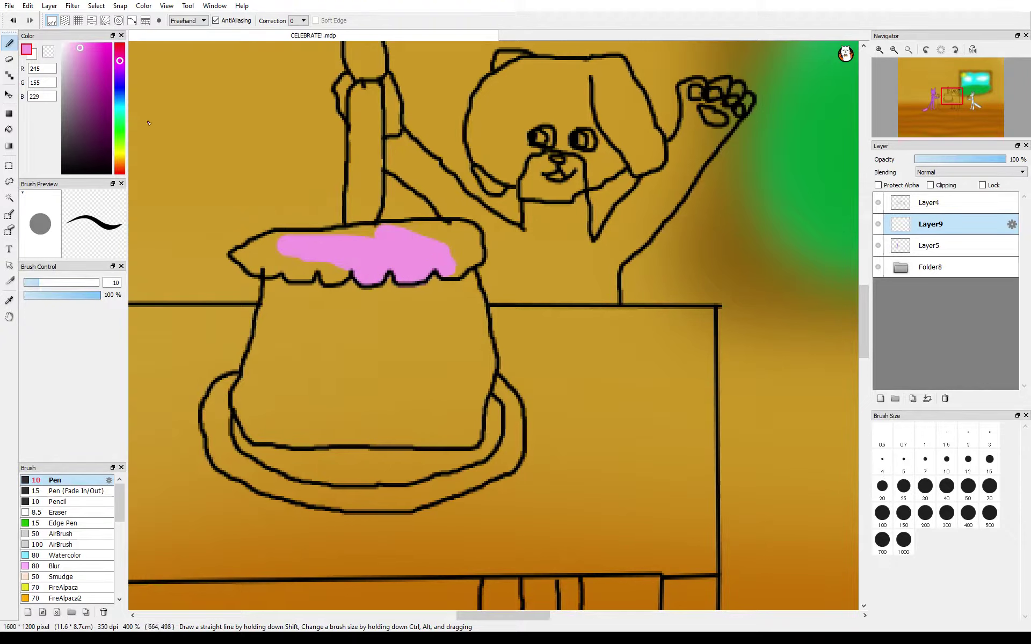
Step: Paint the cake's entire icing dark brown, covering the pink strokes
click(121, 164)
click(108, 125)
mouse_move(365, 249)
mouse_down()
mouse_move(424, 248)
mouse_move(405, 275)
mouse_move(459, 263)
mouse_move(477, 247)
mouse_move(450, 254)
mouse_move(426, 226)
mouse_move(360, 263)
mouse_move(365, 279)
mouse_move(320, 264)
mouse_move(255, 269)
mouse_move(300, 239)
mouse_move(282, 242)
mouse_up()
Step: Paint the body of the cake below the icing a lighter brown (RGB 121, 60, 10)
click(108, 112)
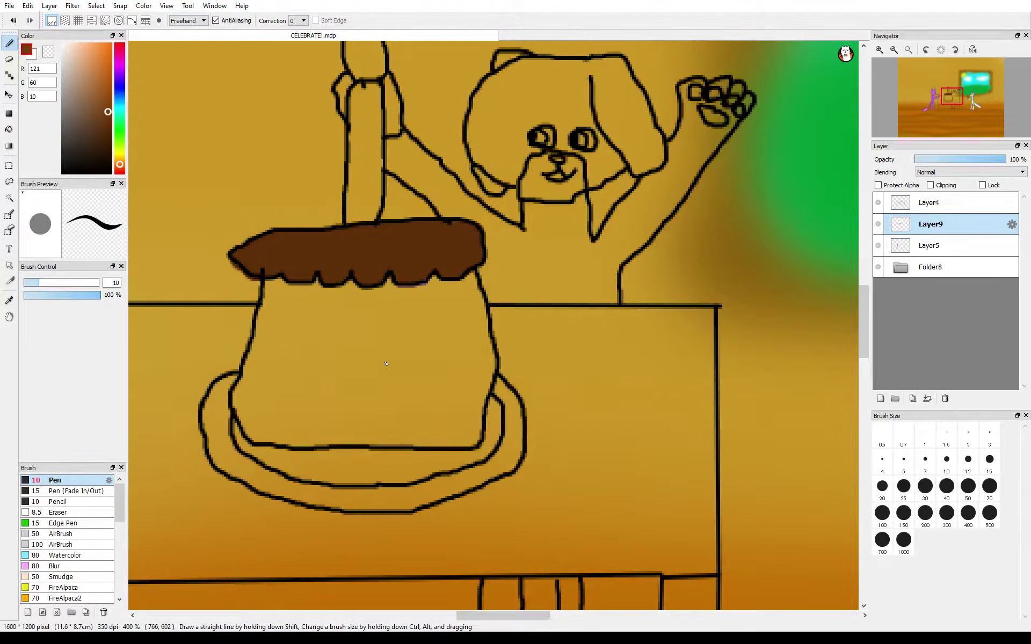
mouse_move(381, 376)
mouse_down()
mouse_move(365, 354)
mouse_move(434, 370)
mouse_move(425, 365)
mouse_move(430, 408)
mouse_move(301, 349)
mouse_move(345, 312)
mouse_move(284, 392)
mouse_move(419, 424)
mouse_move(467, 341)
mouse_move(300, 427)
mouse_move(399, 434)
mouse_move(271, 343)
mouse_move(333, 391)
mouse_up()
mouse_move(444, 337)
mouse_down()
mouse_move(433, 430)
mouse_move(472, 437)
mouse_move(263, 436)
mouse_move(238, 394)
mouse_move(249, 389)
mouse_up()
drag(430, 311, 445, 316)
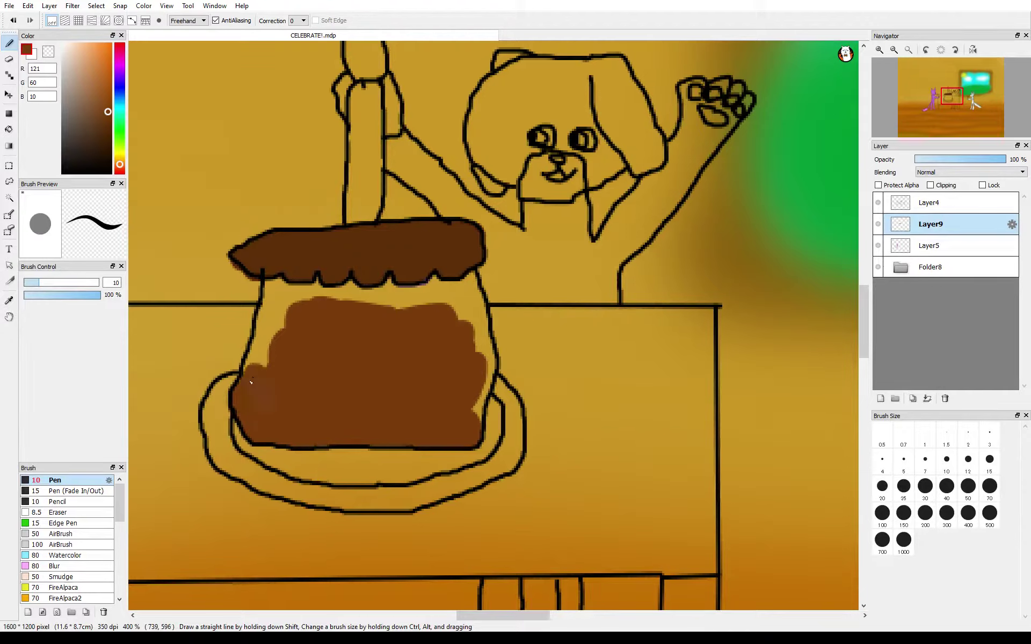
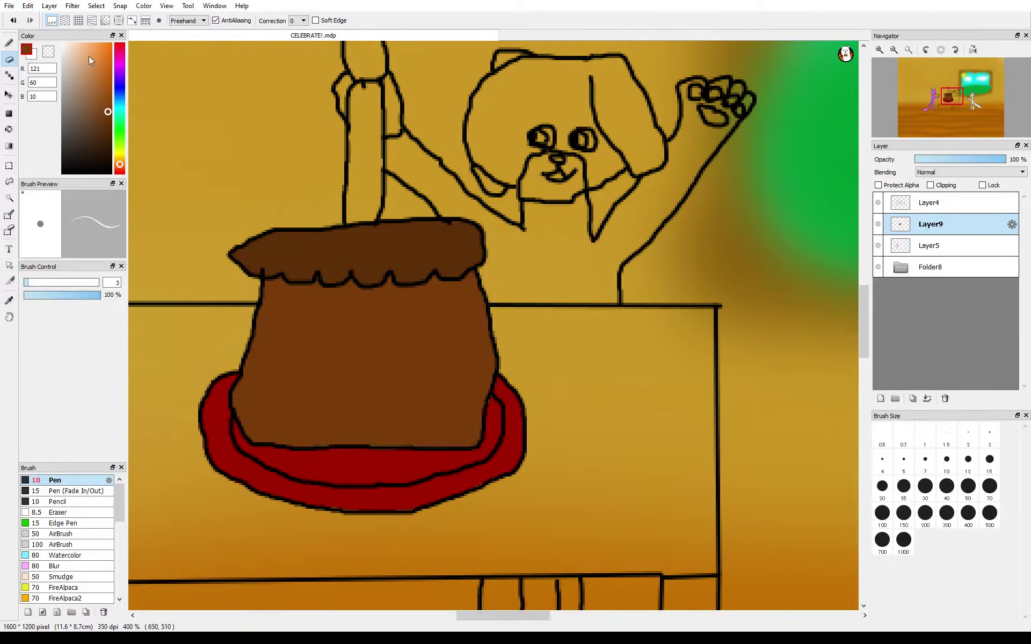
Step: Paint the candle on top of the cake white (RGB 255, 255, 255) with the size 10 Pen
drag(81, 56, 58, 39)
click(9, 43)
drag(864, 341, 864, 321)
mouse_move(365, 345)
mouse_down()
mouse_move(360, 369)
mouse_move(370, 368)
mouse_move(376, 333)
mouse_move(360, 293)
mouse_move(381, 306)
mouse_move(365, 272)
mouse_move(379, 265)
mouse_up()
Step: Draw wavy pink stripes (RGB 246, 107, 116) across the whole white candle with the size 3 Pen
click(119, 50)
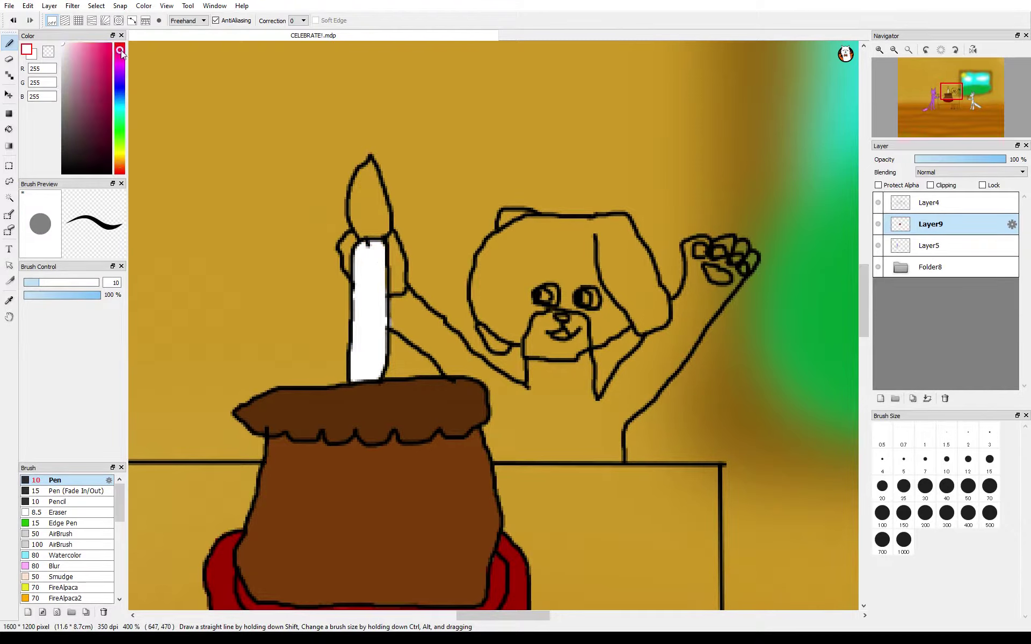
click(91, 47)
click(925, 461)
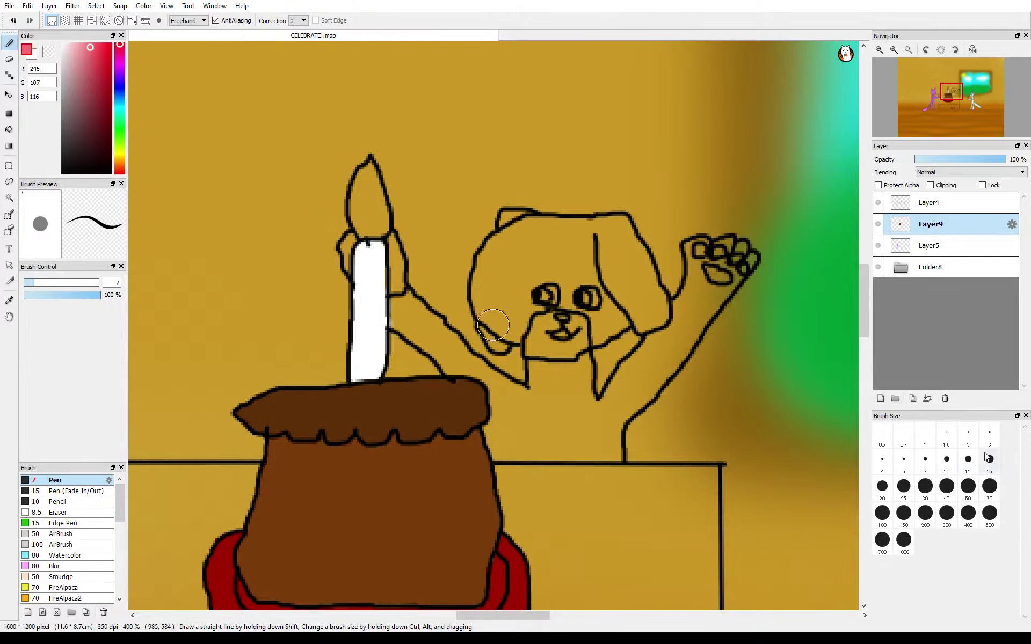
click(990, 436)
mouse_move(352, 380)
mouse_down()
mouse_move(386, 356)
mouse_move(368, 345)
mouse_move(386, 337)
mouse_move(356, 332)
mouse_move(382, 316)
mouse_move(357, 309)
mouse_move(384, 297)
mouse_move(358, 290)
mouse_move(382, 264)
mouse_up()
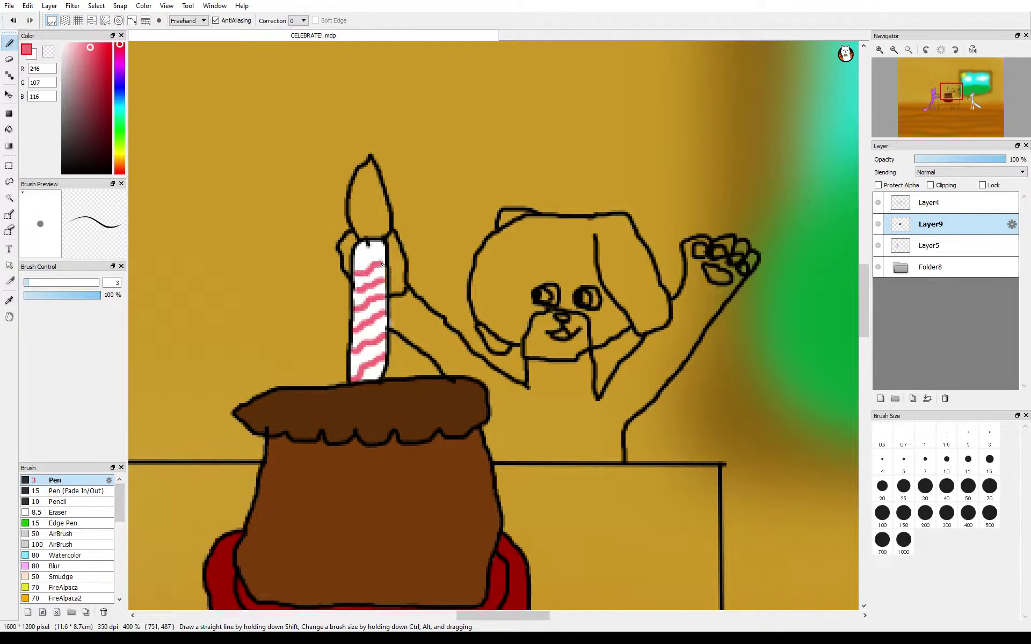
key(e)
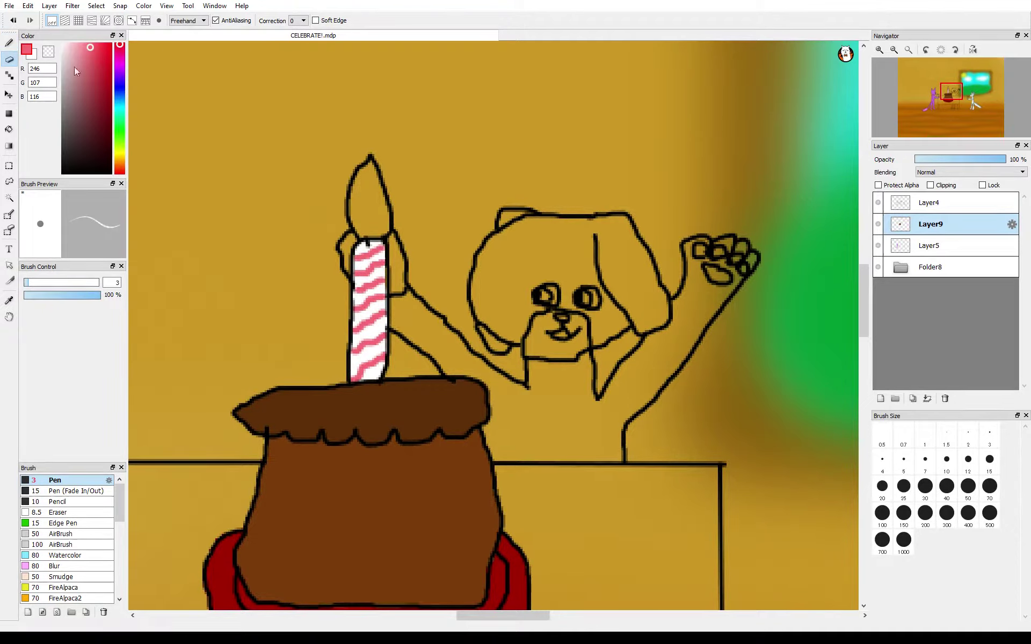
Step: Paint the candle flame yellow (RGB 227, 215, 0) at its base, orange (227, 121, 0) around that and red (227, 0, 32) at the tip
click(120, 154)
click(111, 56)
key(b)
mouse_move(362, 220)
mouse_down()
mouse_move(366, 240)
mouse_move(381, 221)
mouse_up()
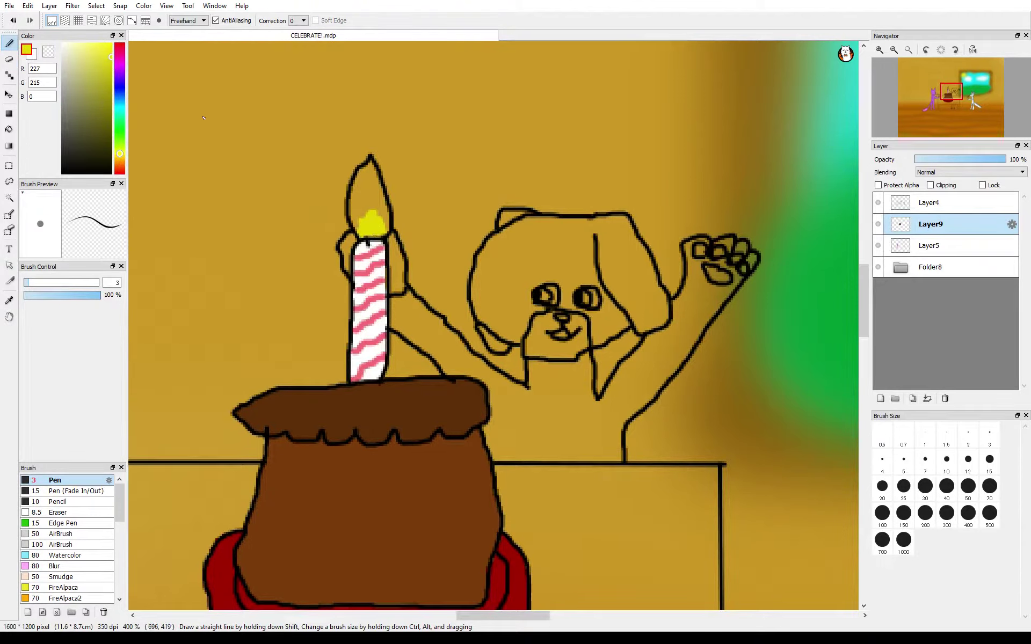
drag(120, 159, 121, 163)
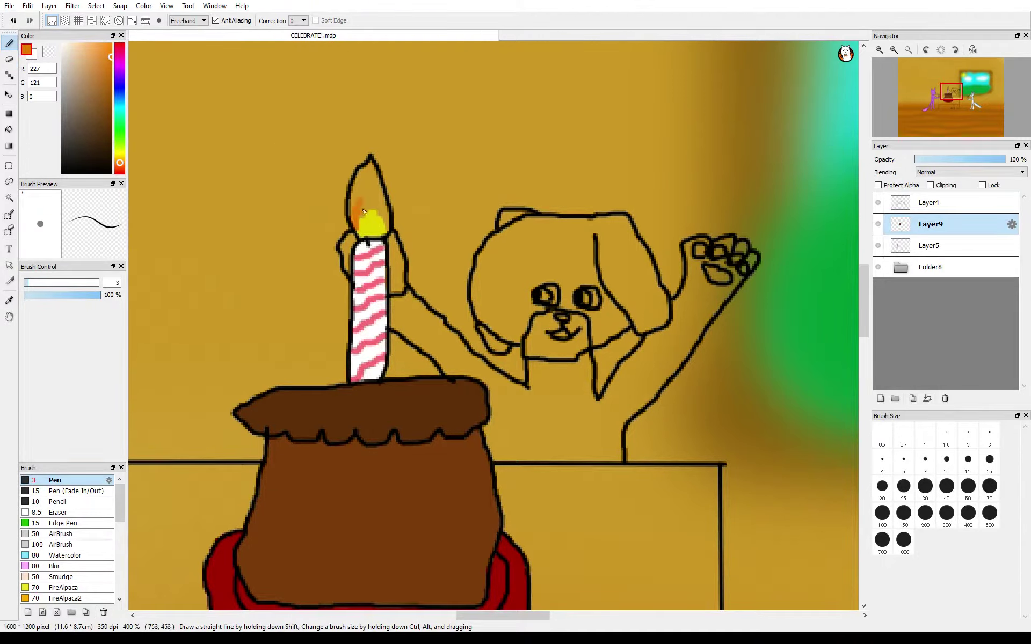
mouse_move(364, 211)
mouse_down()
mouse_move(386, 229)
mouse_move(375, 208)
mouse_move(352, 208)
mouse_move(370, 169)
mouse_move(381, 205)
mouse_up()
click(119, 47)
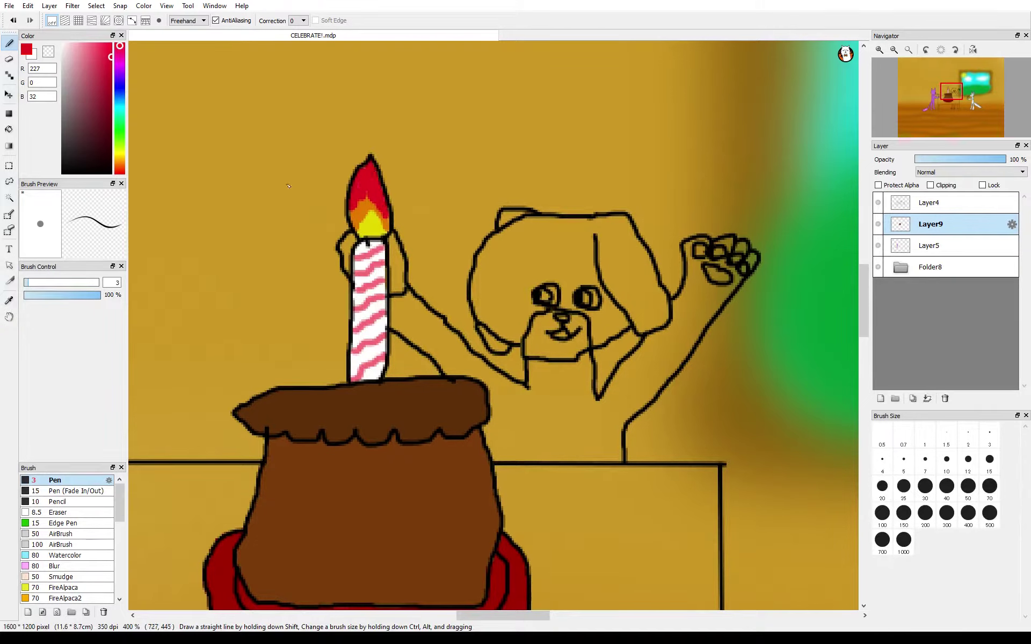
click(75, 566)
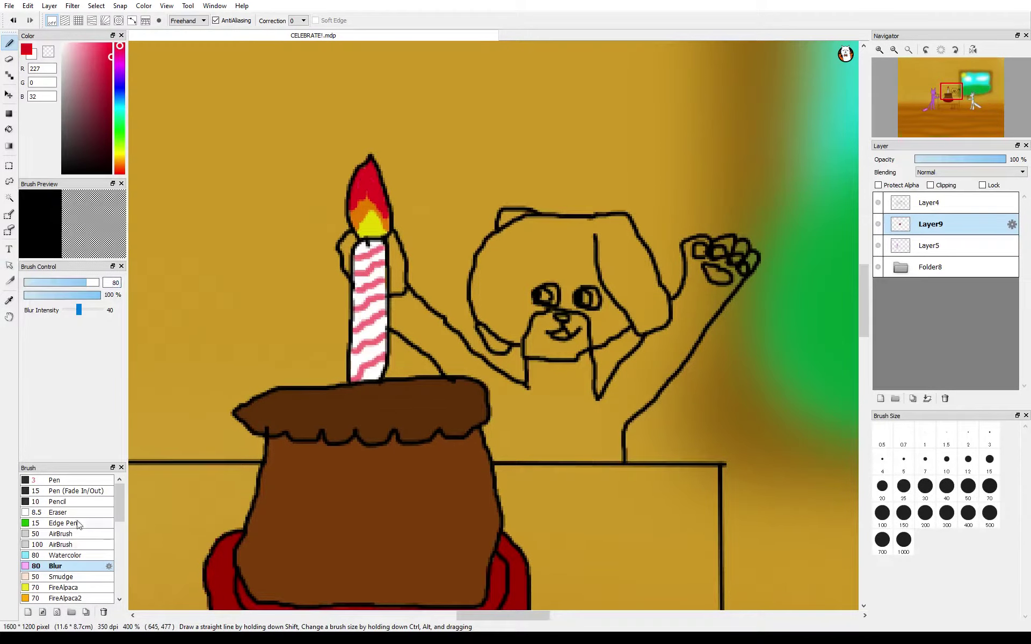
click(60, 482)
Step: Paint the box of the purple character's gift blue (RGB 0, 154, 227), enlarging the Pen to size 7
scroll(861, 289, down, 5)
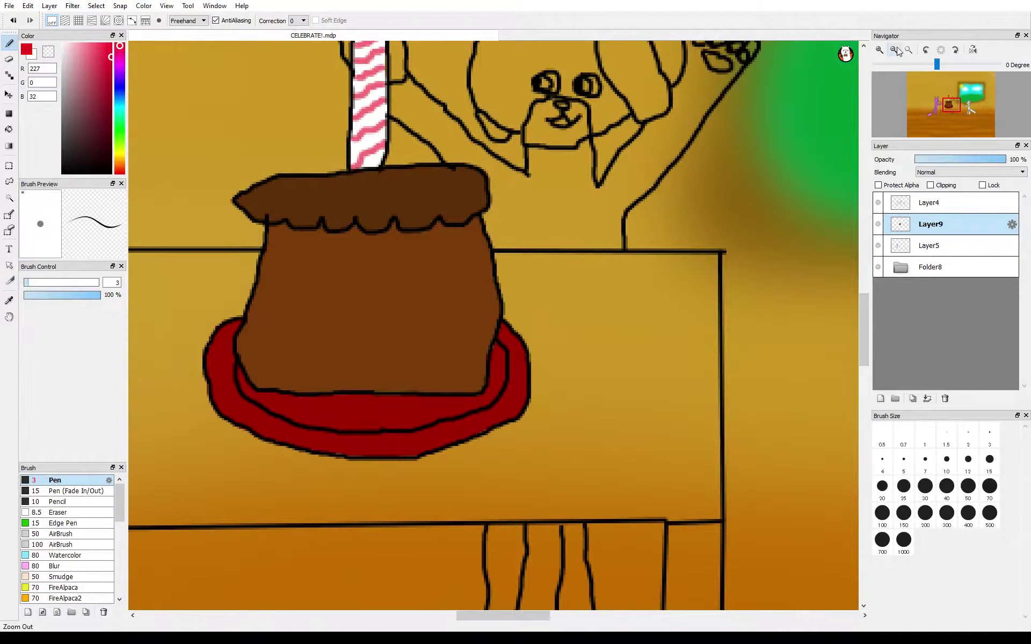
click(894, 50)
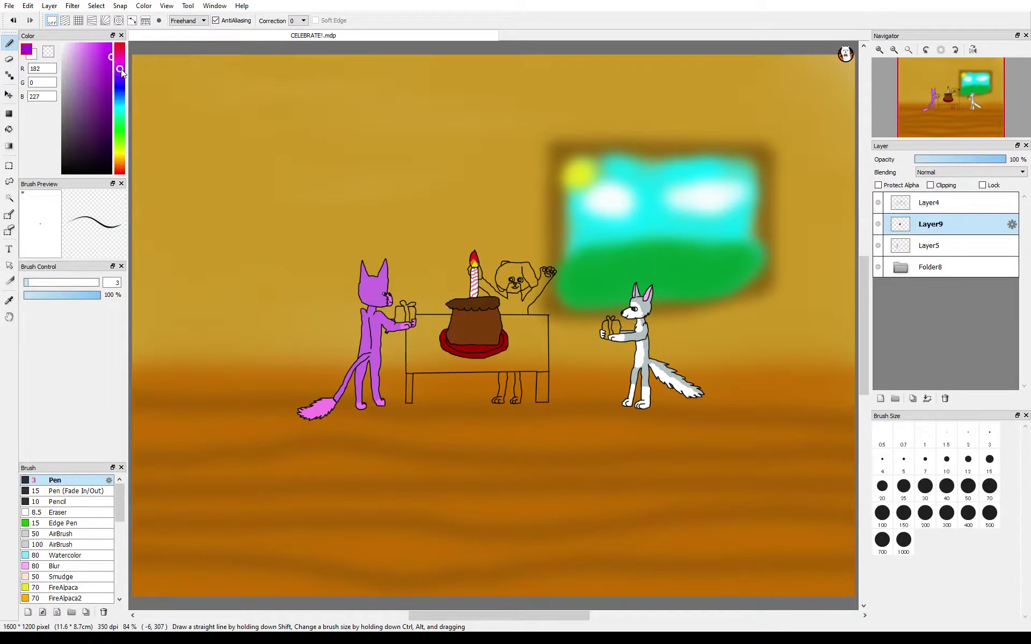
click(121, 102)
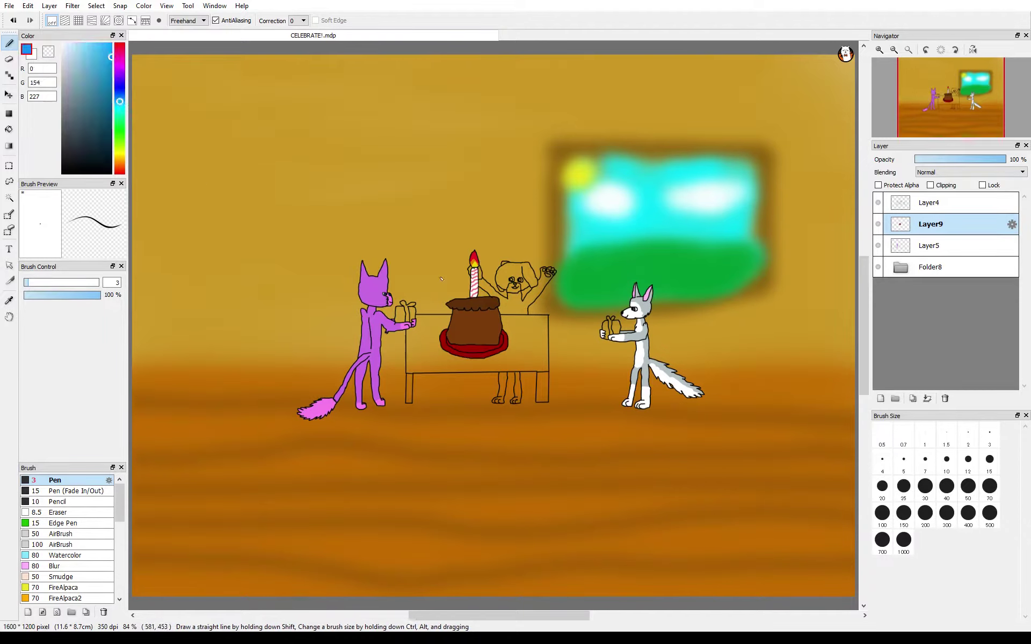
scroll(406, 321, up, 5)
mouse_move(400, 327)
mouse_down()
mouse_move(410, 361)
mouse_move(391, 363)
mouse_move(401, 355)
mouse_move(408, 364)
mouse_move(397, 360)
mouse_move(415, 349)
mouse_move(411, 339)
mouse_move(418, 361)
mouse_move(417, 327)
mouse_move(383, 357)
mouse_move(388, 300)
mouse_move(397, 327)
mouse_move(418, 325)
mouse_move(403, 299)
mouse_move(456, 302)
mouse_move(469, 317)
mouse_move(465, 342)
mouse_move(454, 326)
mouse_move(447, 360)
mouse_up()
click(925, 459)
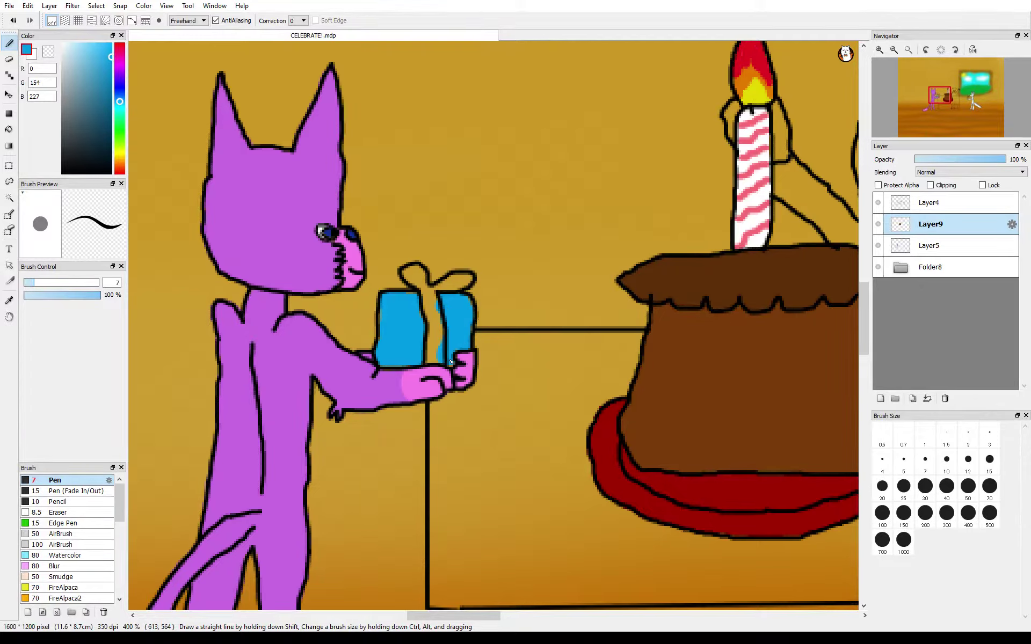
Step: Paint the ribbon and bow of the purple character's gift dark blue (RGB 3, 89, 135)
mouse_move(120, 89)
mouse_down()
mouse_move(105, 114)
mouse_move(110, 105)
mouse_up()
mouse_move(436, 338)
mouse_down()
mouse_move(436, 361)
mouse_move(428, 292)
mouse_move(471, 276)
mouse_move(409, 274)
mouse_up()
key(e)
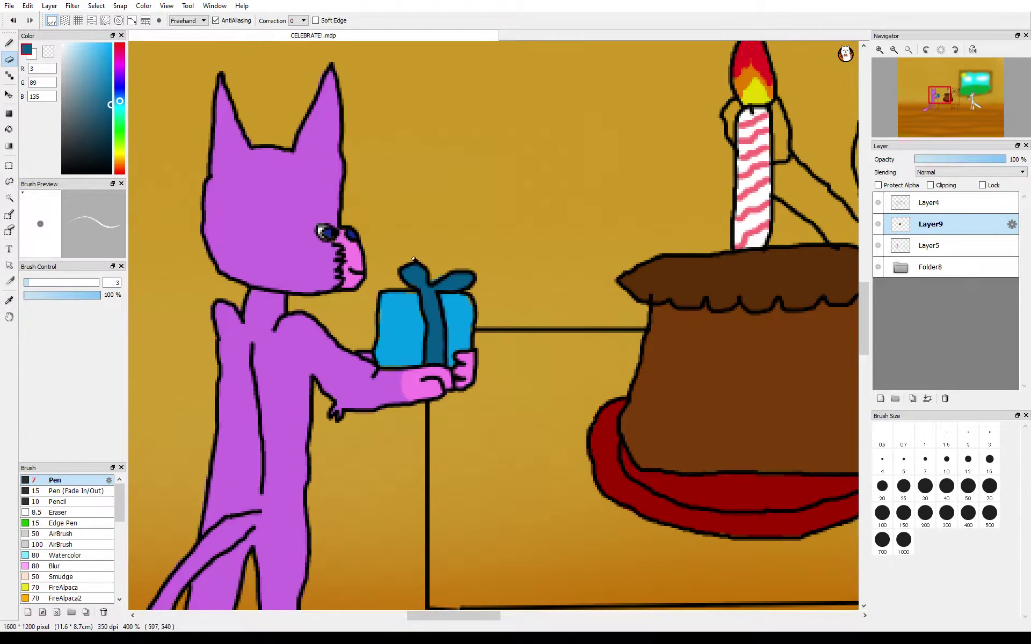
Step: Paint the ribbon and bow of the grey character's gift light blue (RGB 13, 159, 238)
click(109, 52)
drag(455, 614, 577, 615)
key(b)
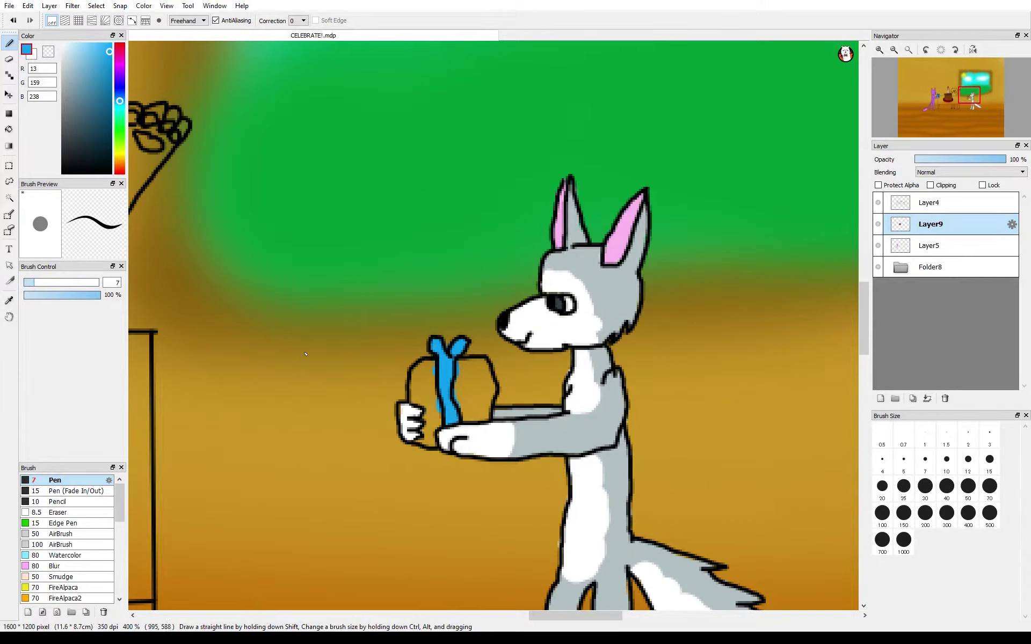
Step: Paint the box of the grey character's gift purple (RGB 132, 13, 238) on both sides of the ribbon
click(120, 74)
mouse_move(478, 396)
mouse_down()
mouse_move(465, 370)
mouse_move(485, 372)
mouse_move(482, 415)
mouse_up()
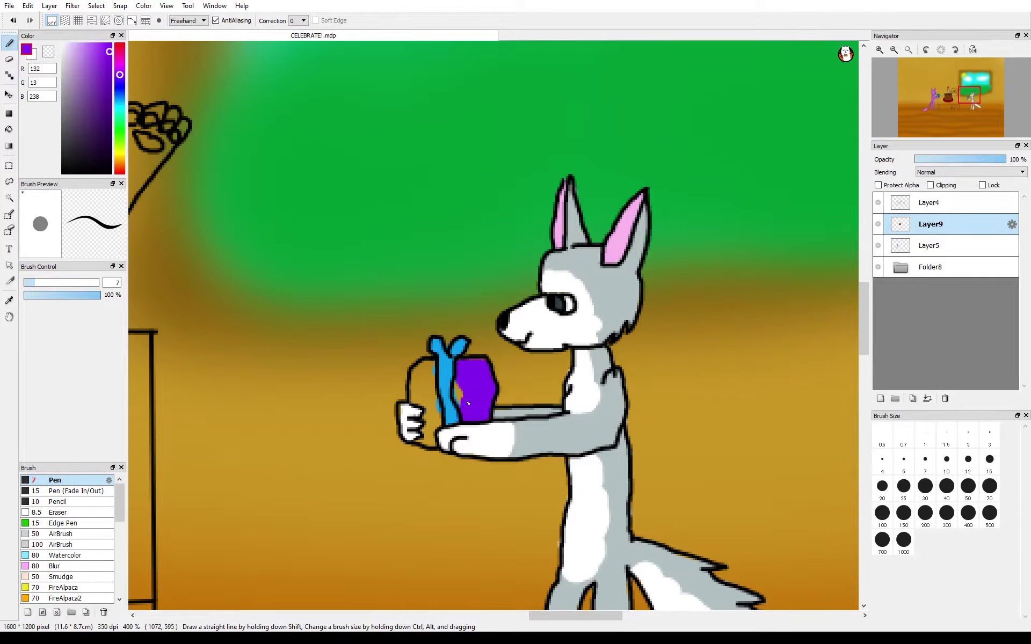
drag(430, 440, 426, 442)
key(e)
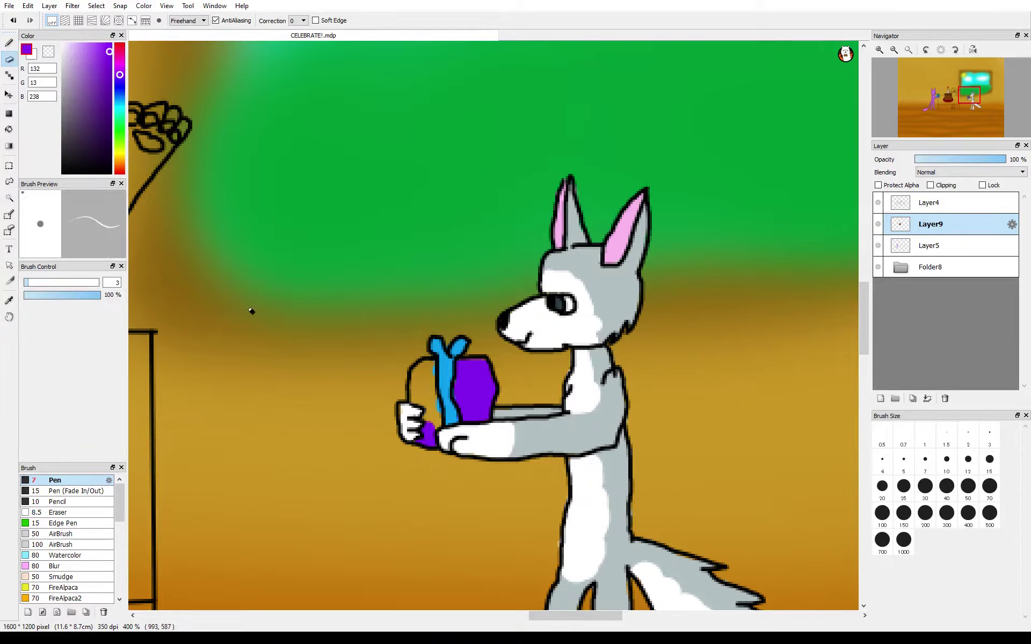
key(b)
mouse_move(414, 385)
mouse_down()
mouse_move(432, 399)
mouse_move(436, 423)
mouse_move(428, 371)
mouse_up()
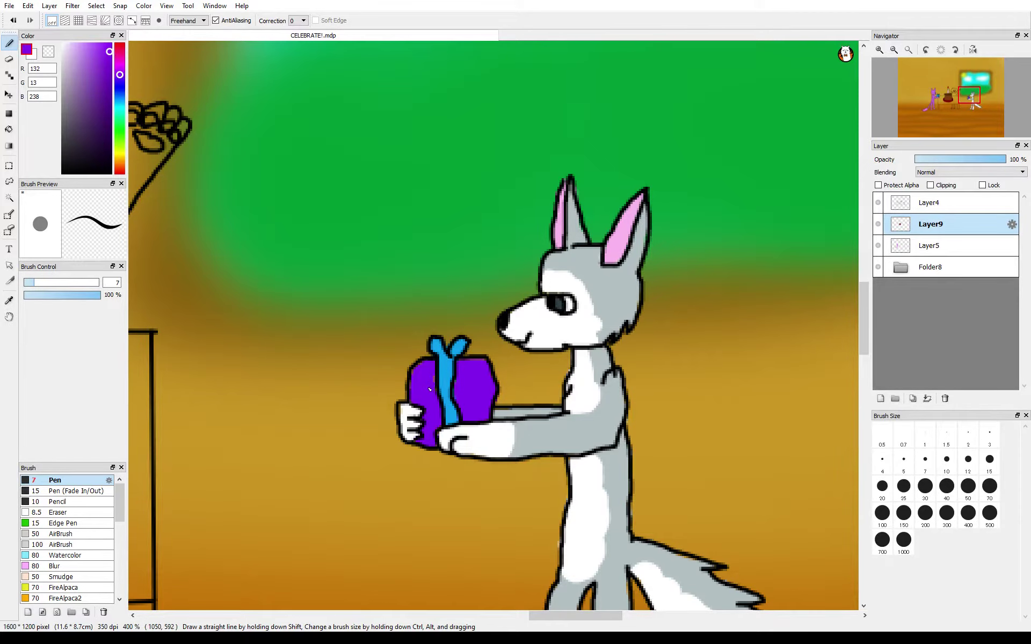
Step: Add a layer directly below Layer5 and paint the table area around the cake brown (RGB 167, 77, 0) with the size 12 Pen
drag(536, 616, 466, 617)
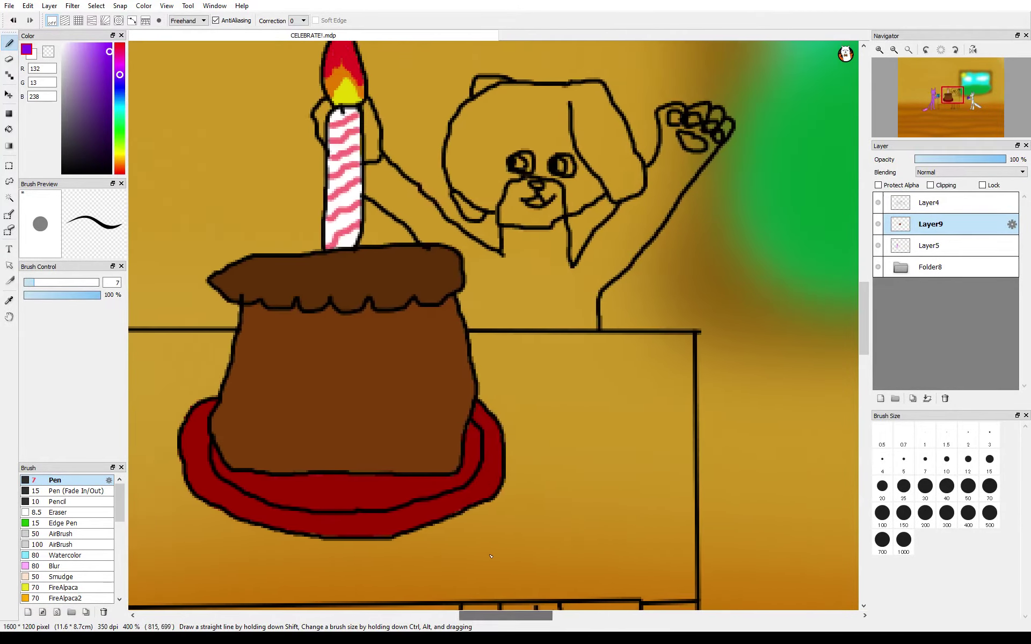
click(894, 50)
click(894, 50)
click(908, 52)
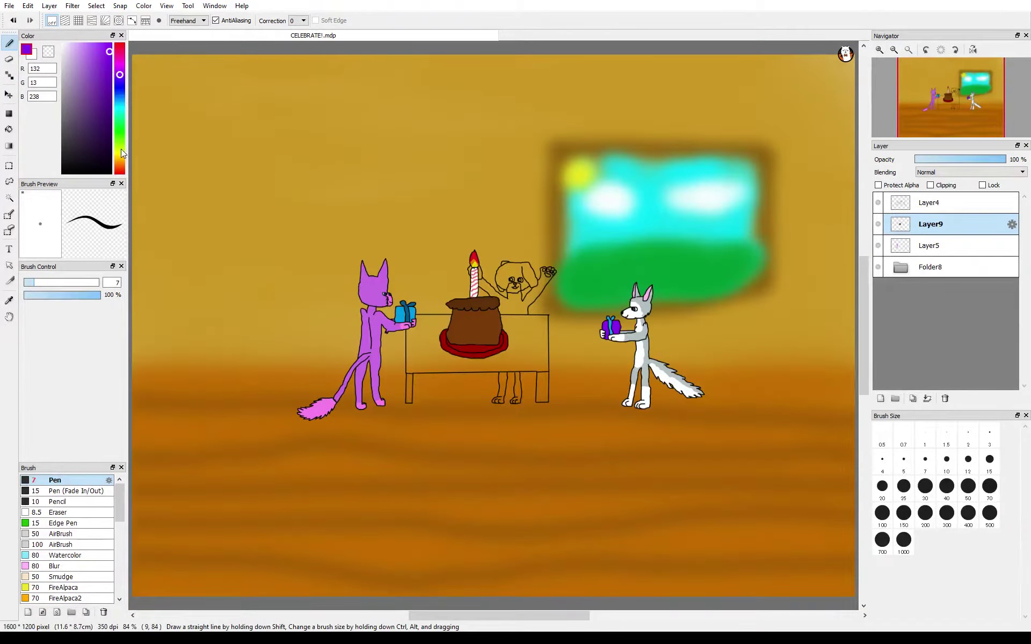
right_click(475, 326)
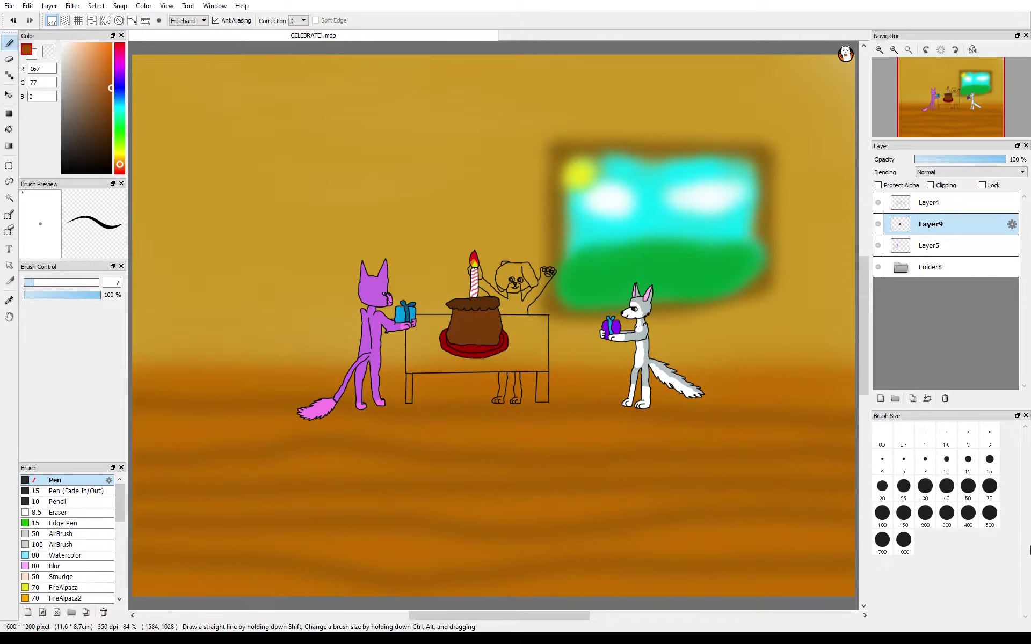
click(968, 458)
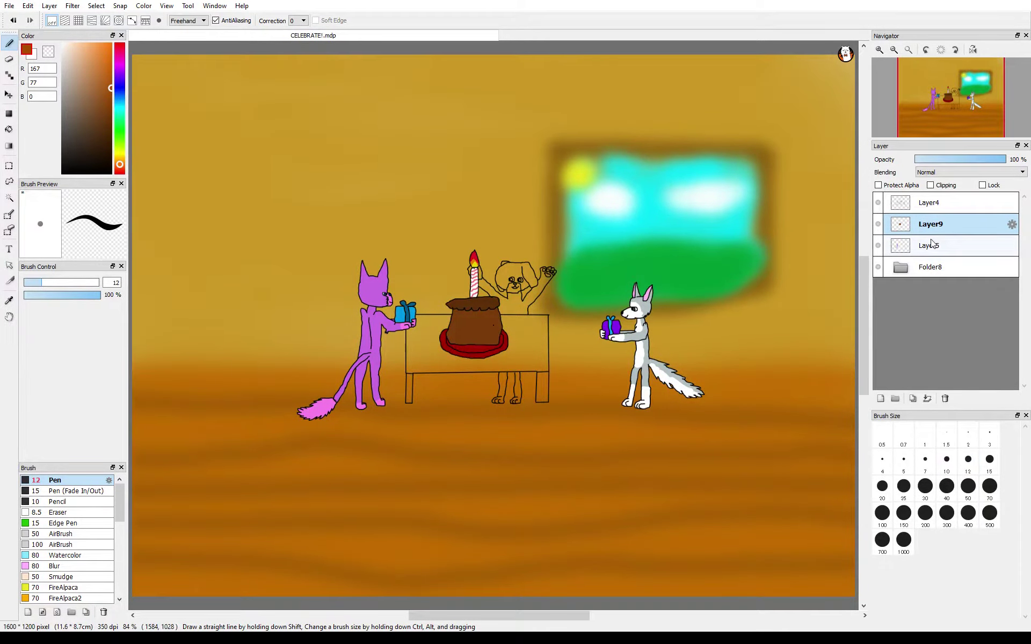
click(881, 399)
drag(950, 224, 950, 277)
mouse_move(527, 338)
mouse_down()
mouse_move(514, 364)
mouse_move(435, 353)
mouse_move(484, 365)
mouse_move(436, 341)
mouse_move(432, 355)
mouse_move(425, 344)
mouse_move(446, 339)
mouse_up()
Step: Extend the brown to the table's right end with the size 20 Pen and erase the paint spilling past the right edge
click(882, 487)
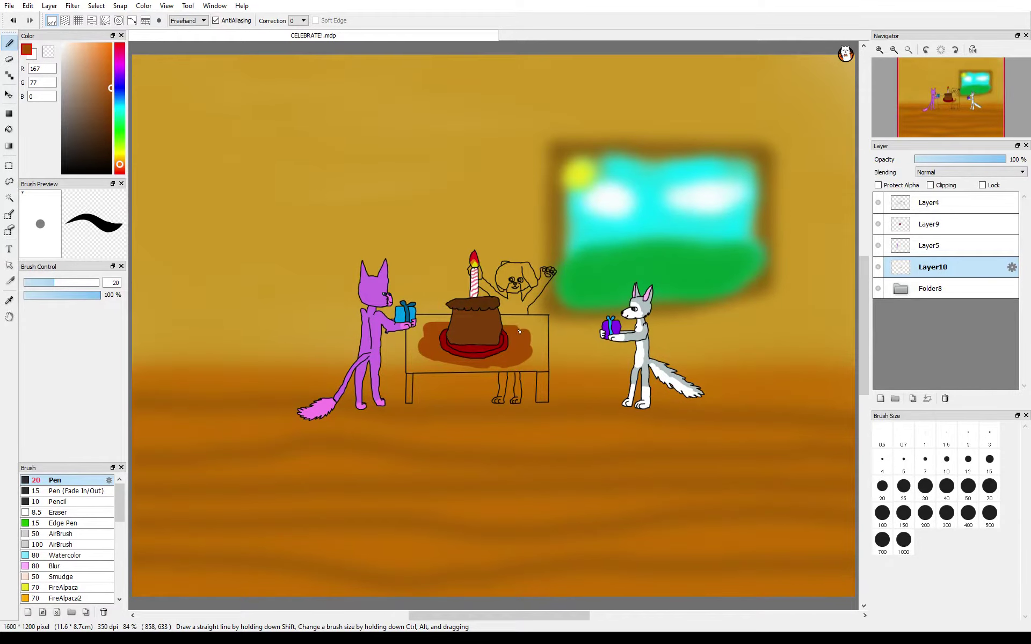
mouse_move(501, 321)
mouse_down()
mouse_move(533, 356)
mouse_move(533, 336)
mouse_up()
scroll(528, 321, up, 4)
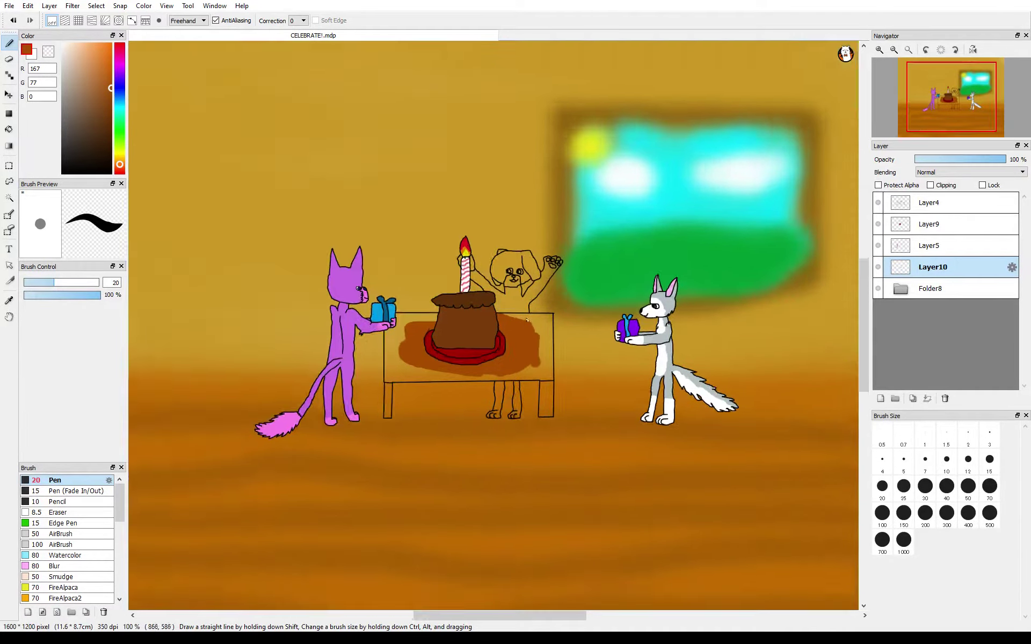
mouse_move(557, 397)
mouse_down()
mouse_move(502, 334)
mouse_move(453, 321)
mouse_up()
mouse_move(574, 412)
mouse_down()
mouse_move(541, 463)
mouse_move(564, 374)
mouse_move(484, 323)
mouse_move(547, 321)
mouse_move(566, 342)
mouse_move(594, 321)
mouse_move(594, 410)
mouse_move(575, 472)
mouse_move(590, 491)
mouse_move(608, 440)
mouse_up()
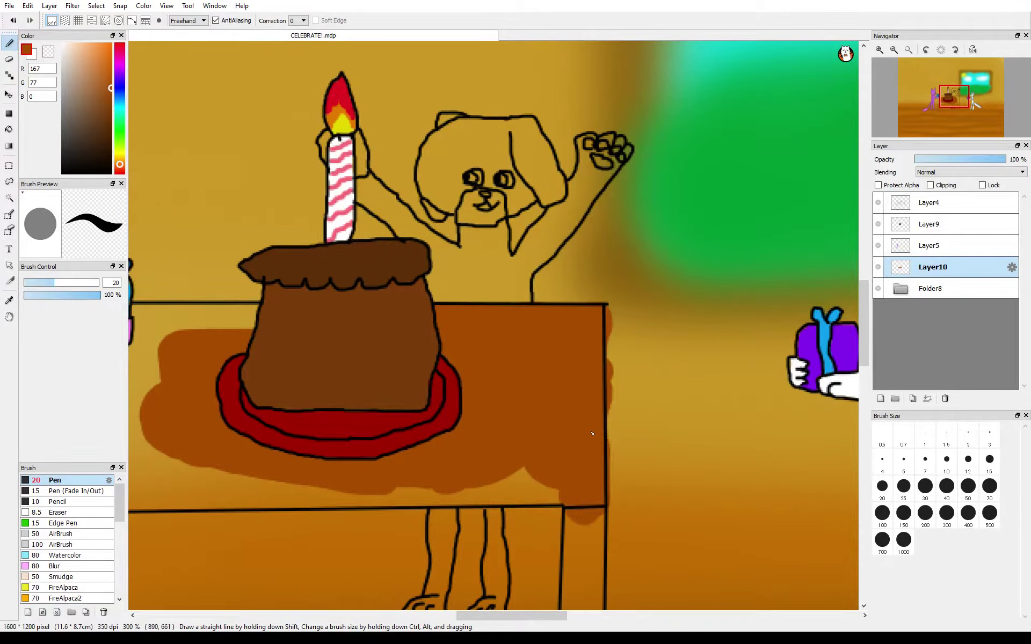
click(15, 64)
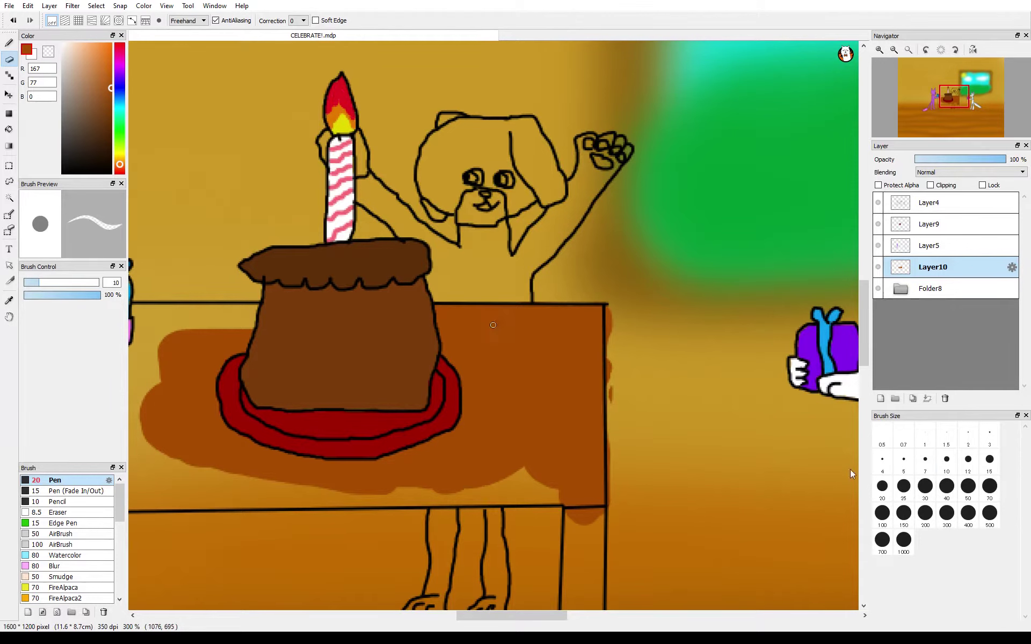
mouse_move(610, 310)
mouse_down()
mouse_move(611, 366)
mouse_move(611, 319)
mouse_move(614, 348)
mouse_move(588, 372)
mouse_up()
click(592, 371)
Step: Fill the tabletop's lower right corner and left end with brown, and erase the paint outside the left edge
click(9, 43)
mouse_move(561, 472)
mouse_down()
mouse_move(559, 490)
mouse_move(539, 475)
mouse_up()
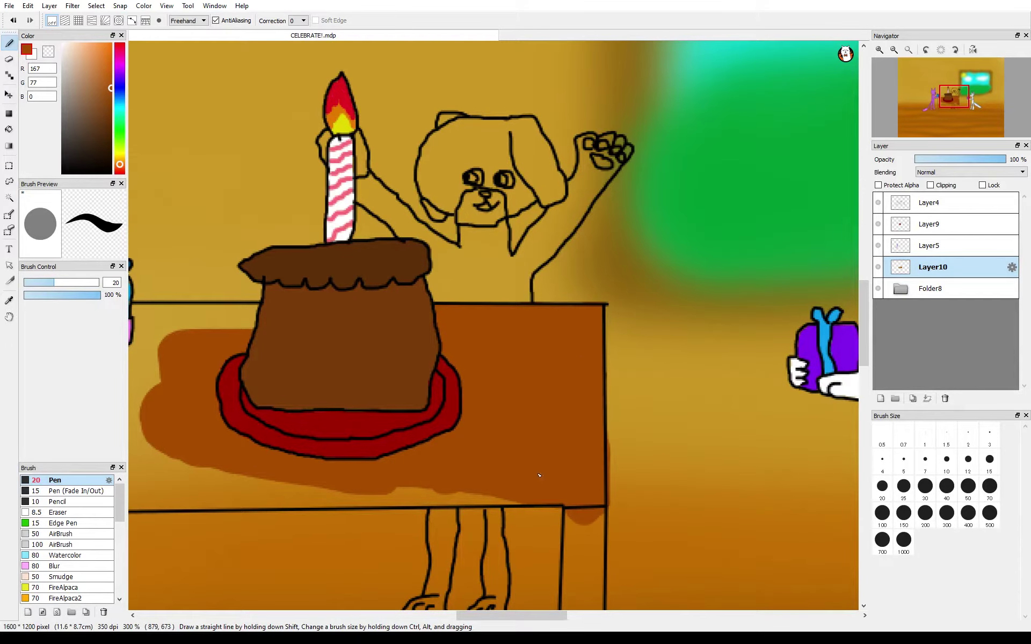
drag(530, 616, 496, 616)
mouse_move(383, 368)
mouse_down()
mouse_move(440, 486)
mouse_move(510, 491)
mouse_up()
mouse_move(408, 427)
mouse_down()
mouse_move(487, 322)
mouse_move(414, 335)
mouse_move(474, 323)
mouse_move(361, 321)
mouse_move(393, 320)
mouse_move(409, 343)
mouse_move(372, 343)
mouse_move(343, 388)
mouse_move(344, 359)
mouse_move(364, 456)
mouse_move(345, 396)
mouse_move(349, 466)
mouse_move(328, 398)
mouse_up()
key(e)
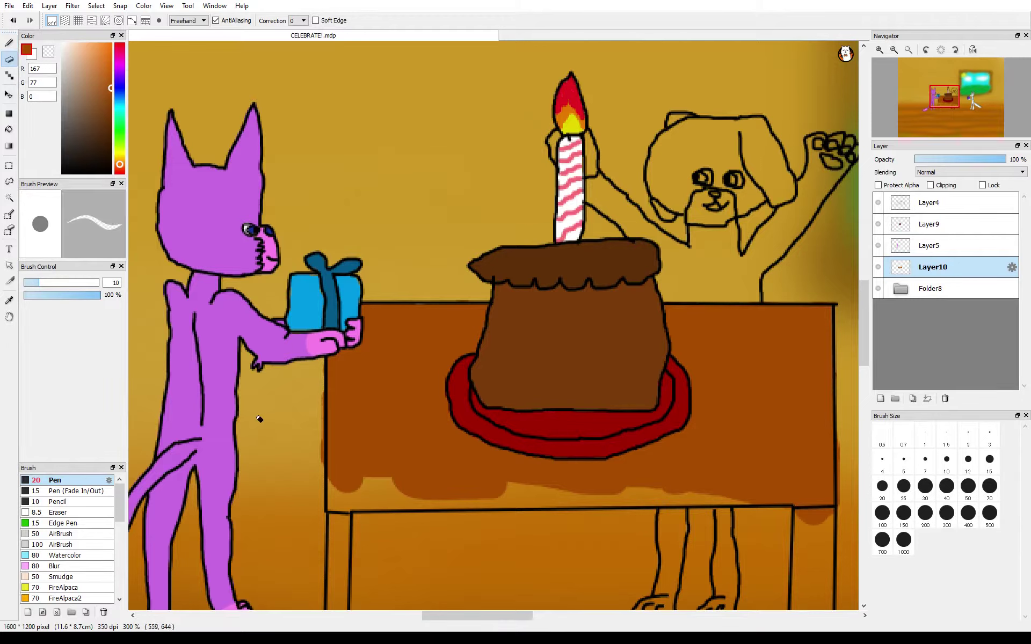
drag(319, 454, 319, 400)
Step: Fill the remaining strip of the tabletop with brown down to its lower outline
key(b)
mouse_move(506, 486)
mouse_down()
mouse_move(727, 497)
mouse_move(512, 489)
mouse_move(617, 510)
mouse_move(526, 497)
mouse_up()
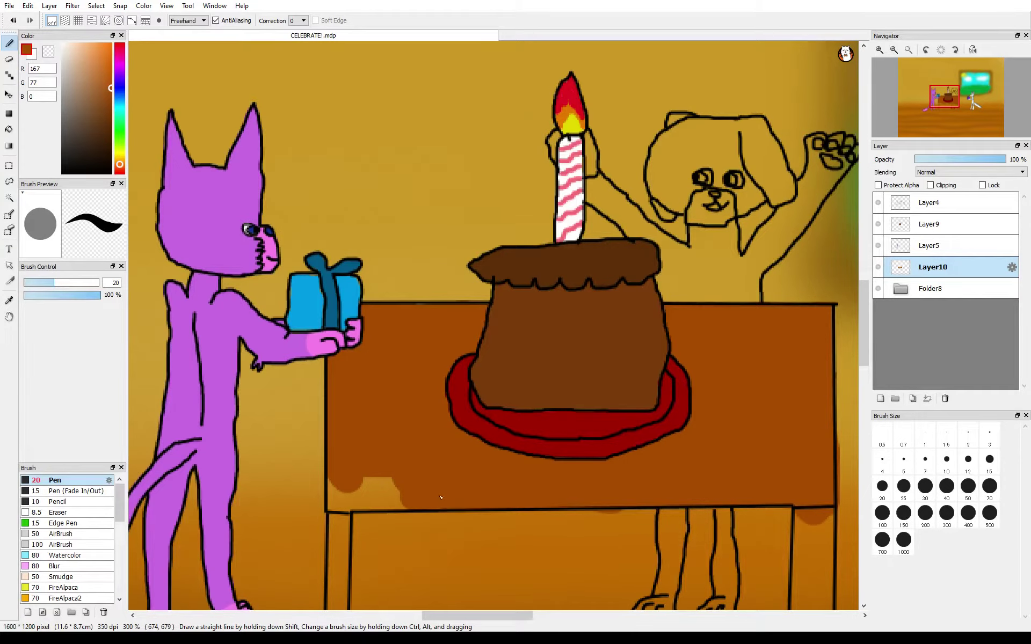
mouse_move(440, 498)
mouse_down()
mouse_move(357, 482)
mouse_move(336, 505)
mouse_move(413, 513)
mouse_up()
Step: Erase the brown overspill along the tabletop's lower and side edges and touch up its lower left corner
key(e)
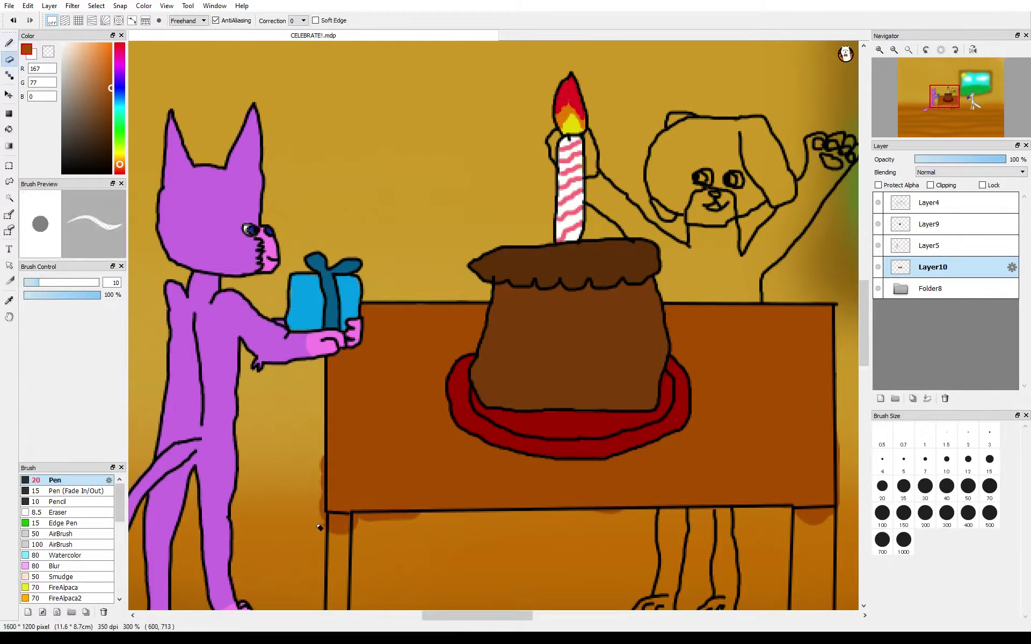
mouse_move(319, 503)
mouse_down()
mouse_move(317, 455)
mouse_move(377, 523)
mouse_move(360, 531)
mouse_move(361, 518)
mouse_move(406, 523)
mouse_move(379, 522)
mouse_up()
drag(612, 518, 781, 518)
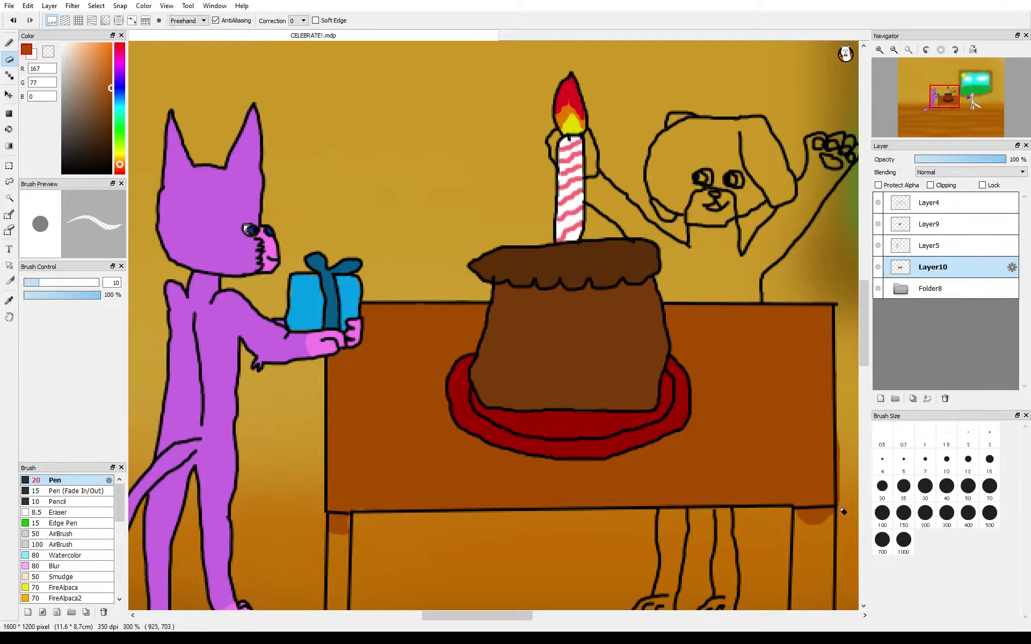
drag(841, 511, 847, 468)
key(b)
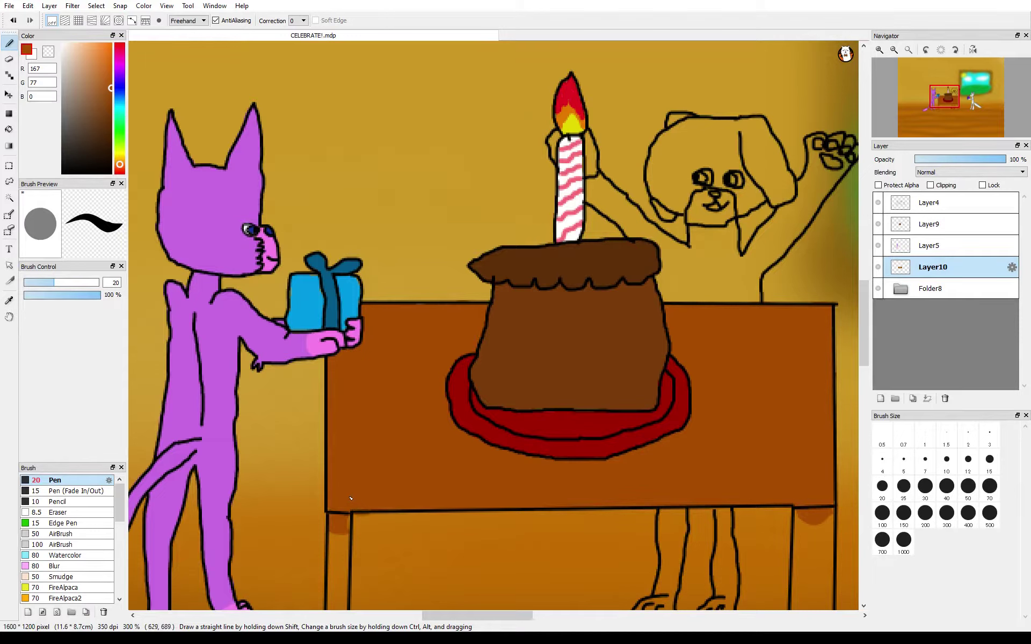
key(e)
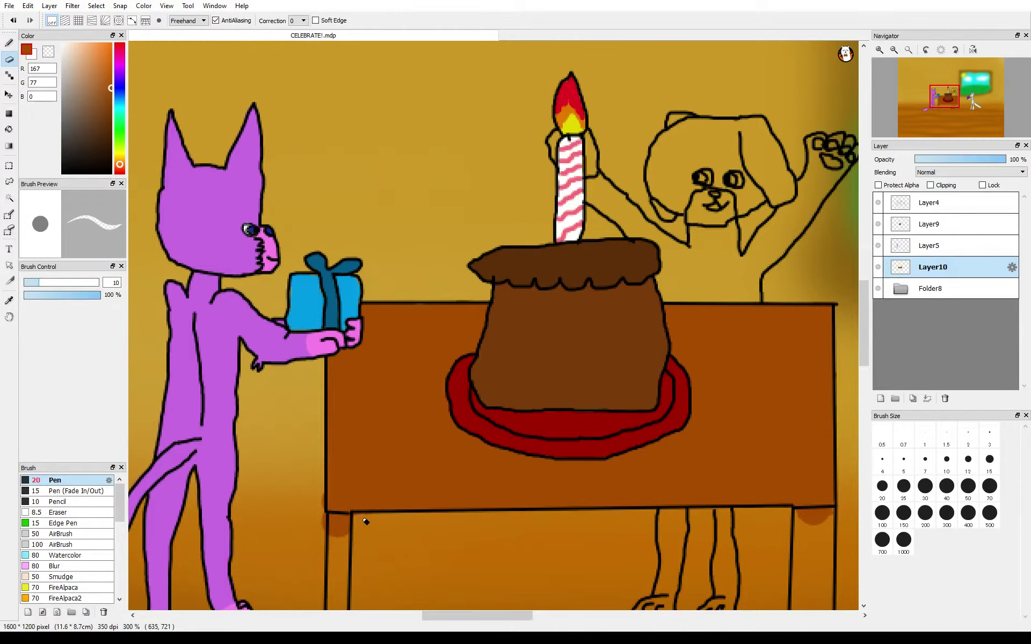
key(b)
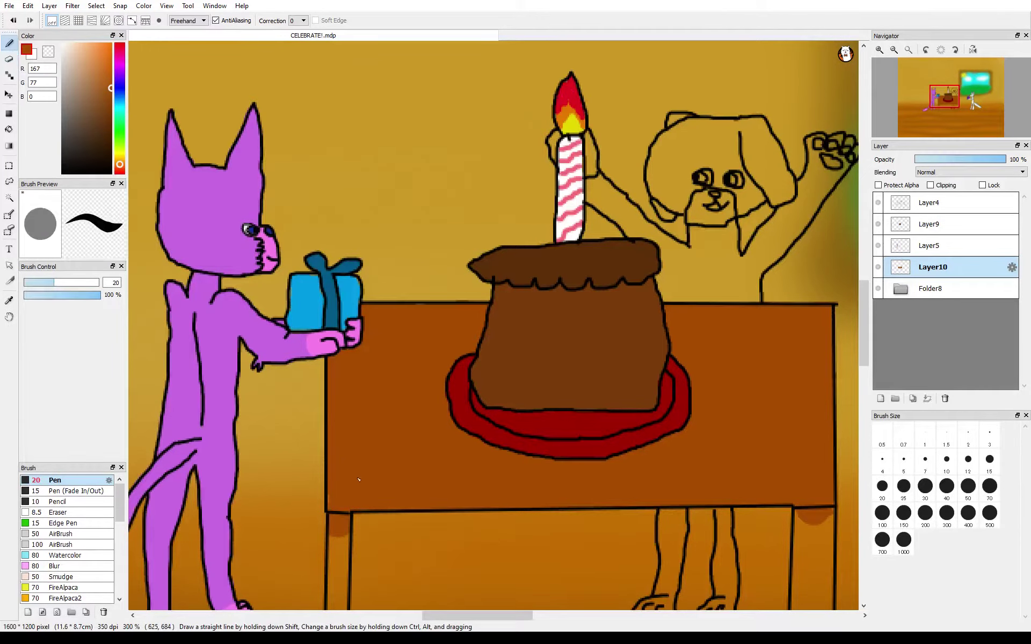
key(e)
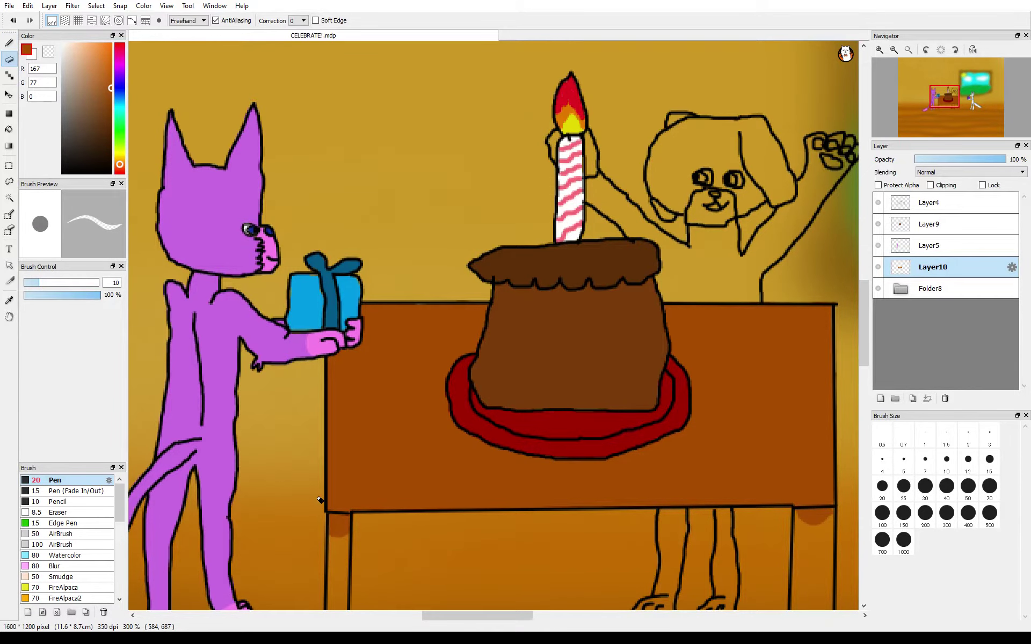
Step: Fill the table's right leg with brown using the size 20 Pen and erase the overspill along both sides of it
drag(458, 614, 503, 614)
drag(866, 334, 866, 349)
click(9, 43)
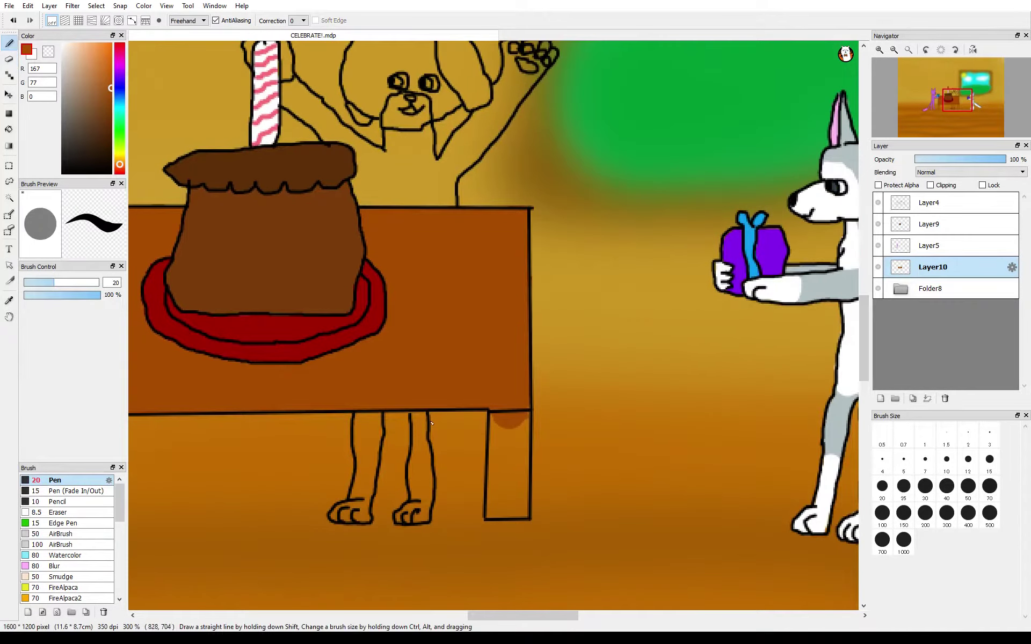
mouse_move(497, 430)
mouse_down()
mouse_move(516, 414)
mouse_move(506, 428)
mouse_move(509, 417)
mouse_move(514, 510)
mouse_move(506, 453)
mouse_move(499, 509)
mouse_up()
click(9, 59)
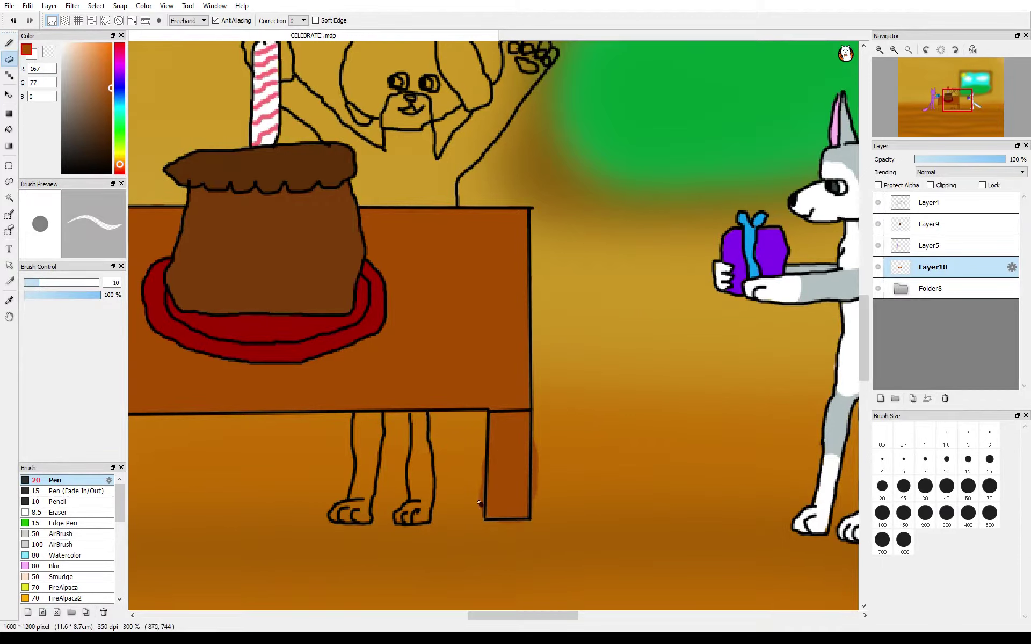
drag(548, 438, 541, 483)
drag(481, 516, 483, 456)
Step: Fill the table's left leg with brown using the size 7 Pen
click(9, 43)
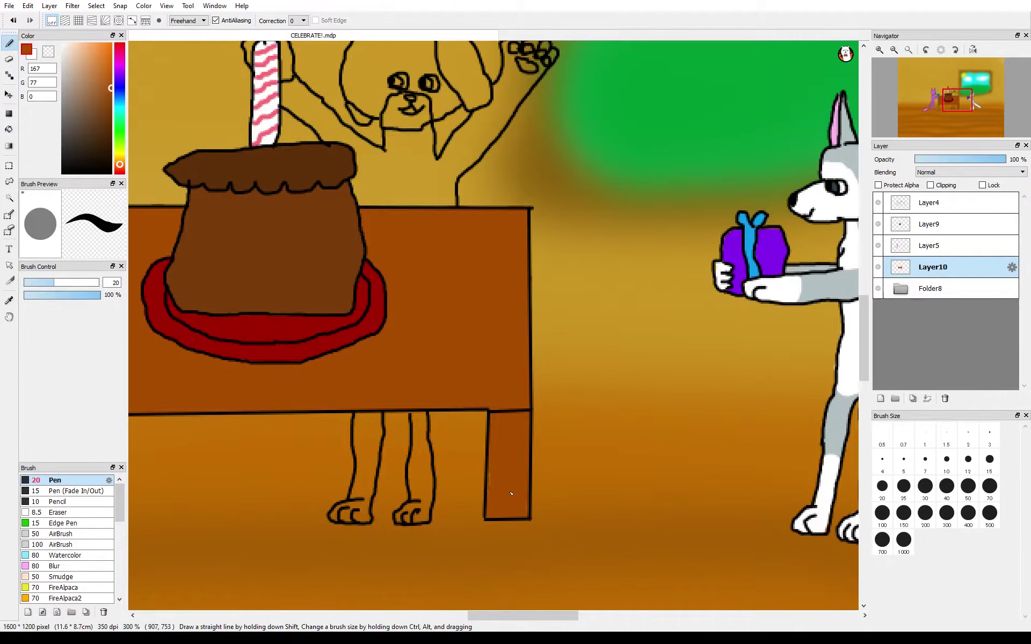
drag(526, 618, 481, 618)
click(925, 459)
mouse_move(337, 465)
mouse_down()
mouse_move(329, 511)
mouse_move(336, 492)
mouse_up()
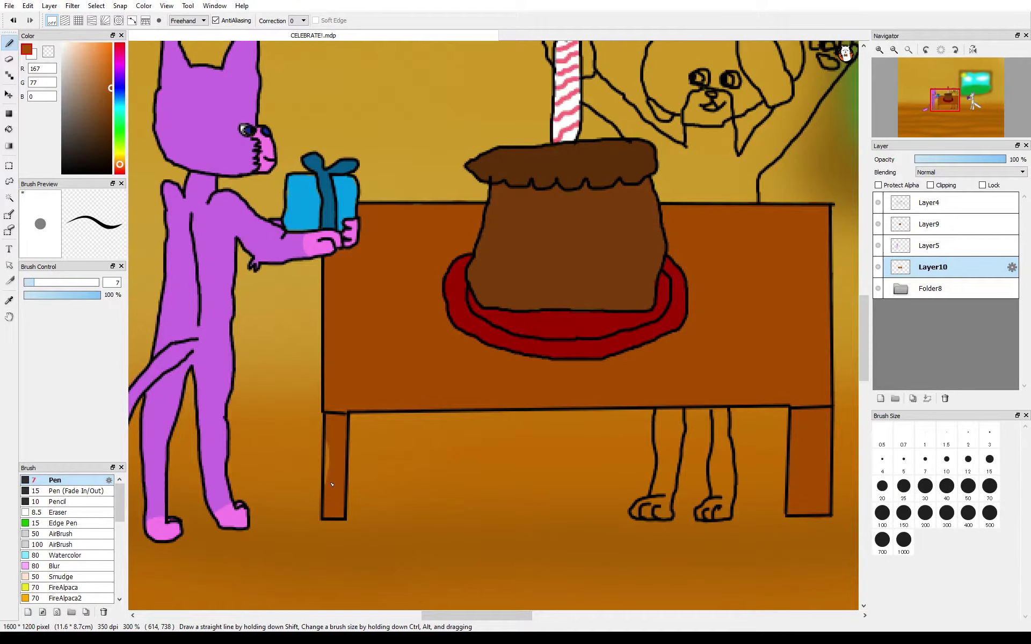
scroll(658, 294, down, 1)
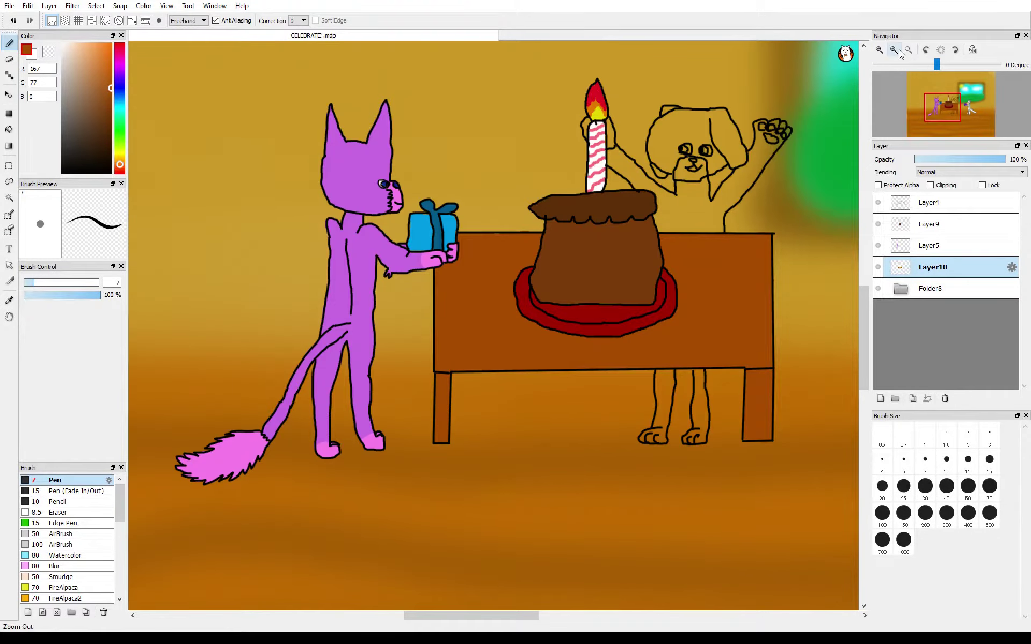
click(907, 50)
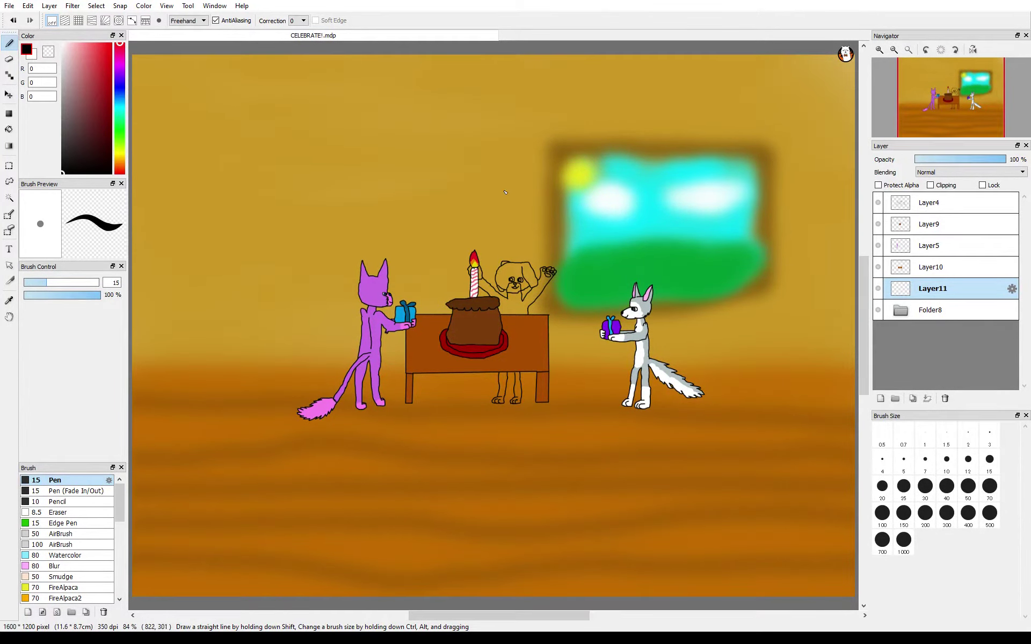
Step: Paint the chest, neck and muzzle of the dog behind the table white (255, 255, 255) on Layer11 with the size 15 Pen
scroll(515, 285, down, 2)
scroll(518, 286, up, 4)
drag(63, 48, 50, 41)
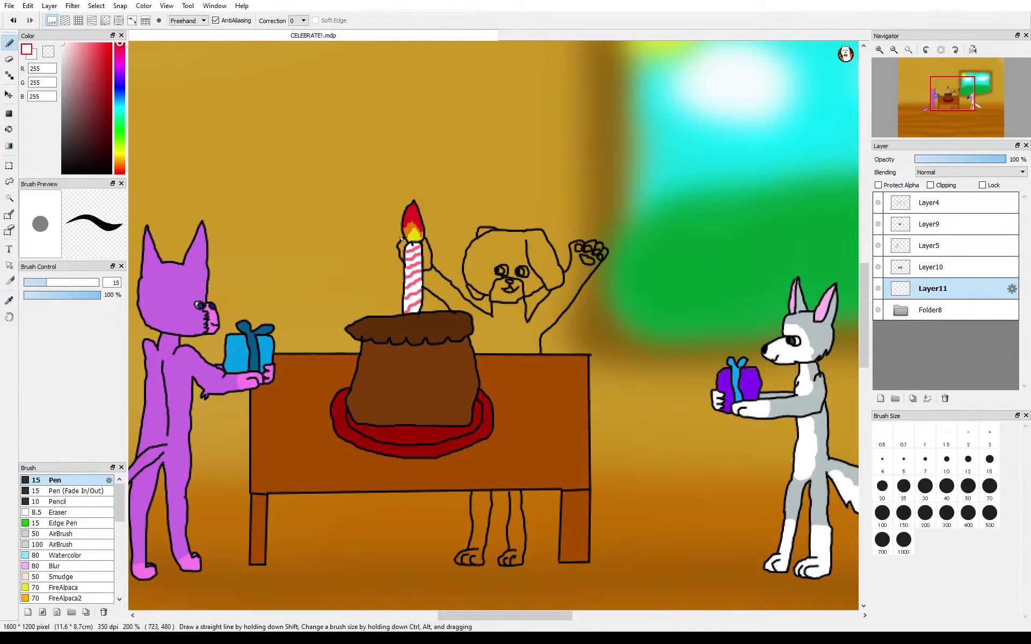
scroll(534, 388, up, 1)
drag(862, 319, 862, 342)
drag(481, 160, 494, 161)
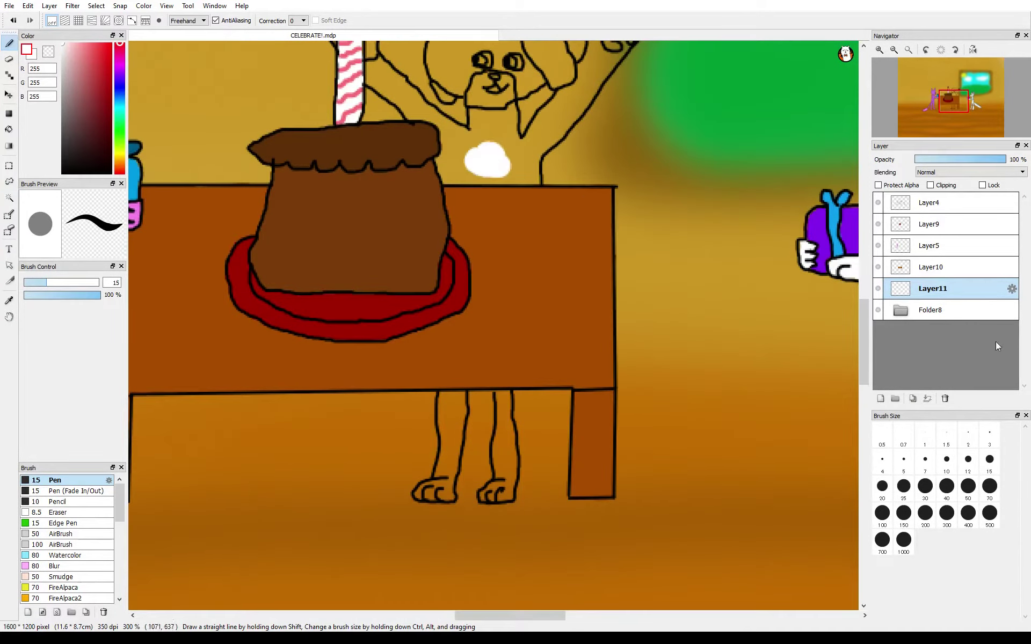
drag(863, 349, 863, 331)
click(878, 50)
click(878, 50)
mouse_move(496, 185)
mouse_down()
mouse_move(485, 170)
mouse_move(488, 264)
mouse_move(572, 257)
mouse_move(552, 212)
mouse_move(486, 144)
mouse_move(534, 182)
mouse_move(392, 231)
mouse_move(466, 189)
mouse_move(454, 142)
mouse_move(473, 89)
mouse_move(461, 101)
mouse_move(507, 68)
mouse_move(437, 54)
mouse_move(475, 68)
mouse_up()
Step: Fill the dog's head and ears with white and erase the overspill beyond the head's left side and top
scroll(848, 291, up, 5)
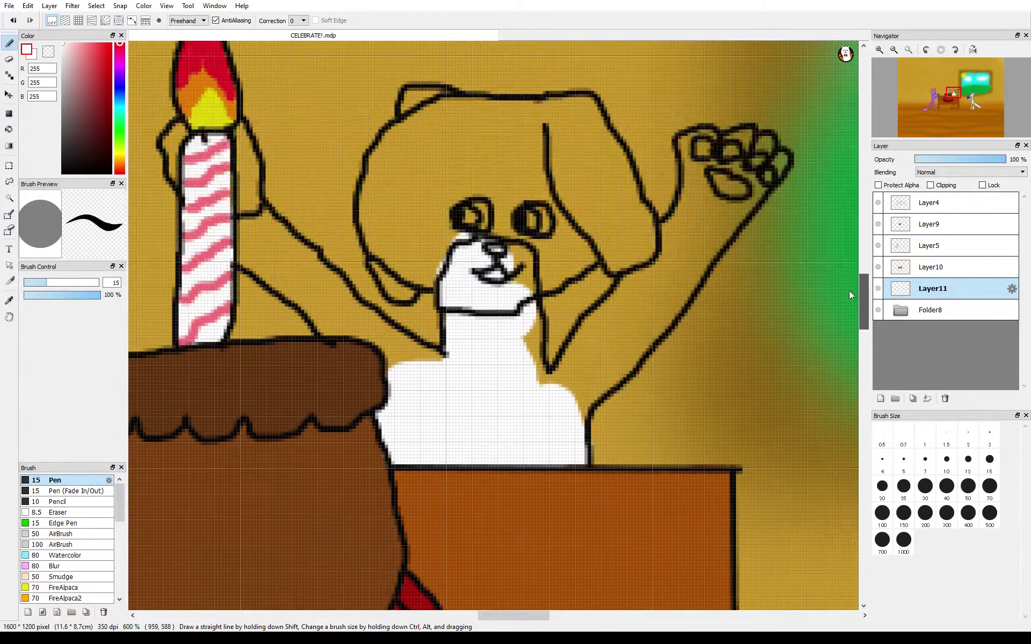
scroll(849, 291, up, 3)
mouse_move(472, 236)
mouse_down()
mouse_move(544, 365)
mouse_move(555, 344)
mouse_move(618, 330)
mouse_move(644, 311)
mouse_move(589, 290)
mouse_move(580, 231)
mouse_move(625, 246)
mouse_move(558, 185)
mouse_move(507, 250)
mouse_move(416, 180)
mouse_move(406, 213)
mouse_move(418, 354)
mouse_move(409, 361)
mouse_move(370, 285)
mouse_move(376, 210)
mouse_up()
key(e)
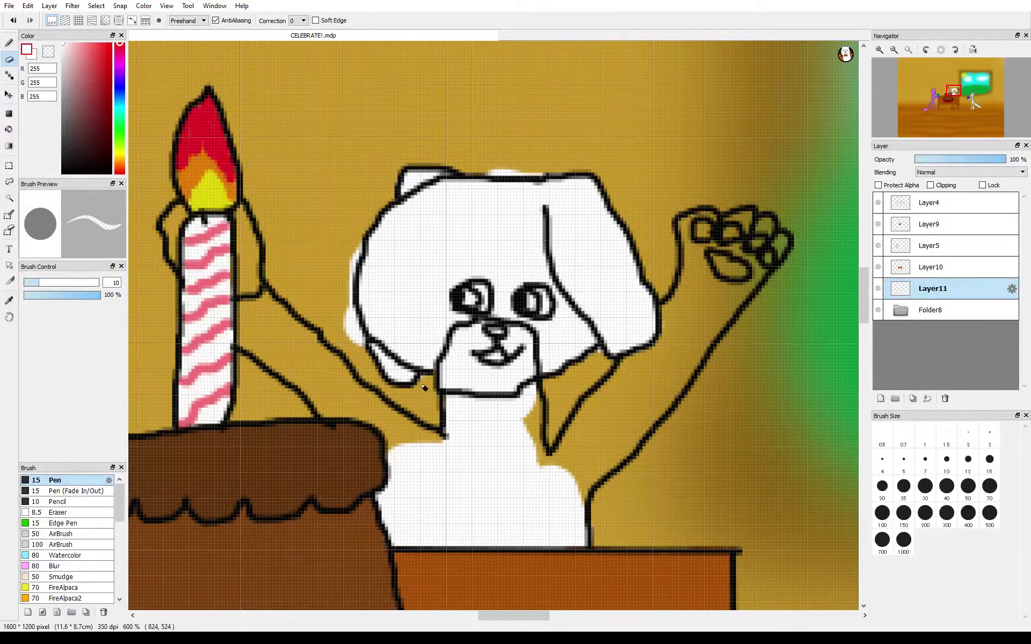
drag(358, 348, 337, 298)
drag(352, 287, 355, 246)
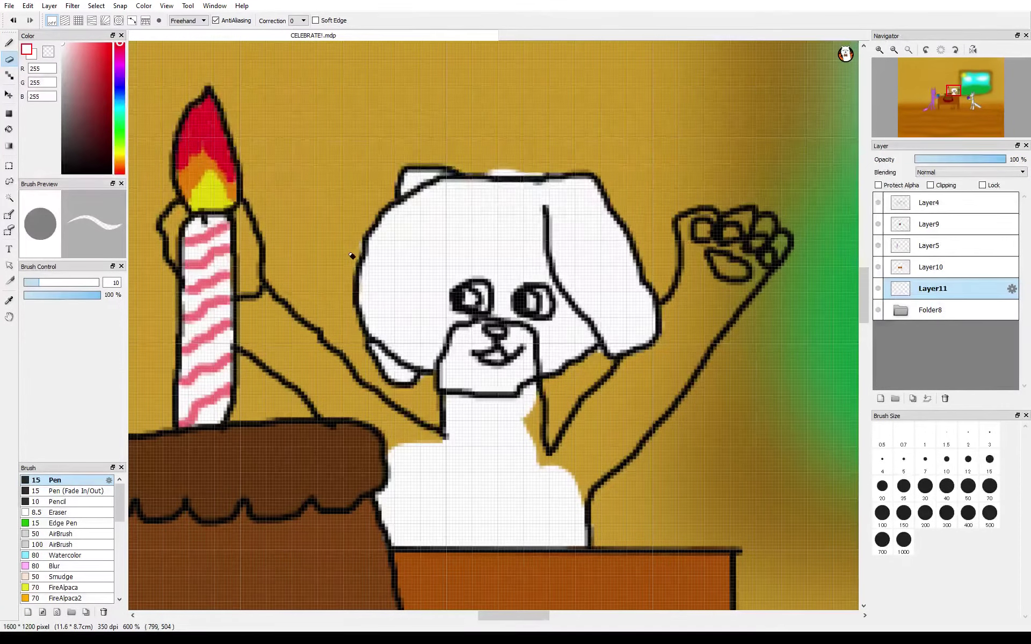
key(b)
key(e)
drag(539, 171, 495, 163)
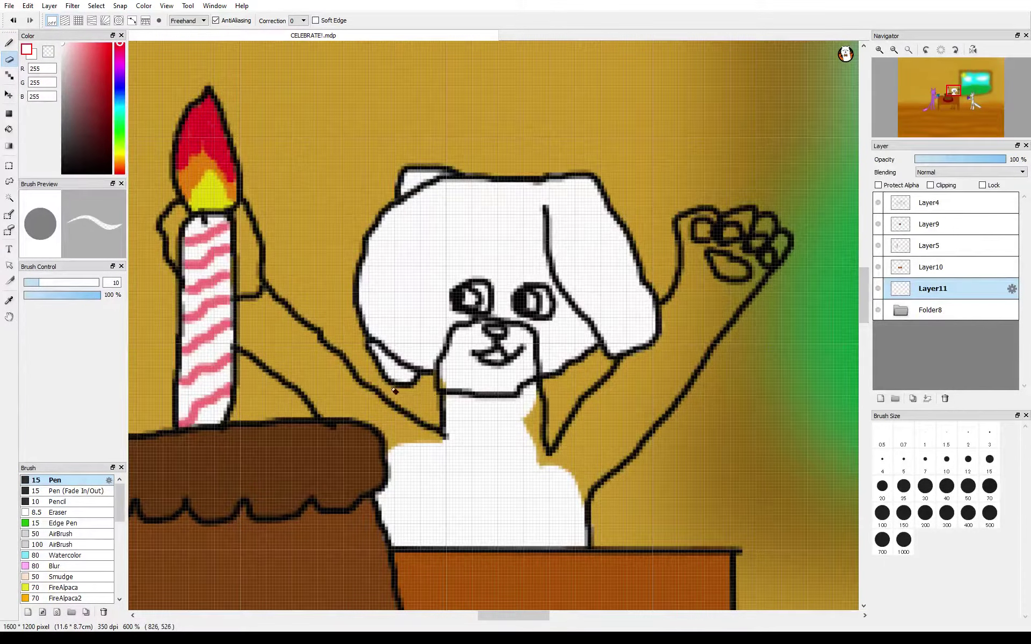
Step: Fill the rest of the dog's upper body and both raised arms and paws with white
key(b)
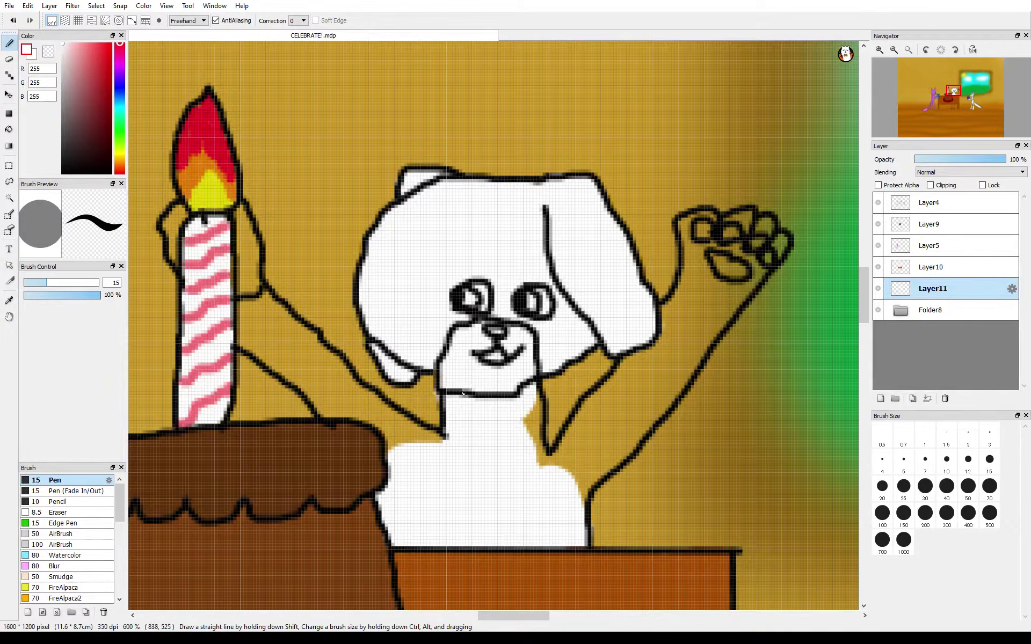
key(e)
key(b)
mouse_move(529, 446)
mouse_down()
mouse_move(522, 406)
mouse_move(531, 483)
mouse_move(587, 459)
mouse_move(586, 473)
mouse_move(589, 430)
mouse_move(675, 354)
mouse_move(639, 418)
mouse_move(707, 315)
mouse_move(690, 312)
mouse_move(705, 275)
mouse_move(700, 238)
mouse_move(762, 240)
mouse_move(738, 316)
mouse_up()
mouse_move(301, 359)
mouse_down()
mouse_move(331, 397)
mouse_move(407, 443)
mouse_move(265, 328)
mouse_move(321, 366)
mouse_move(255, 305)
mouse_move(244, 262)
mouse_move(215, 237)
mouse_move(185, 263)
mouse_up()
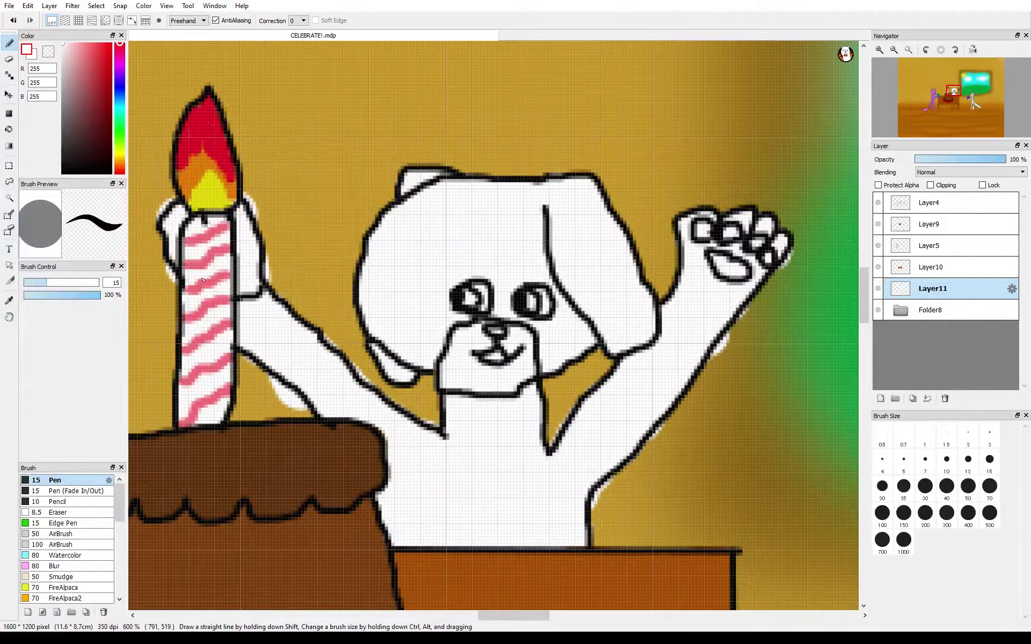
Step: Paint the dog's two legs and feet below the table white with the size 15 Pen
drag(864, 313, 858, 385)
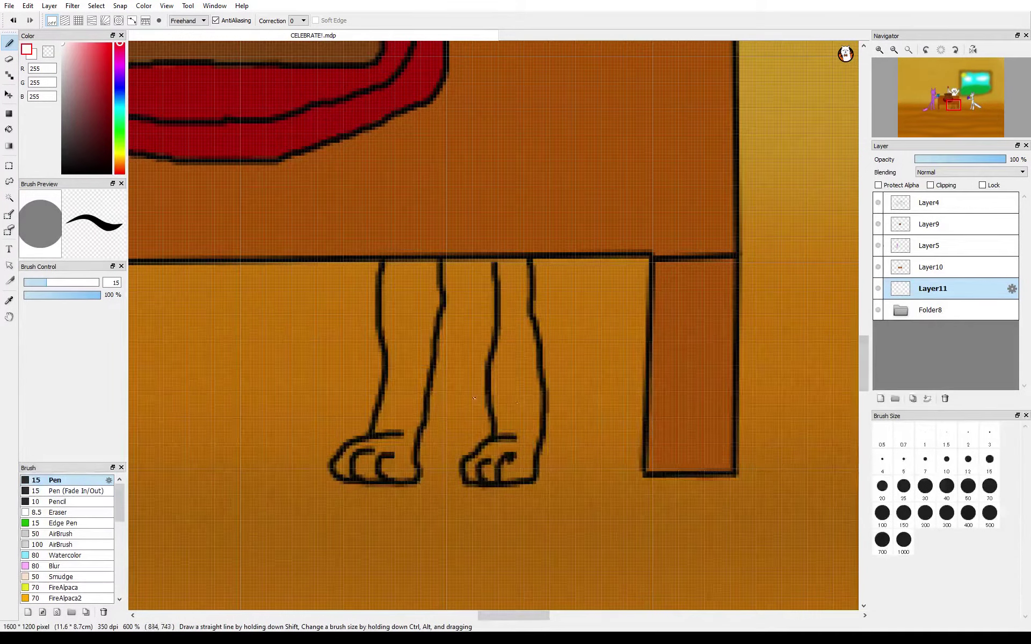
mouse_move(499, 367)
mouse_down()
mouse_move(539, 460)
mouse_move(510, 269)
mouse_up()
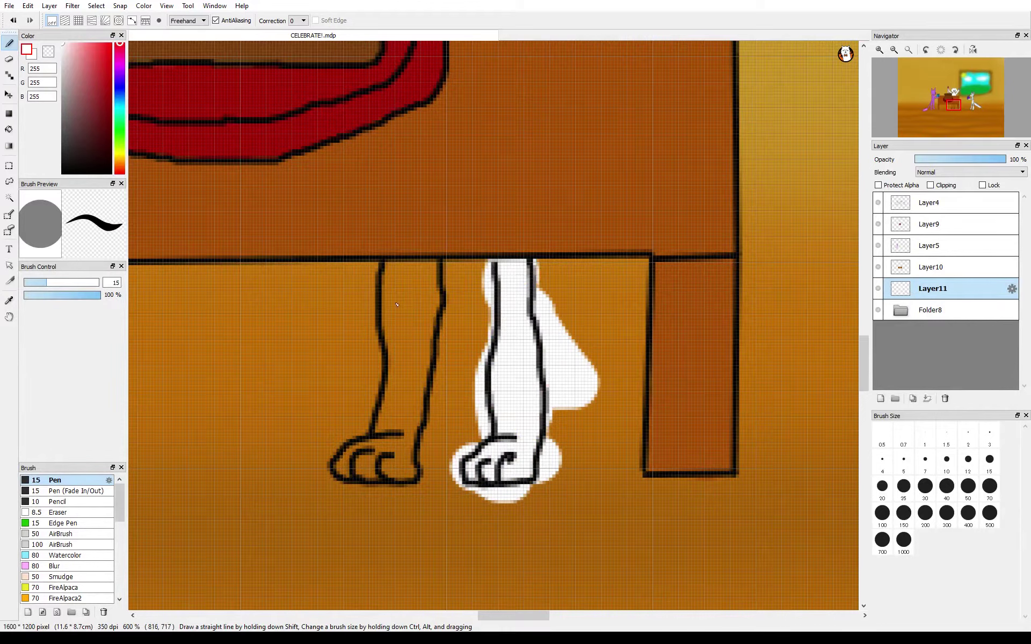
mouse_move(403, 274)
mouse_down()
mouse_move(419, 290)
mouse_move(391, 337)
mouse_move(365, 480)
mouse_move(437, 375)
mouse_up()
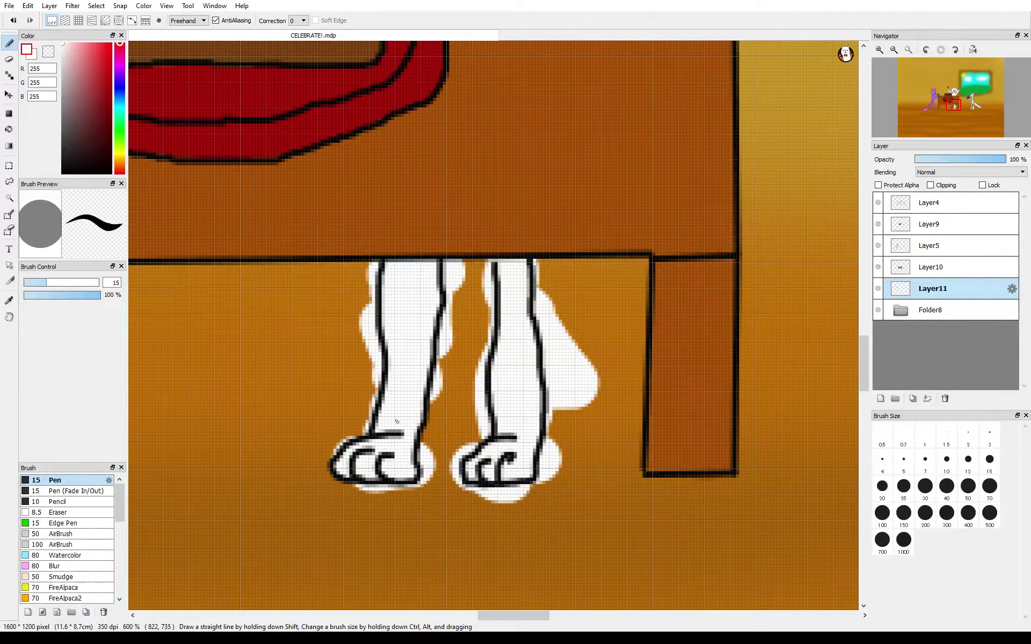
drag(368, 411, 370, 421)
Step: Erase the white overspill around the dog's feet and along the outer side of the right leg
key(e)
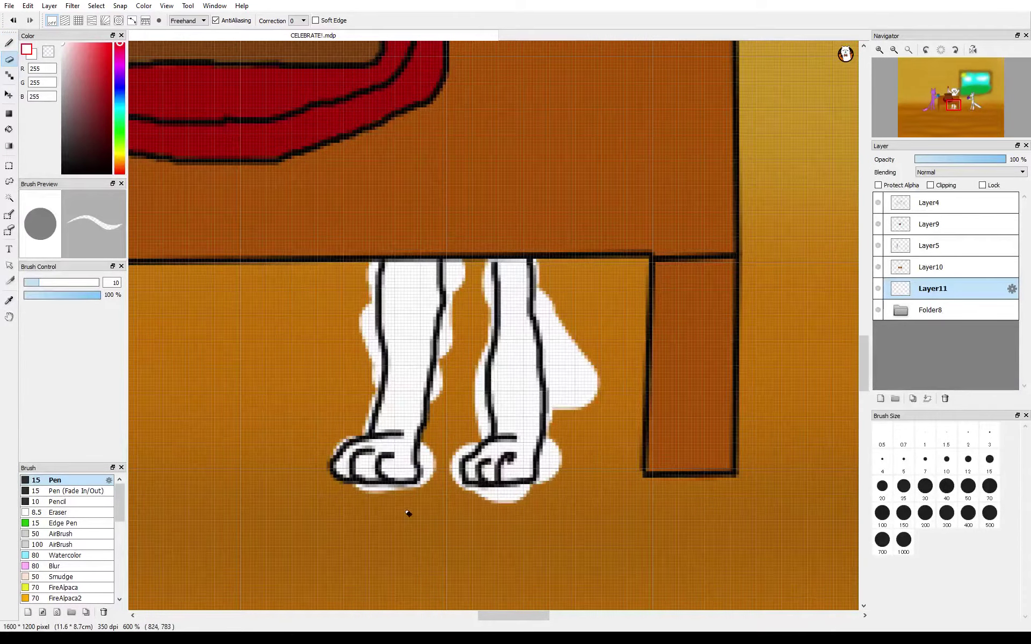
mouse_move(364, 499)
mouse_down()
mouse_move(437, 501)
mouse_move(442, 449)
mouse_move(435, 510)
mouse_move(447, 468)
mouse_move(462, 502)
mouse_move(528, 505)
mouse_move(459, 498)
mouse_move(556, 492)
mouse_move(589, 366)
mouse_move(592, 416)
mouse_move(572, 394)
mouse_move(533, 451)
mouse_up()
click(13, 21)
mouse_move(614, 371)
mouse_down()
mouse_move(602, 411)
mouse_move(593, 399)
mouse_move(567, 441)
mouse_move(563, 318)
mouse_move(555, 279)
mouse_up()
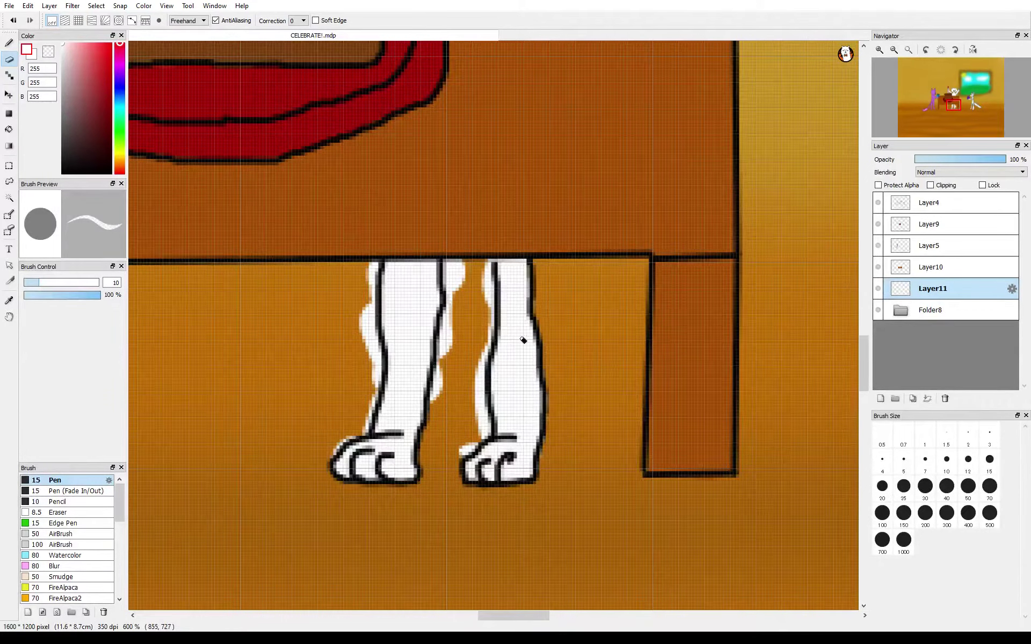
Step: Erase the white overspill along the right leg's inner side and on both sides of the dog's left leg
click(9, 43)
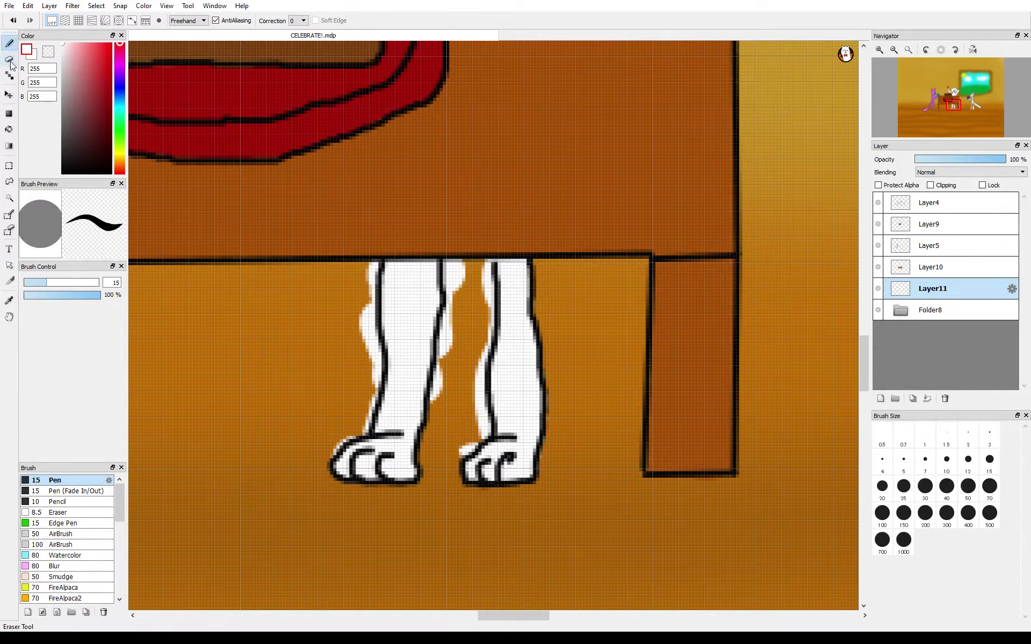
key(e)
mouse_move(464, 445)
mouse_down()
mouse_move(477, 431)
mouse_move(486, 269)
mouse_move(458, 290)
mouse_move(460, 271)
mouse_move(449, 398)
mouse_move(460, 410)
mouse_up()
mouse_move(358, 322)
mouse_down()
mouse_move(361, 272)
mouse_move(372, 376)
mouse_move(365, 430)
mouse_move(334, 452)
mouse_move(352, 471)
mouse_move(312, 473)
mouse_move(338, 433)
mouse_up()
click(9, 42)
click(9, 60)
Step: Erase the white overspill around the dog's waving arm, the arm behind the candle and the paw beside the flame
drag(865, 354, 852, 282)
drag(608, 532, 622, 512)
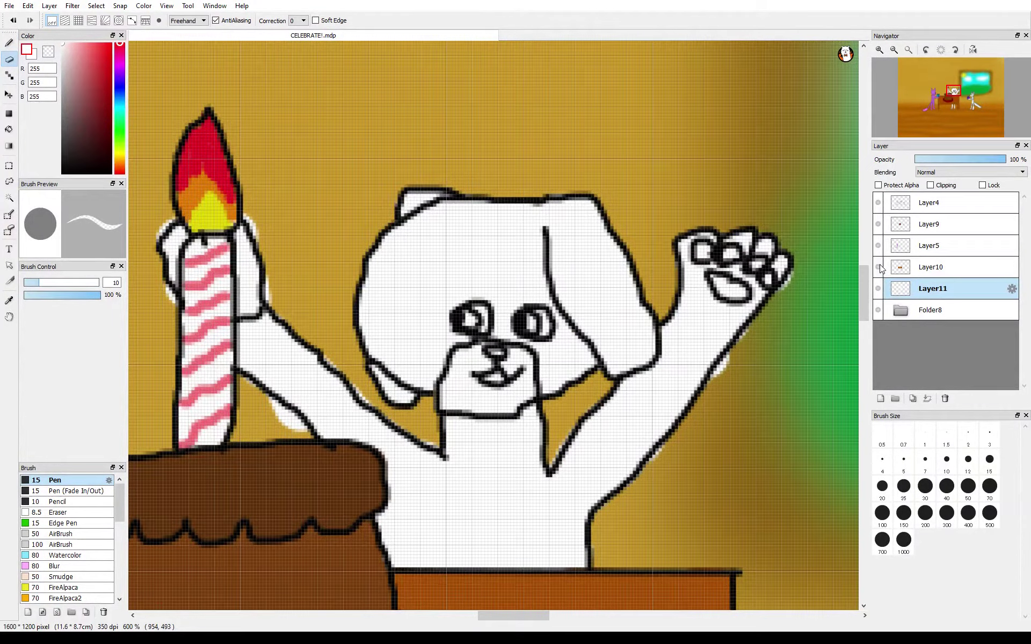
click(878, 268)
mouse_move(864, 305)
mouse_down()
mouse_move(864, 329)
mouse_move(863, 310)
mouse_up()
drag(674, 398, 760, 278)
drag(797, 222, 791, 236)
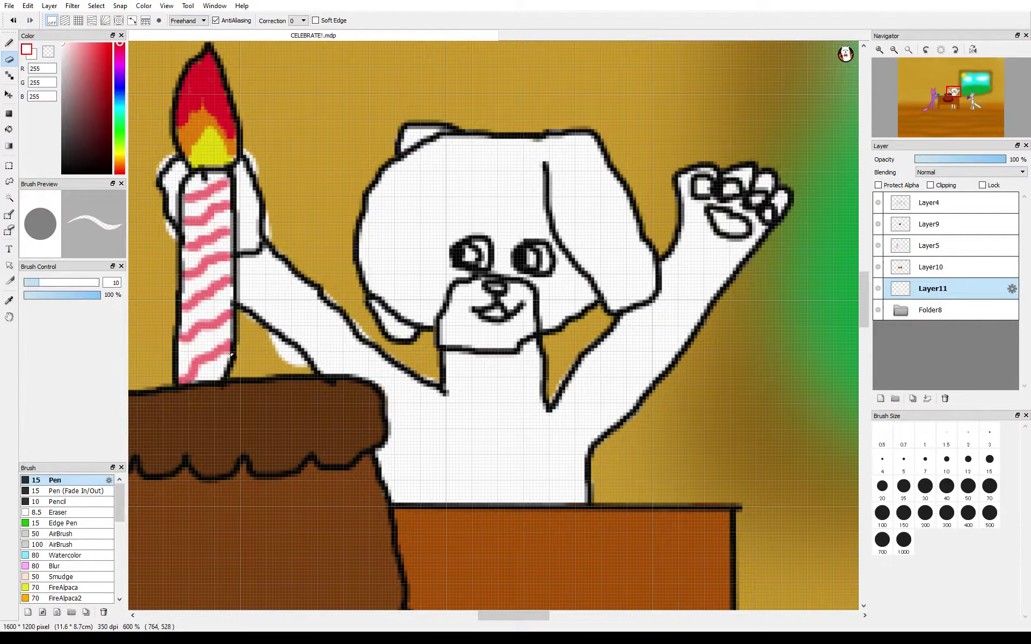
drag(268, 349, 304, 370)
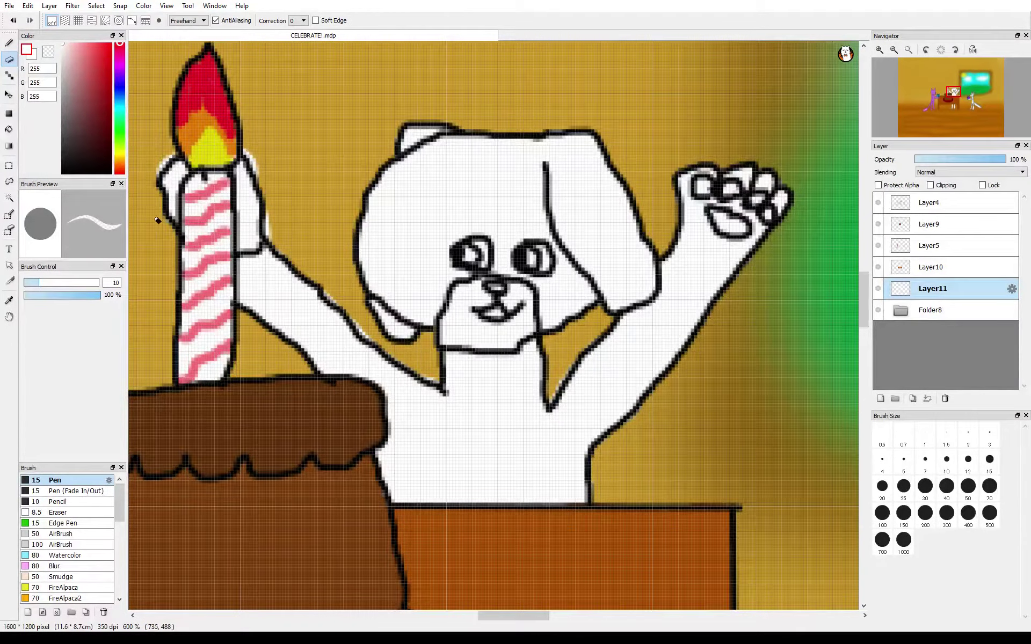
mouse_move(153, 160)
mouse_down()
mouse_move(166, 145)
mouse_move(267, 158)
mouse_move(281, 229)
mouse_move(338, 288)
mouse_up()
Step: Erase the remaining white slivers in the gaps between the dog's neck and arms with the size 5 Eraser
key(b)
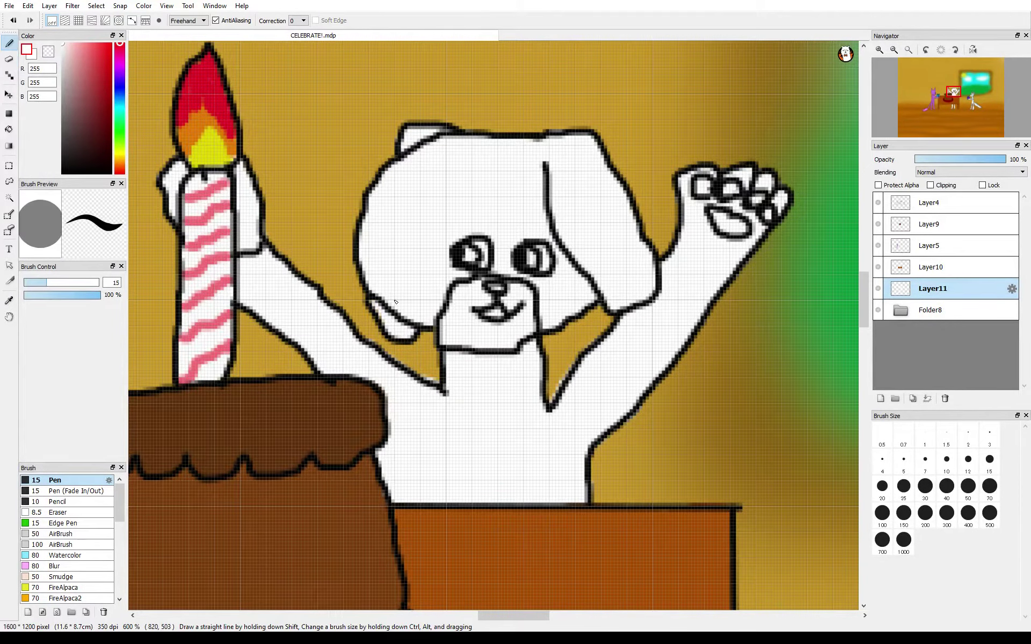
click(9, 60)
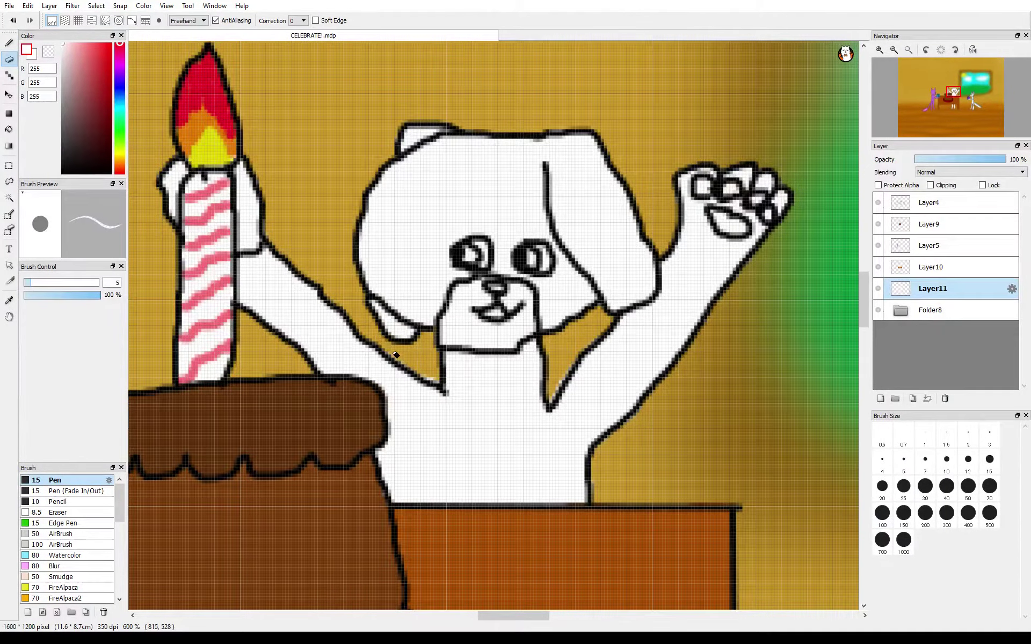
drag(396, 355, 438, 380)
drag(575, 360, 549, 398)
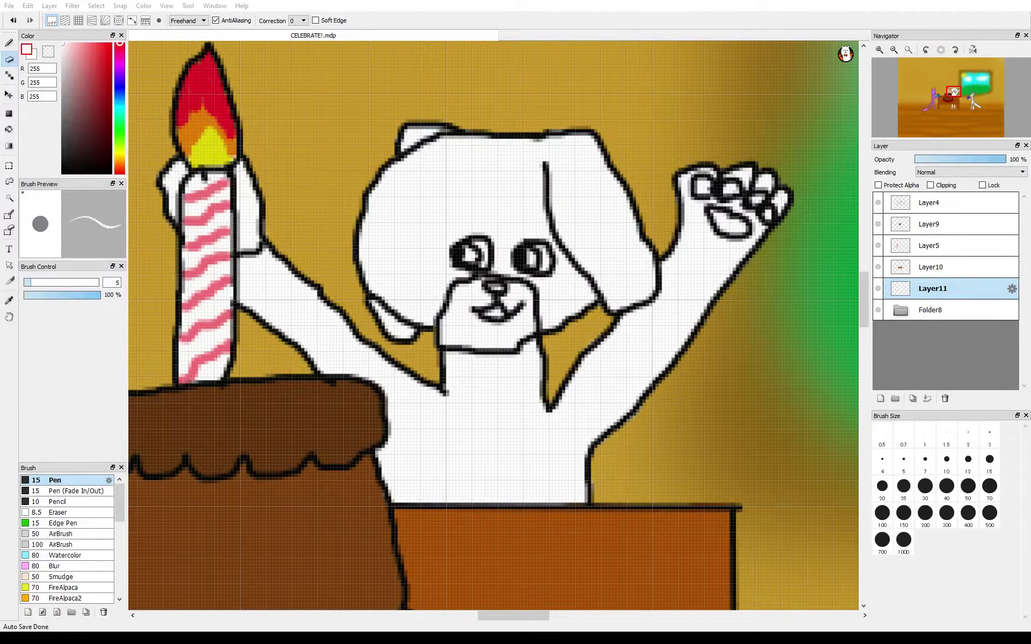
Step: Try colouring the pads and palm of the dog's waving paw red (218, 0, 0) with the size 7 Pen
click(112, 62)
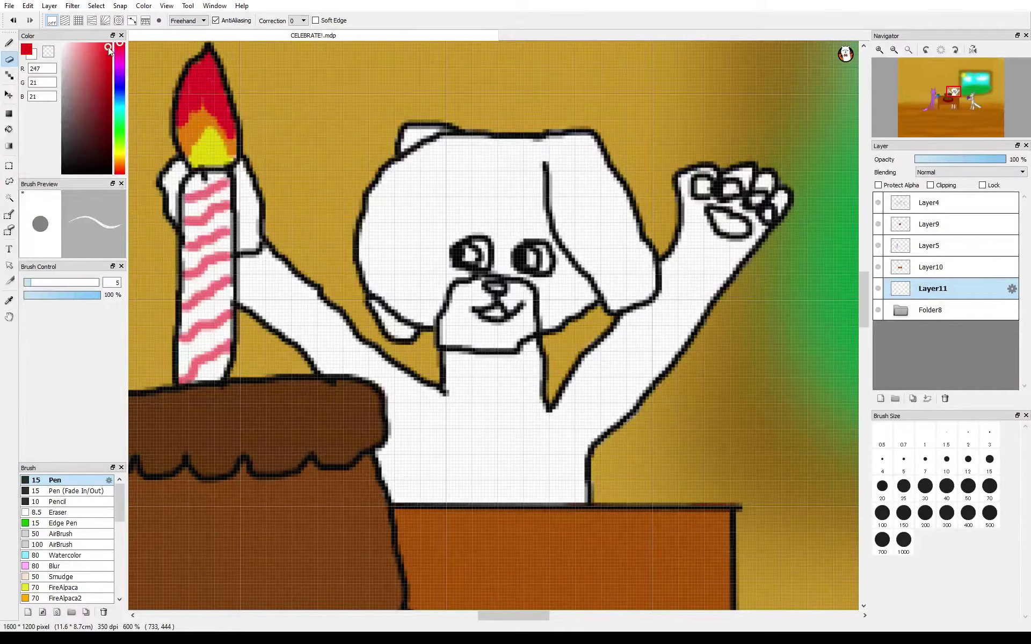
key(b)
click(924, 459)
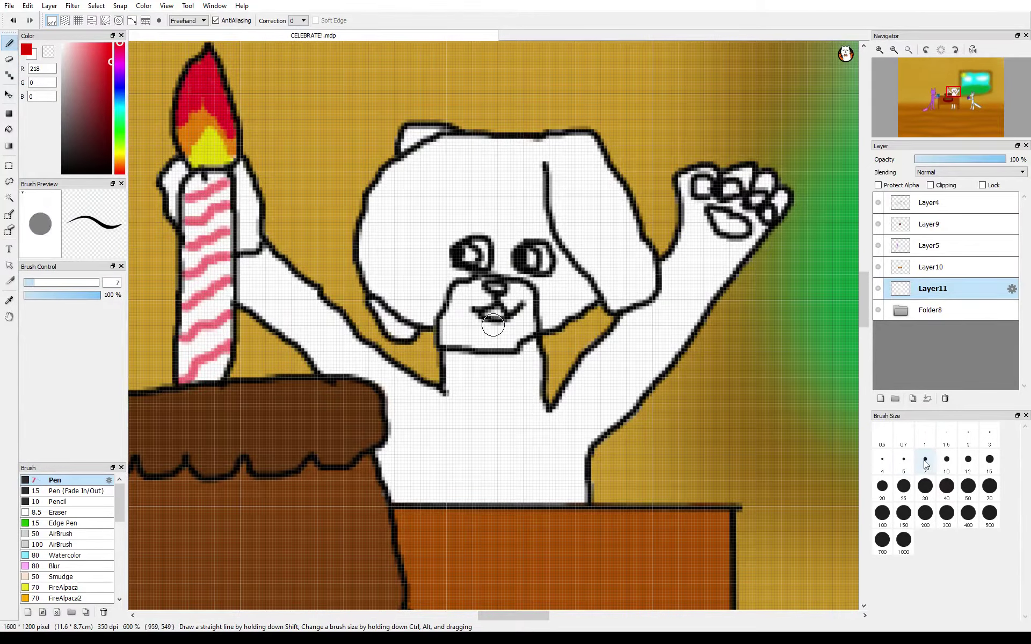
mouse_move(700, 220)
mouse_down()
mouse_move(720, 232)
mouse_move(745, 239)
mouse_move(749, 228)
mouse_move(706, 216)
mouse_move(701, 186)
mouse_move(701, 205)
mouse_move(692, 194)
mouse_move(704, 177)
mouse_move(709, 203)
mouse_move(721, 204)
mouse_move(735, 181)
mouse_move(744, 186)
mouse_move(730, 201)
mouse_move(741, 209)
mouse_move(766, 193)
mouse_move(750, 216)
mouse_move(777, 210)
mouse_move(760, 228)
mouse_up()
Step: Undo the red on the waving paw and repaint its pads and palm in lighter red (229, 48, 48) with the size 3 Pen
click(989, 435)
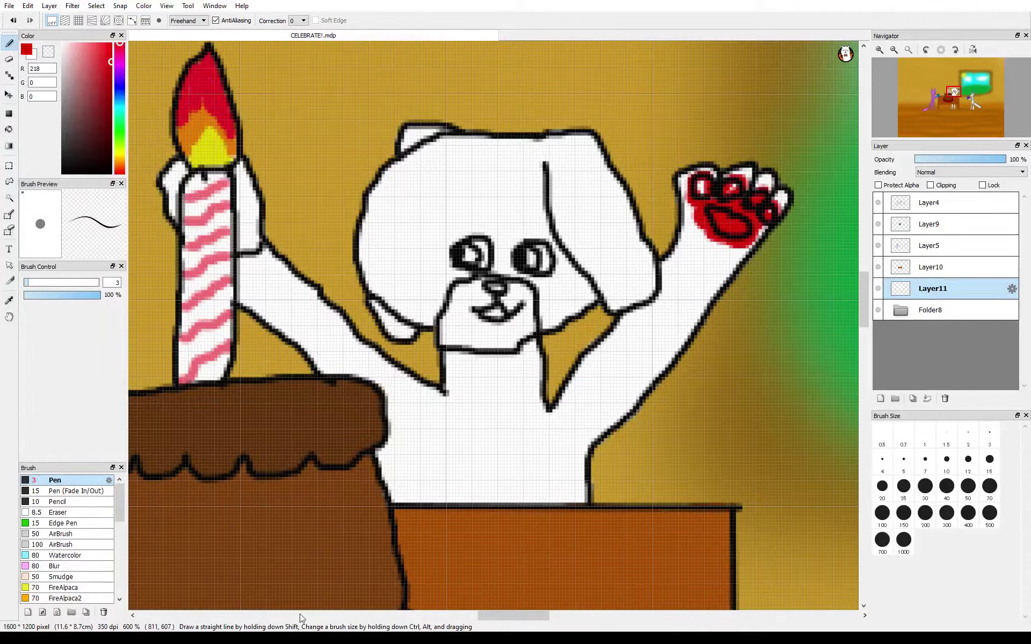
click(101, 57)
click(13, 20)
click(14, 21)
click(13, 21)
mouse_move(723, 221)
mouse_down()
mouse_move(703, 232)
mouse_move(713, 237)
mouse_move(691, 195)
mouse_move(705, 179)
mouse_move(717, 203)
mouse_move(737, 181)
mouse_move(744, 203)
mouse_move(767, 192)
mouse_move(770, 214)
mouse_move(780, 209)
mouse_move(722, 242)
mouse_move(722, 222)
mouse_move(723, 233)
mouse_move(758, 225)
mouse_move(762, 200)
mouse_move(713, 224)
mouse_move(763, 221)
mouse_move(727, 205)
mouse_move(736, 190)
mouse_move(713, 207)
mouse_move(703, 187)
mouse_up()
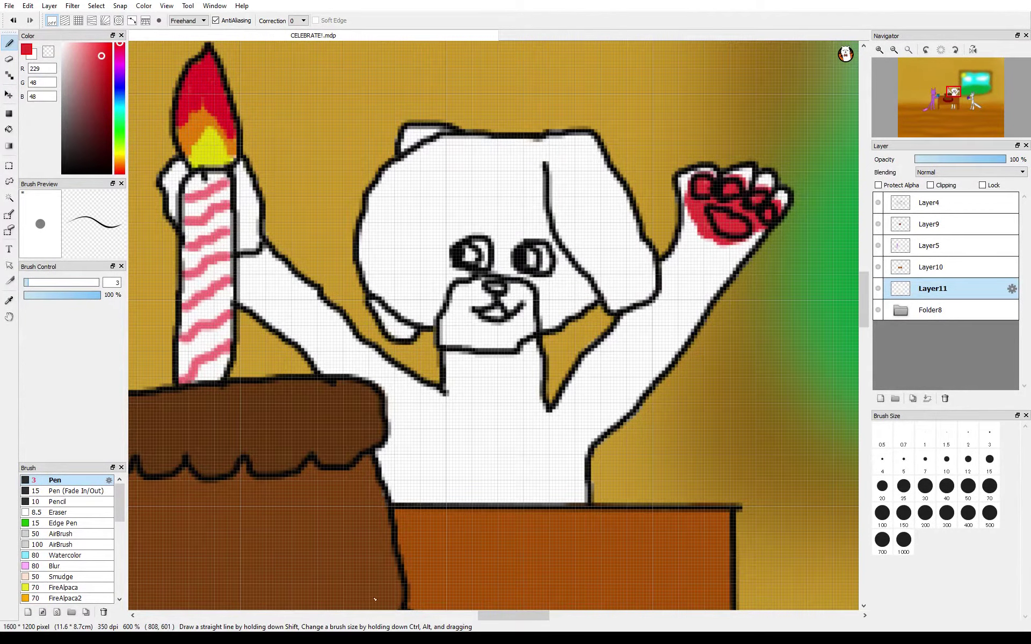
Step: Paint orange (229, 158, 48) on the dog's other paw along both sides of the candle
drag(513, 615, 501, 615)
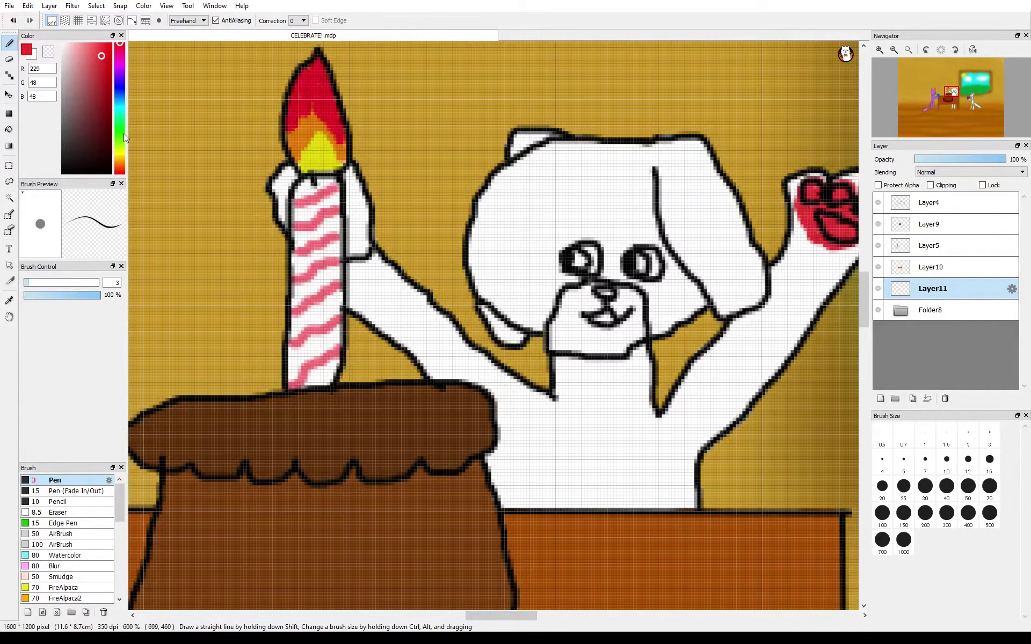
click(120, 162)
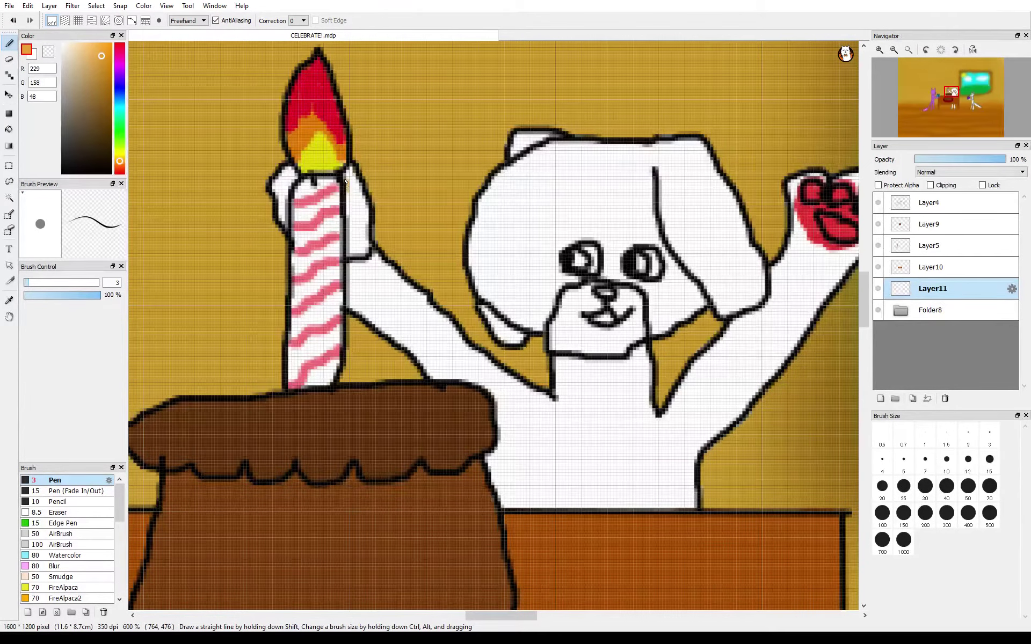
drag(345, 183, 346, 246)
drag(295, 215, 298, 181)
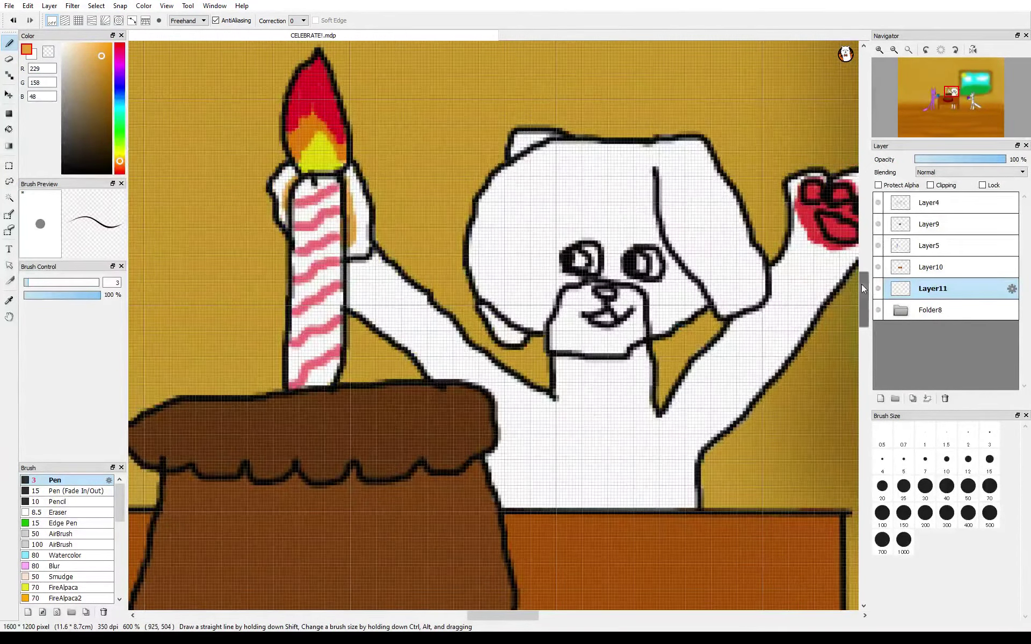
Step: Paint a purple (180, 98, 208) sole on the dog's foot nearer the table leg with the size 3 Pen
drag(861, 284, 854, 359)
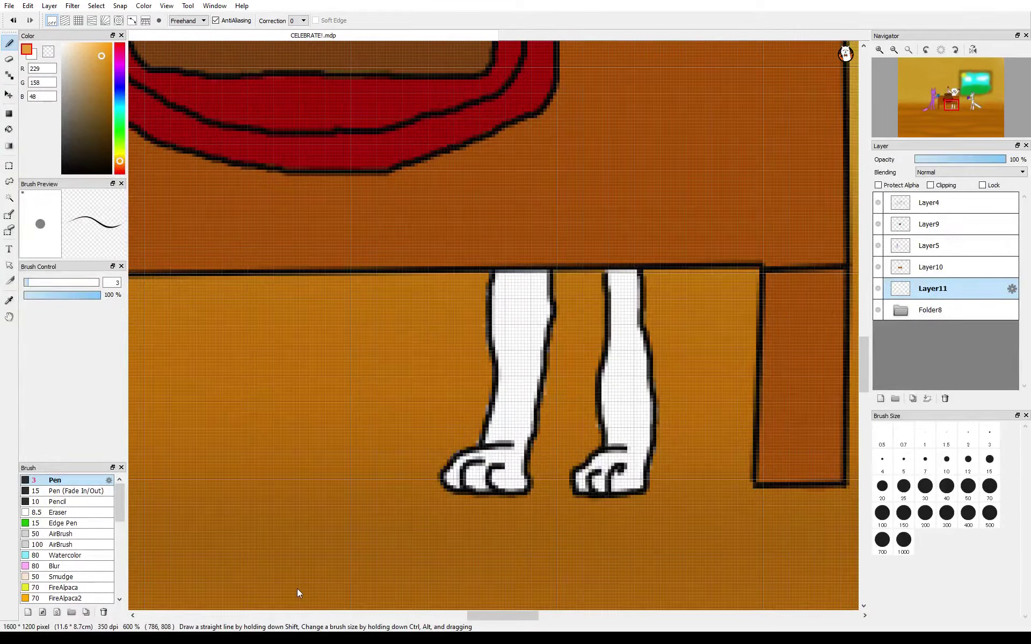
click(120, 71)
drag(99, 66, 89, 70)
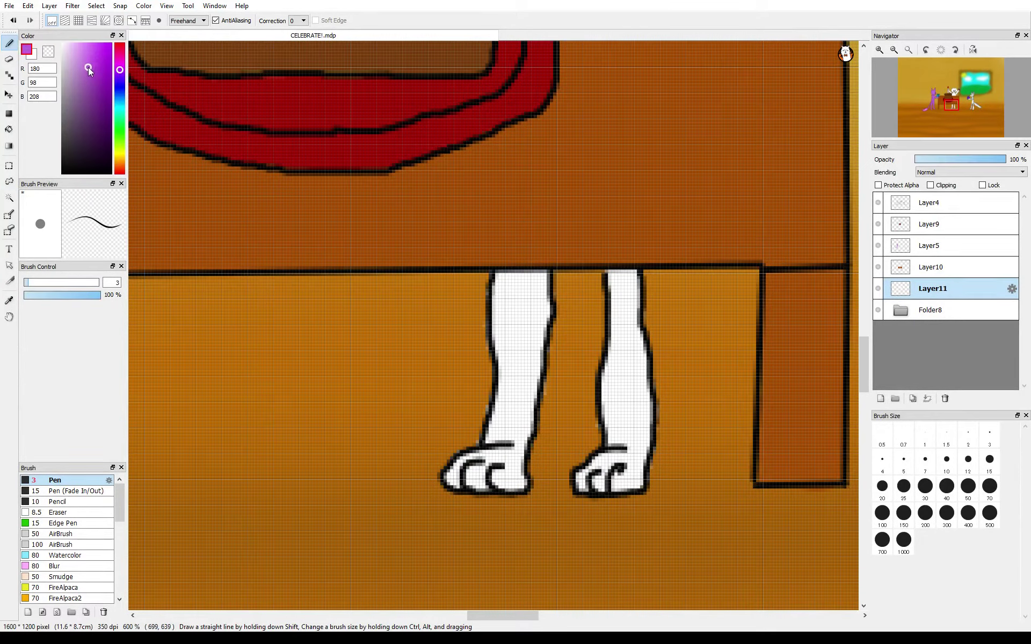
mouse_move(627, 486)
mouse_down()
mouse_move(583, 493)
mouse_move(640, 486)
mouse_up()
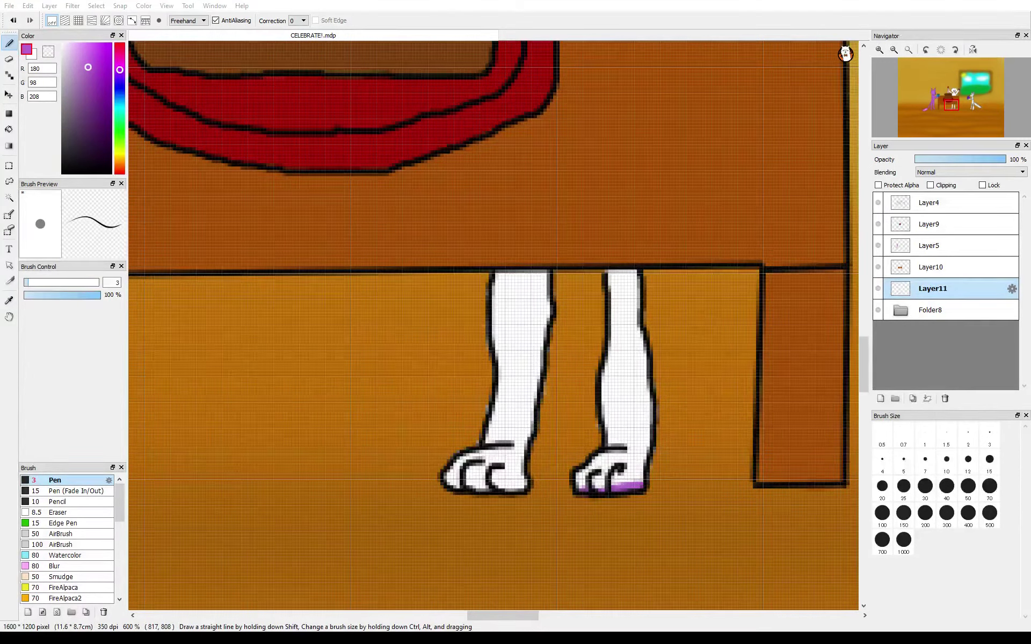
Step: Paint the sole of the dog's other foot green (31, 209, 47)
click(119, 128)
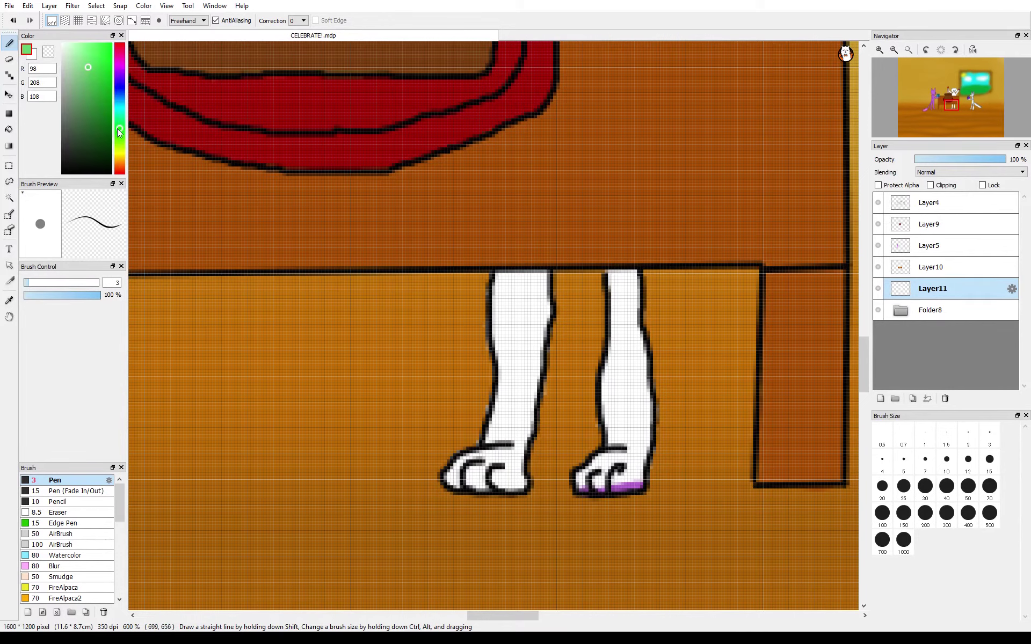
click(104, 67)
drag(508, 493, 458, 490)
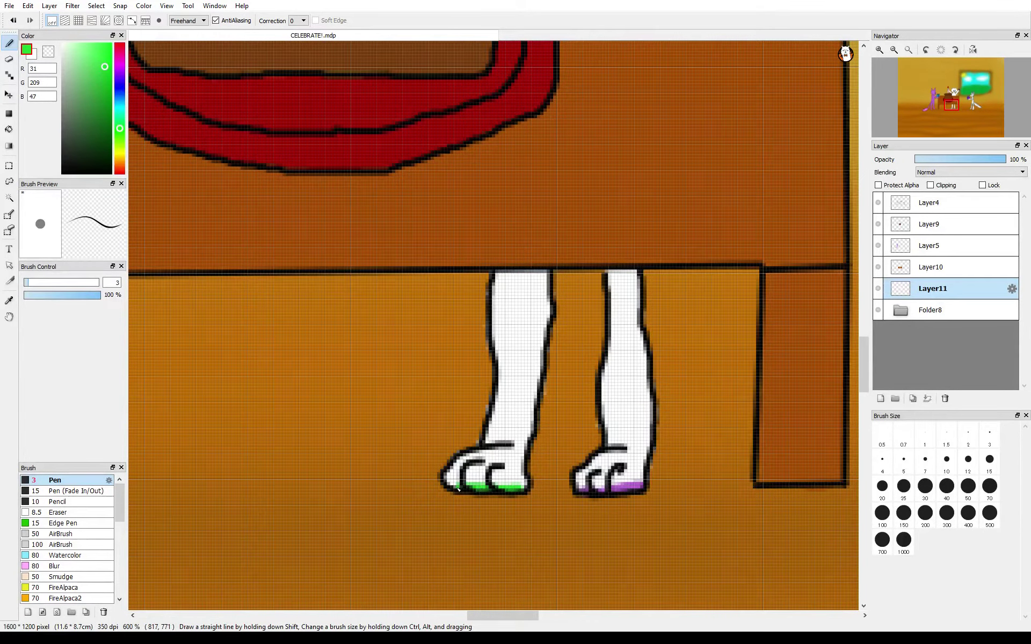
Step: Colour the inside of the dog's mouth magenta (191, 70, 179)
click(906, 51)
click(879, 50)
click(879, 50)
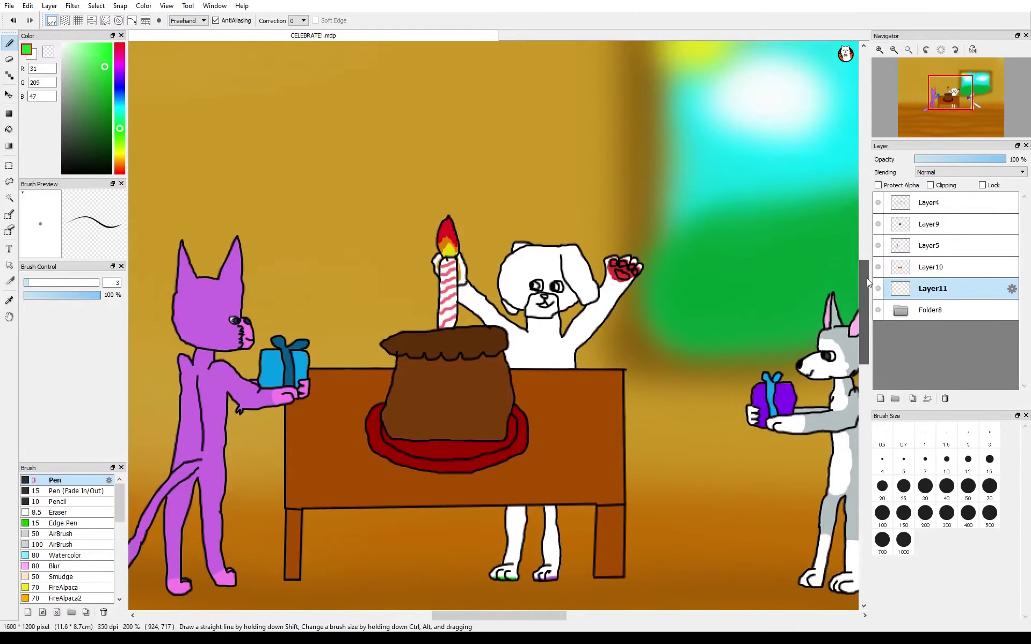
click(880, 49)
click(880, 49)
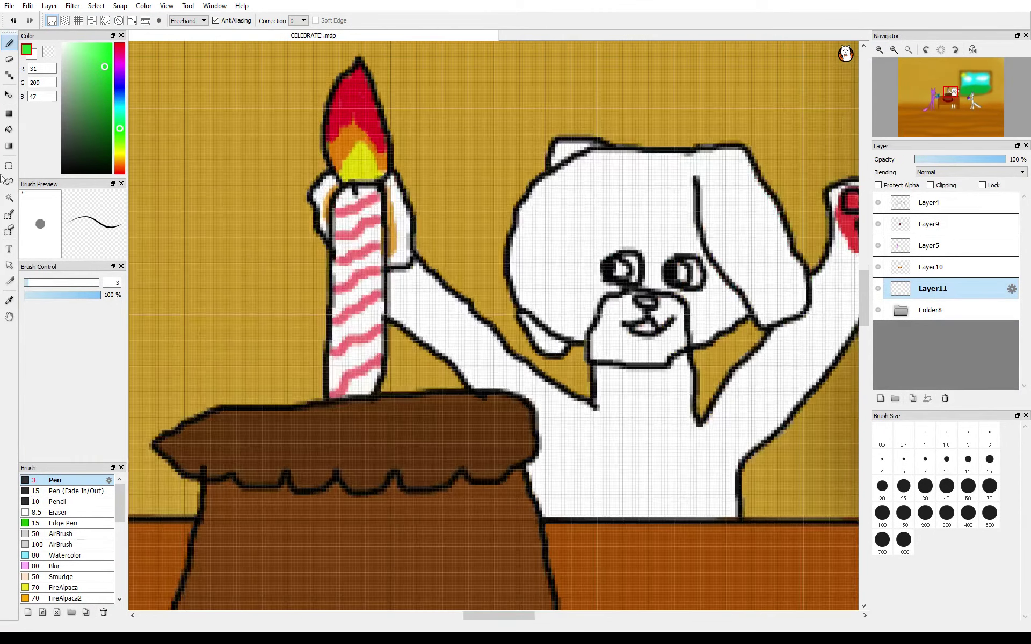
click(119, 62)
click(94, 75)
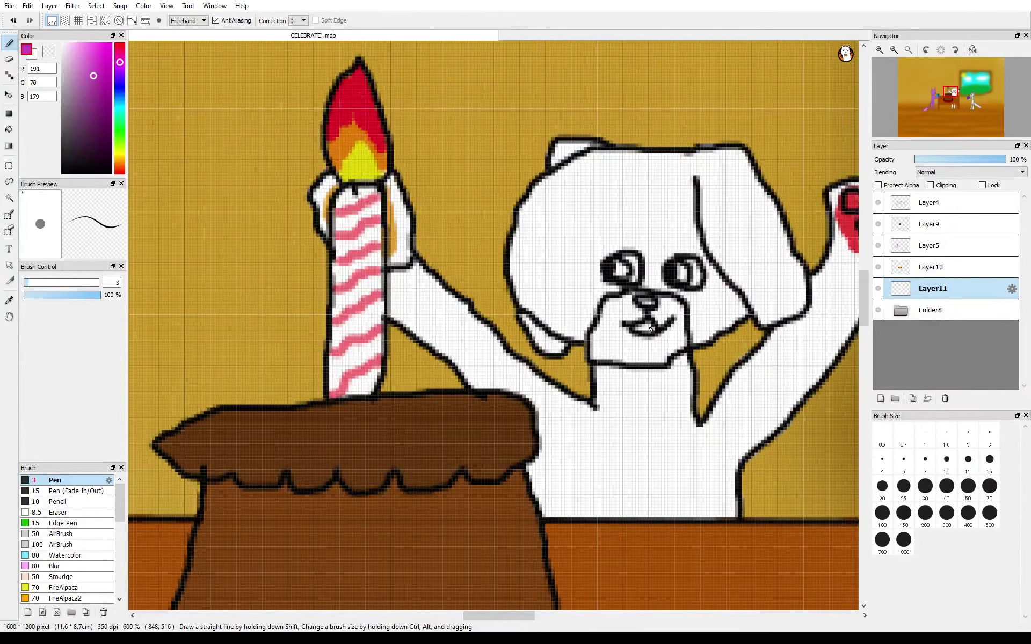
drag(650, 329, 653, 331)
Step: Colour the dog's nose green and paint its eyes and inner ears turquoise (28, 218, 212)
click(119, 134)
click(106, 62)
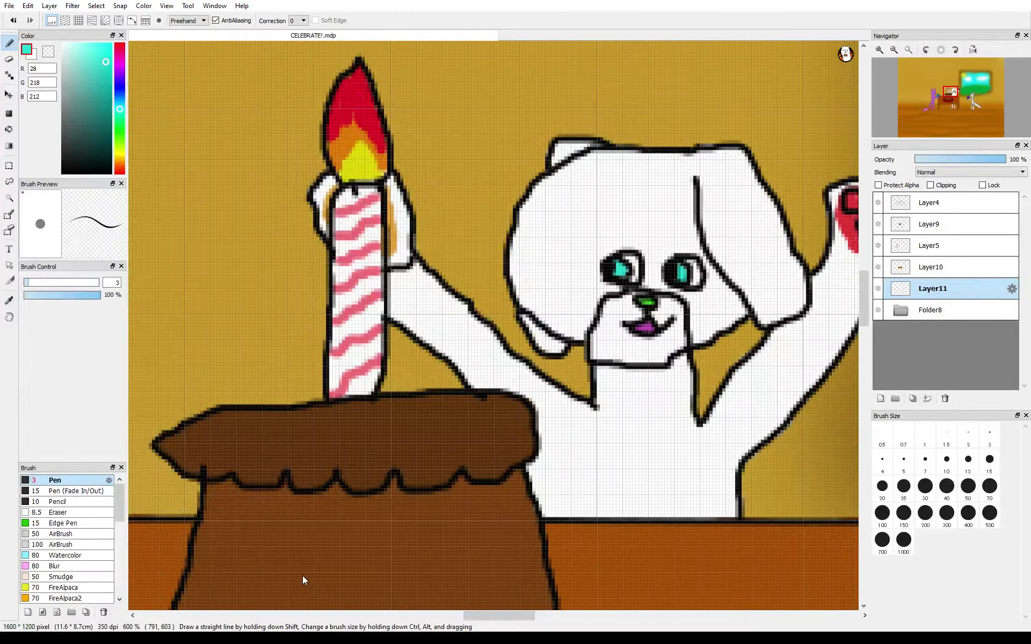
drag(550, 337, 539, 328)
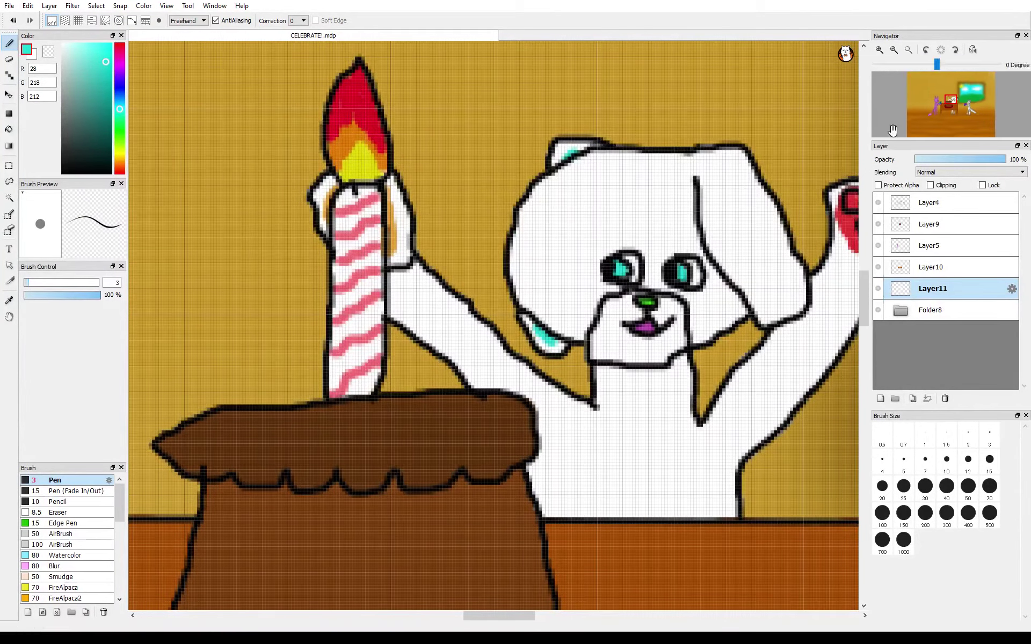
Step: Paint orange (218, 143, 28) and yellow (218, 207, 28) stripes on the waving paw's first toe pad with the size 2 Pen
drag(499, 619, 525, 618)
click(119, 161)
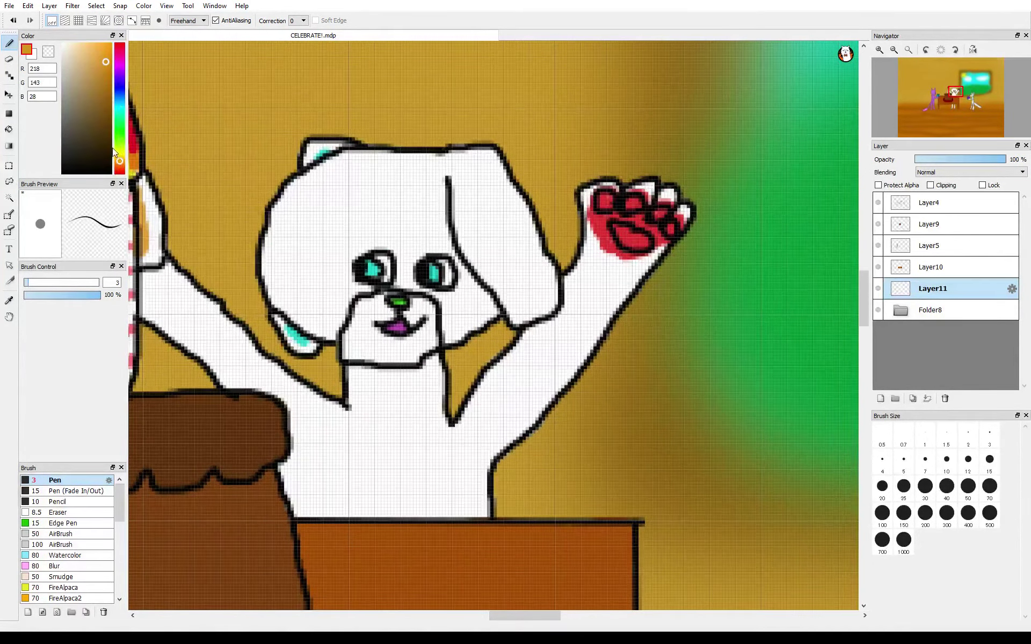
click(968, 432)
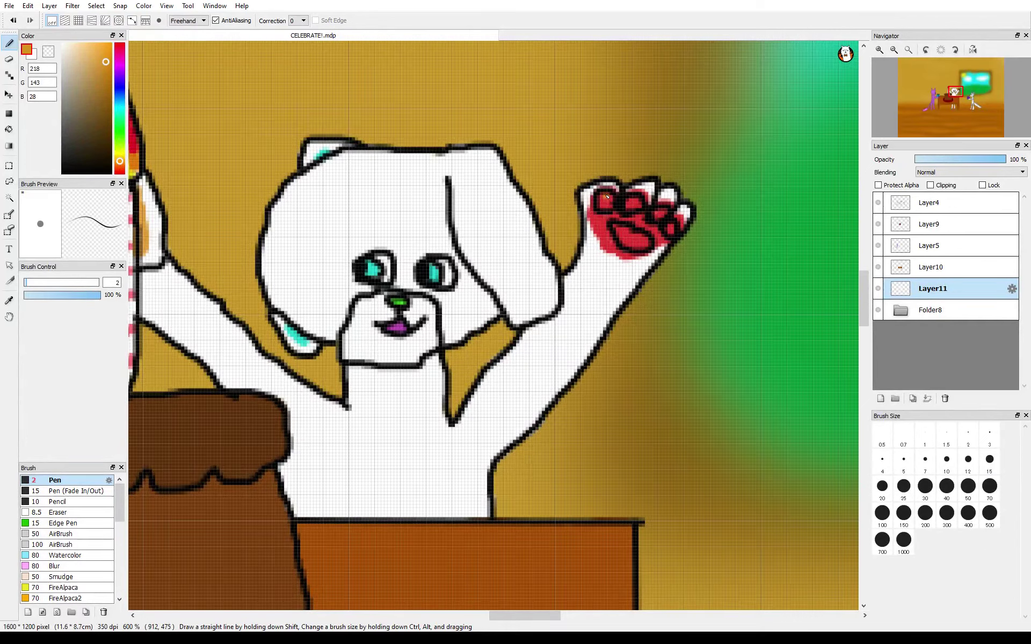
click(119, 154)
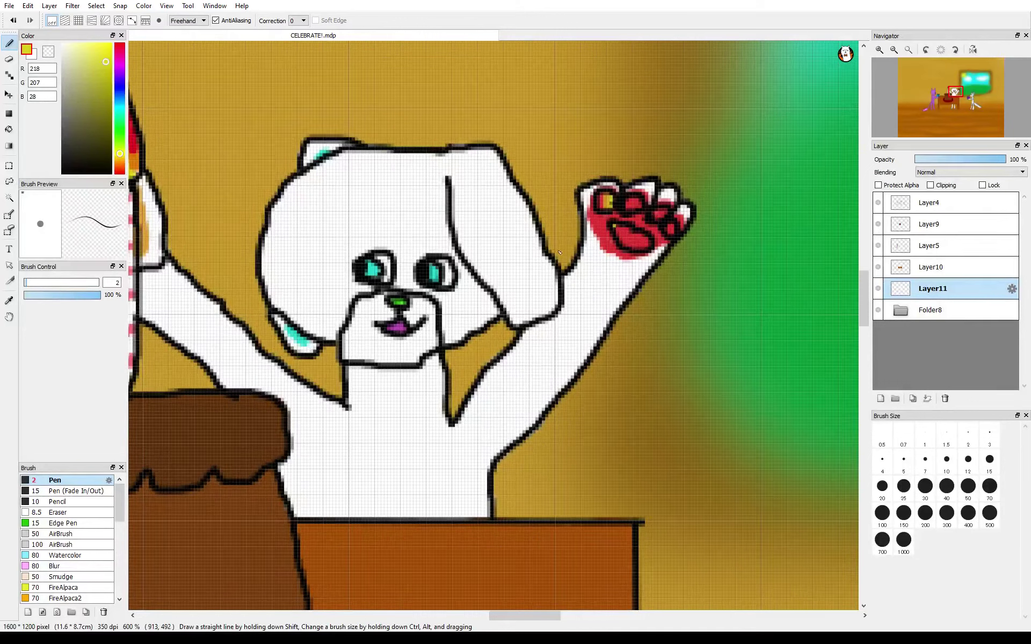
Step: Add green (28, 218, 32), turquoise (28, 218, 189) and blue (28, 87, 218) stripes to the waving paw's second toe pad and palm pad
click(120, 130)
click(626, 204)
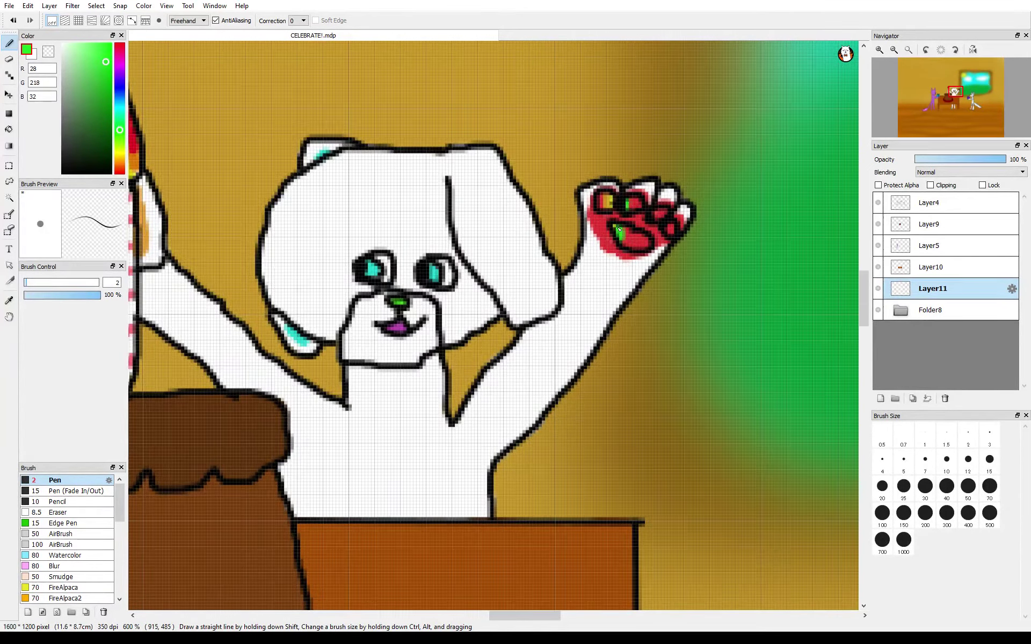
click(119, 109)
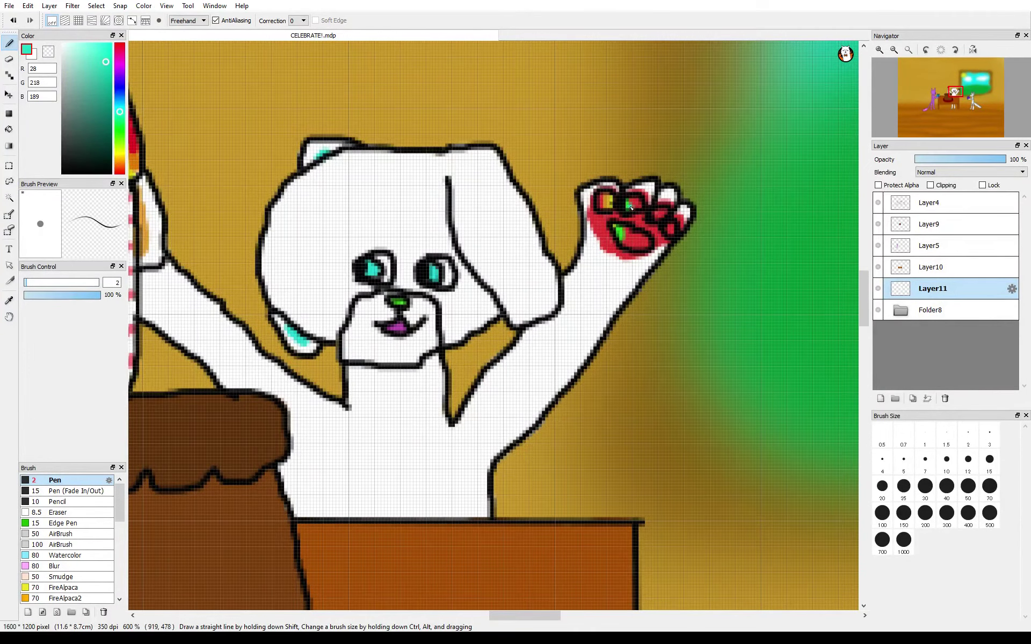
drag(119, 110, 124, 93)
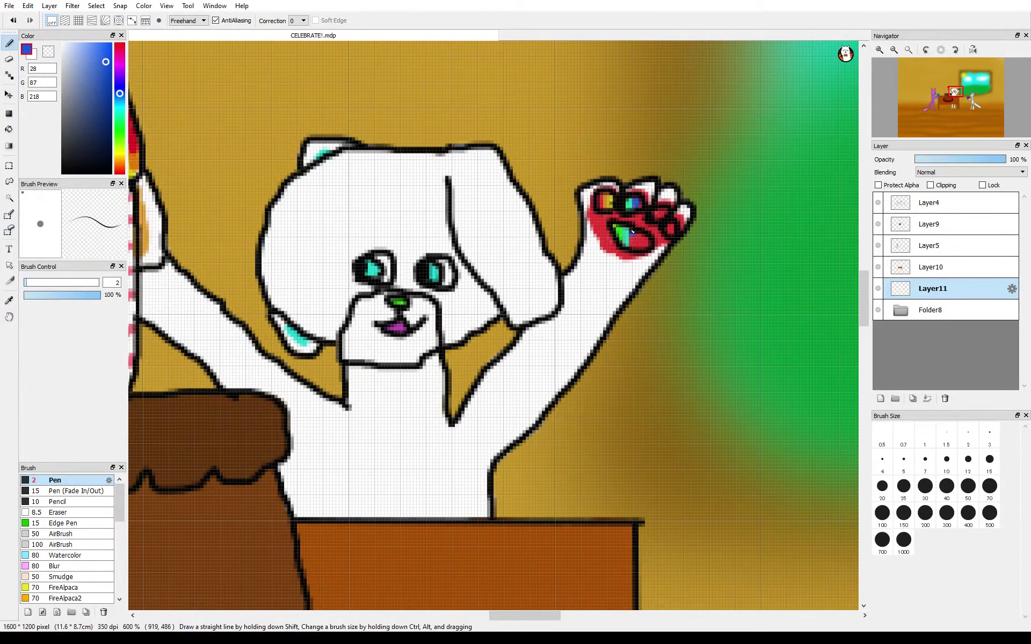
drag(633, 232, 634, 245)
Step: Continue the rainbow on the waving paw's pads with purple (157, 28, 218), magenta (218, 28, 193) and pink (218, 28, 96)
click(120, 72)
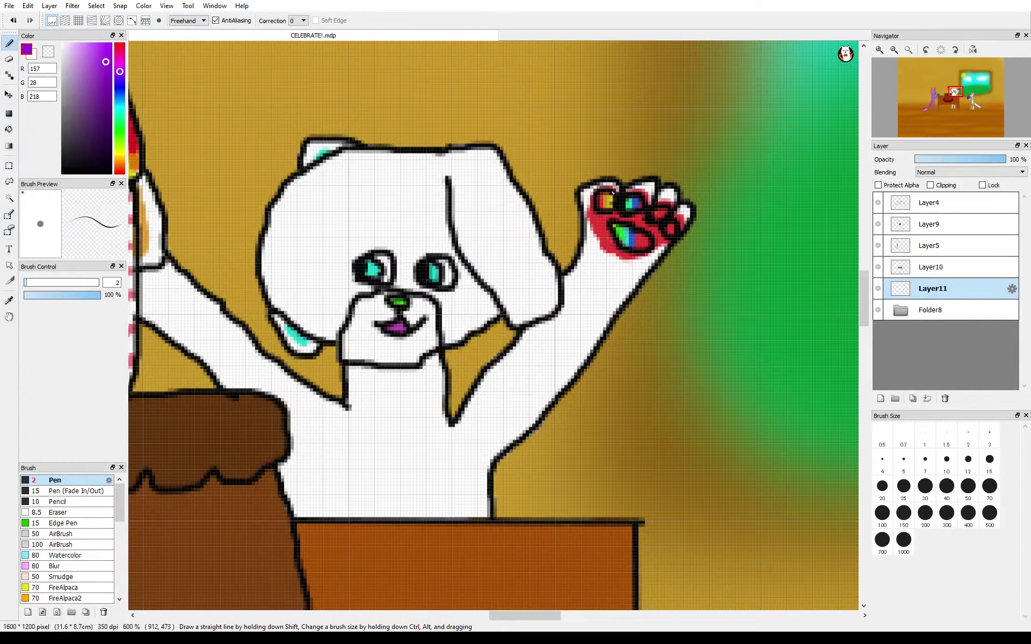
drag(119, 67, 116, 63)
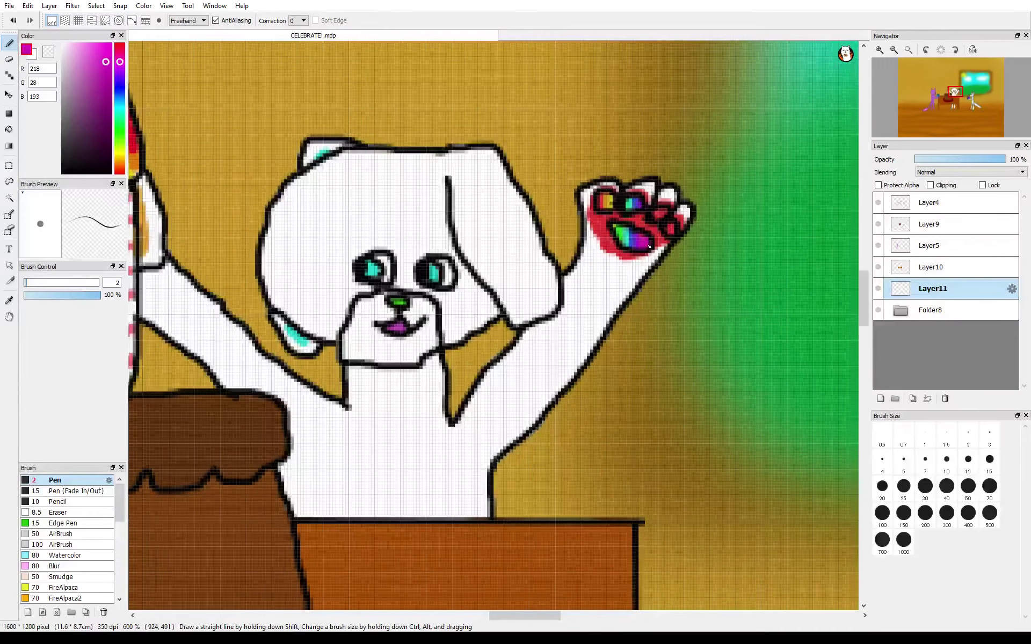
click(120, 50)
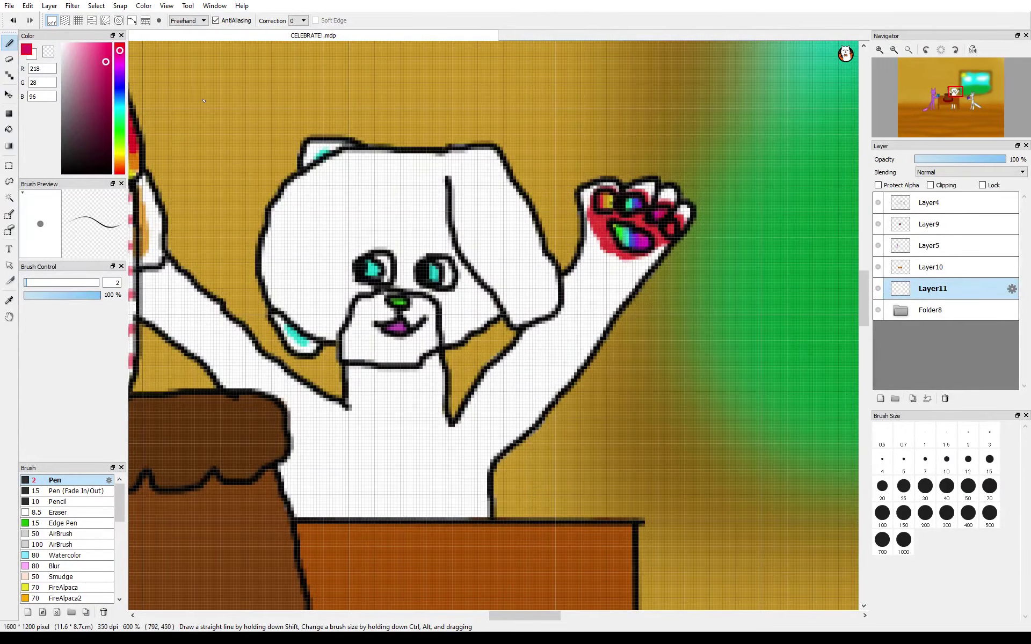
click(907, 49)
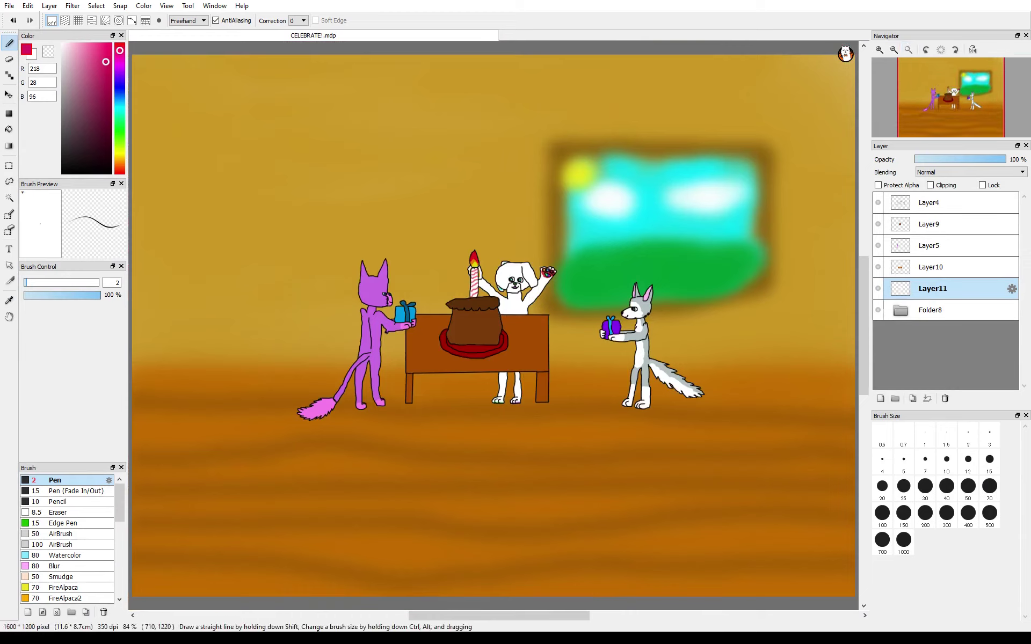